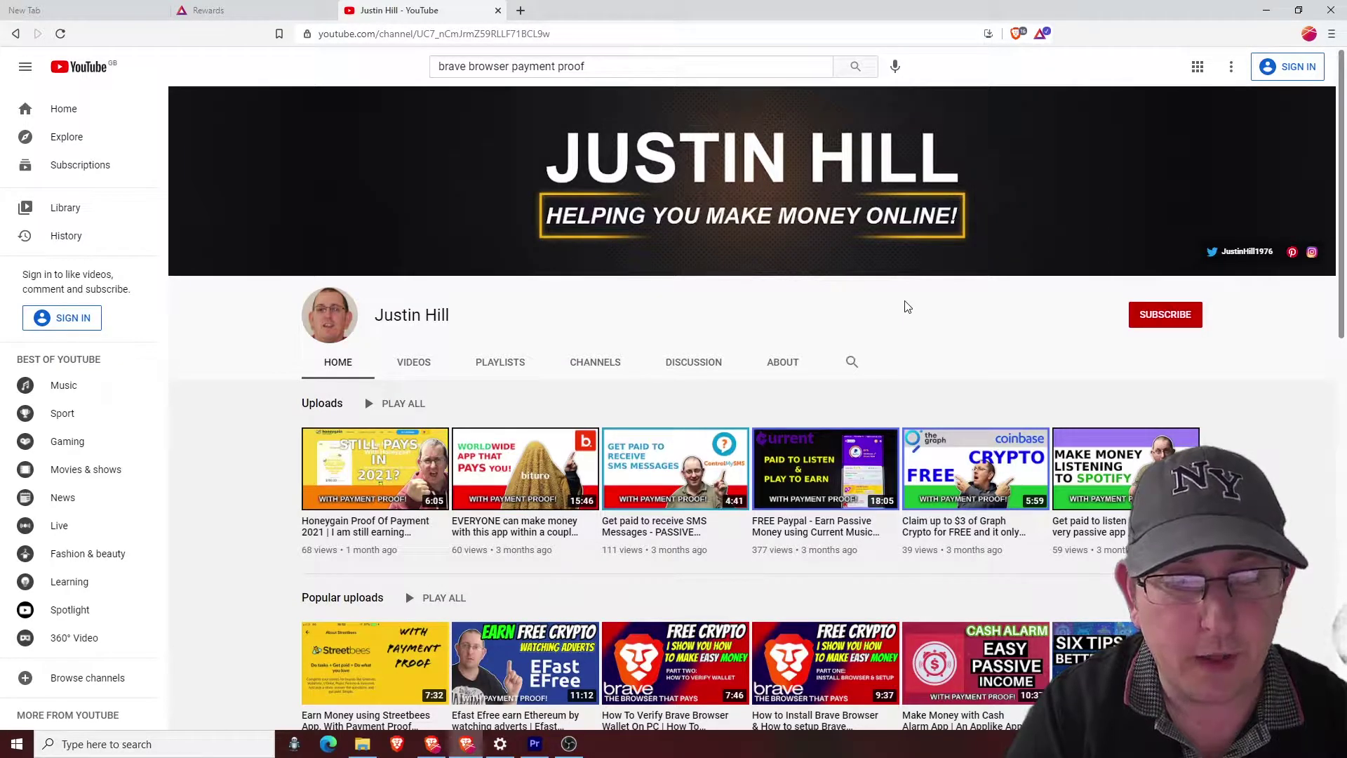
Step: Search Google for 'wifi dongle' in a new tab and look over the adapter results
scroll(631, 351, "down", 4)
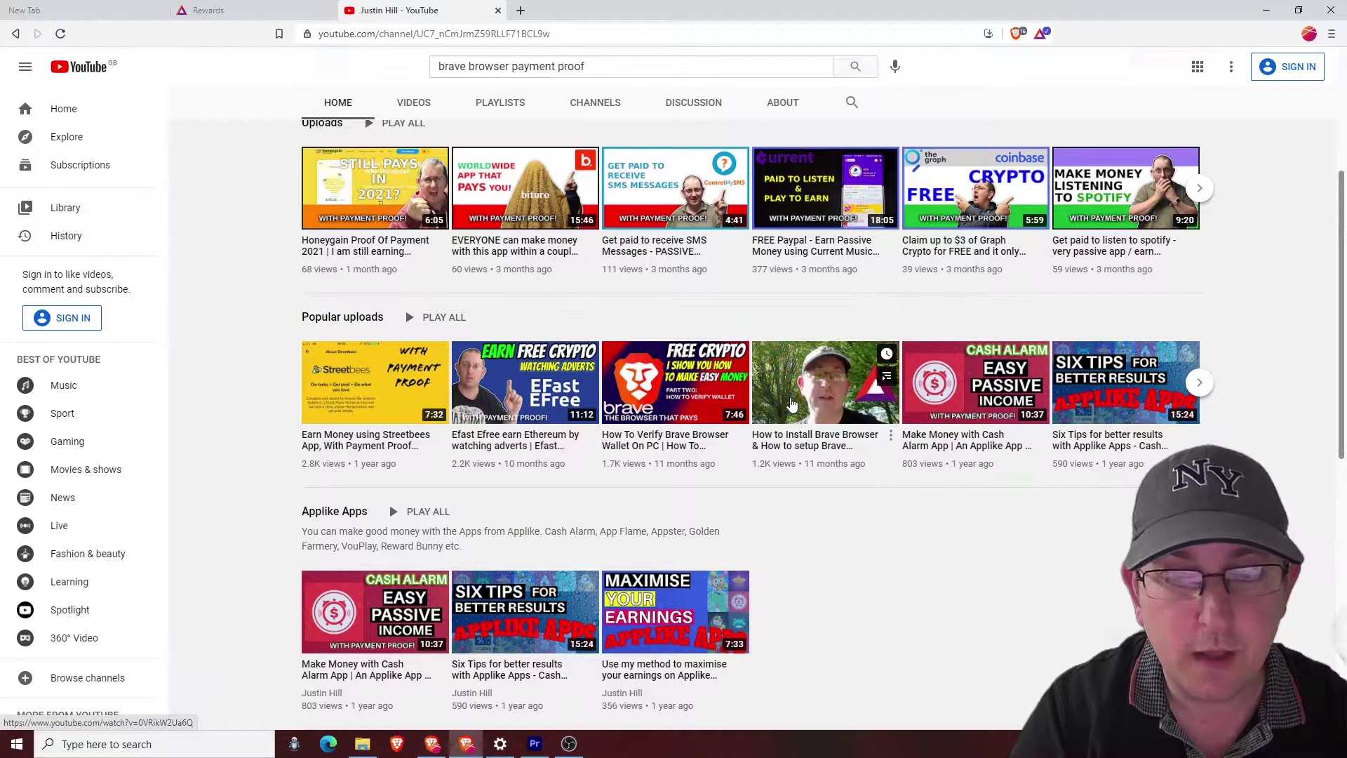
scroll(791, 405, "down", 6)
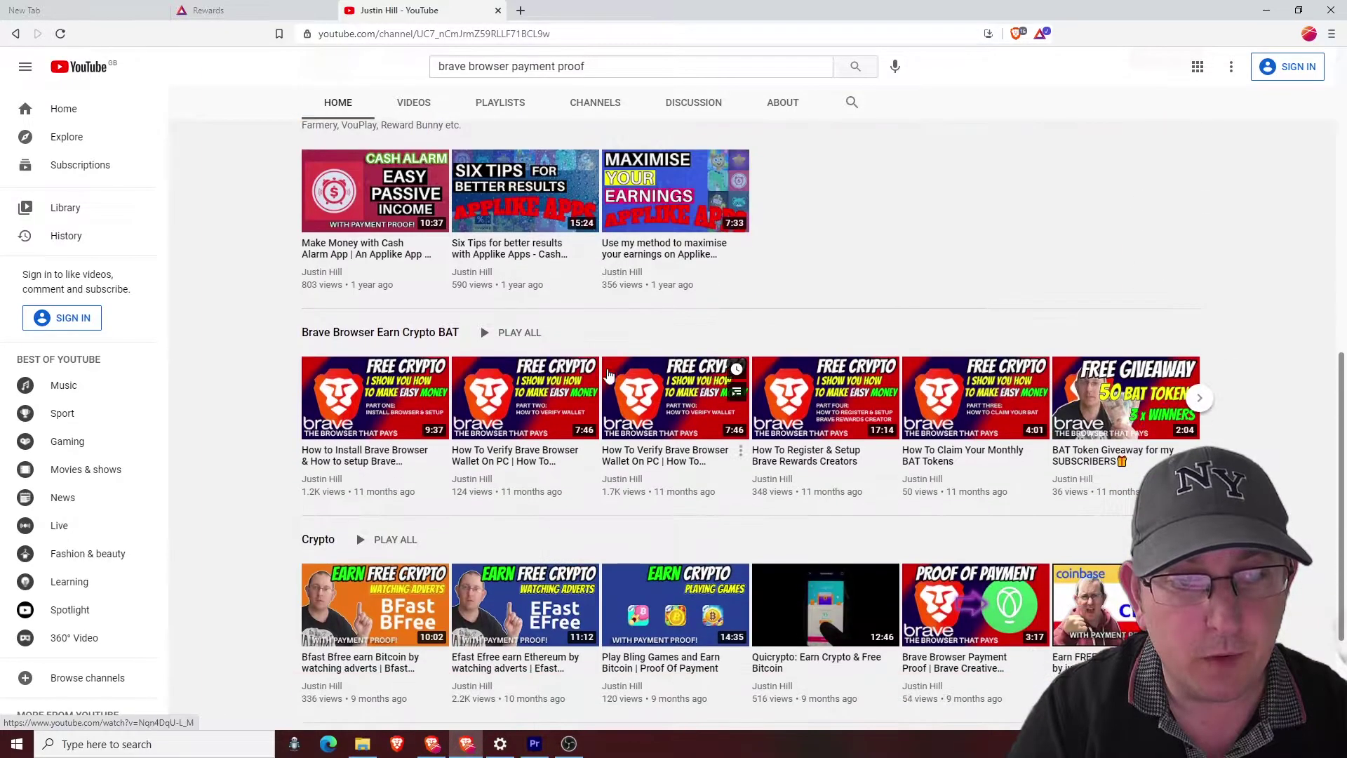
scroll(603, 374, "up", 2)
scroll(470, 474, "down", 5)
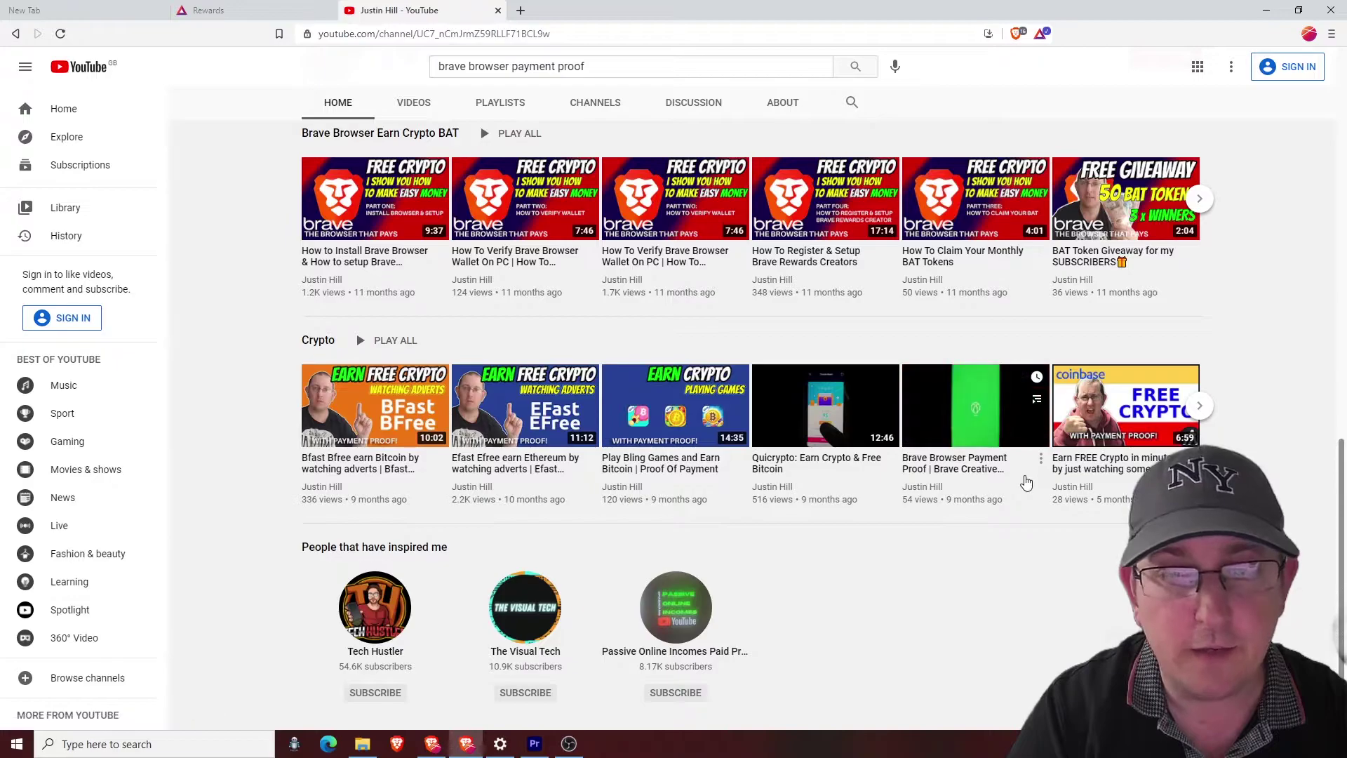
scroll(1026, 483, "up", 10)
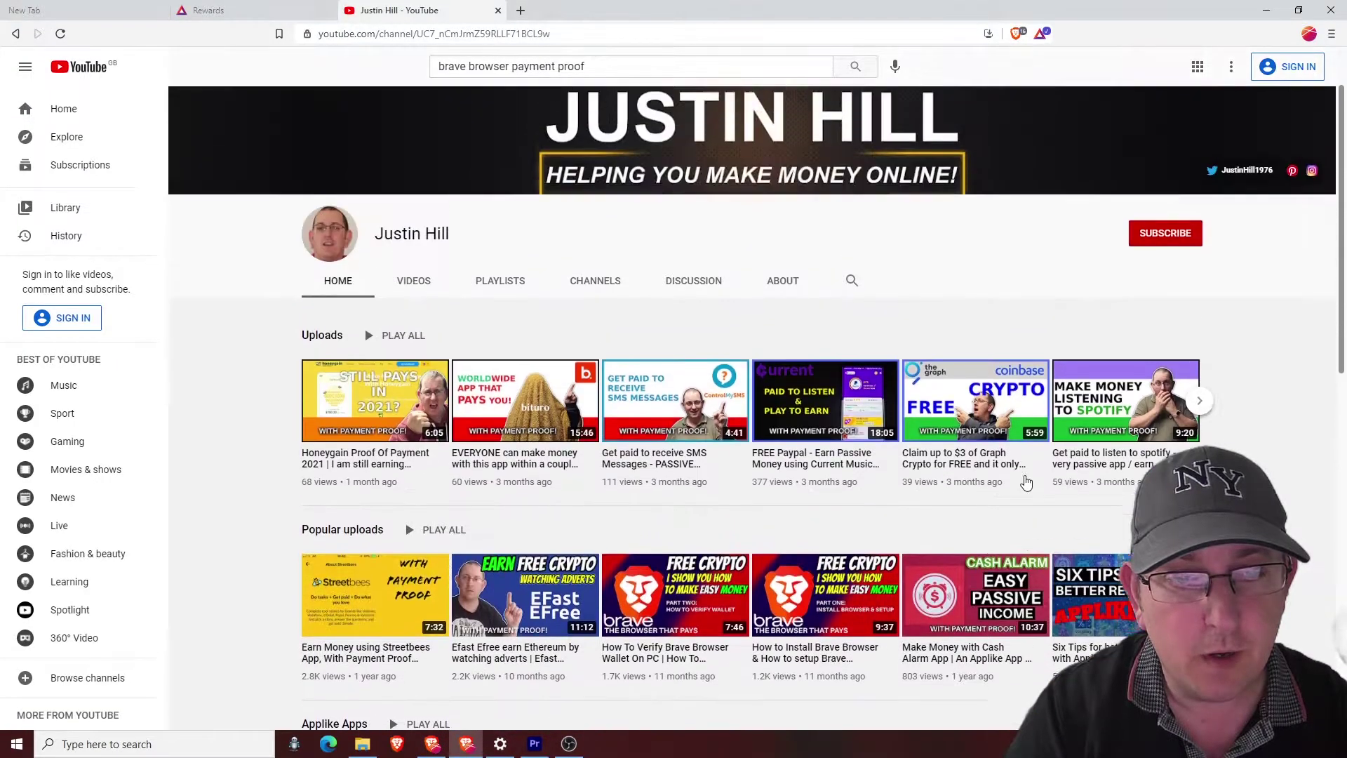
scroll(1025, 482, "up", 1)
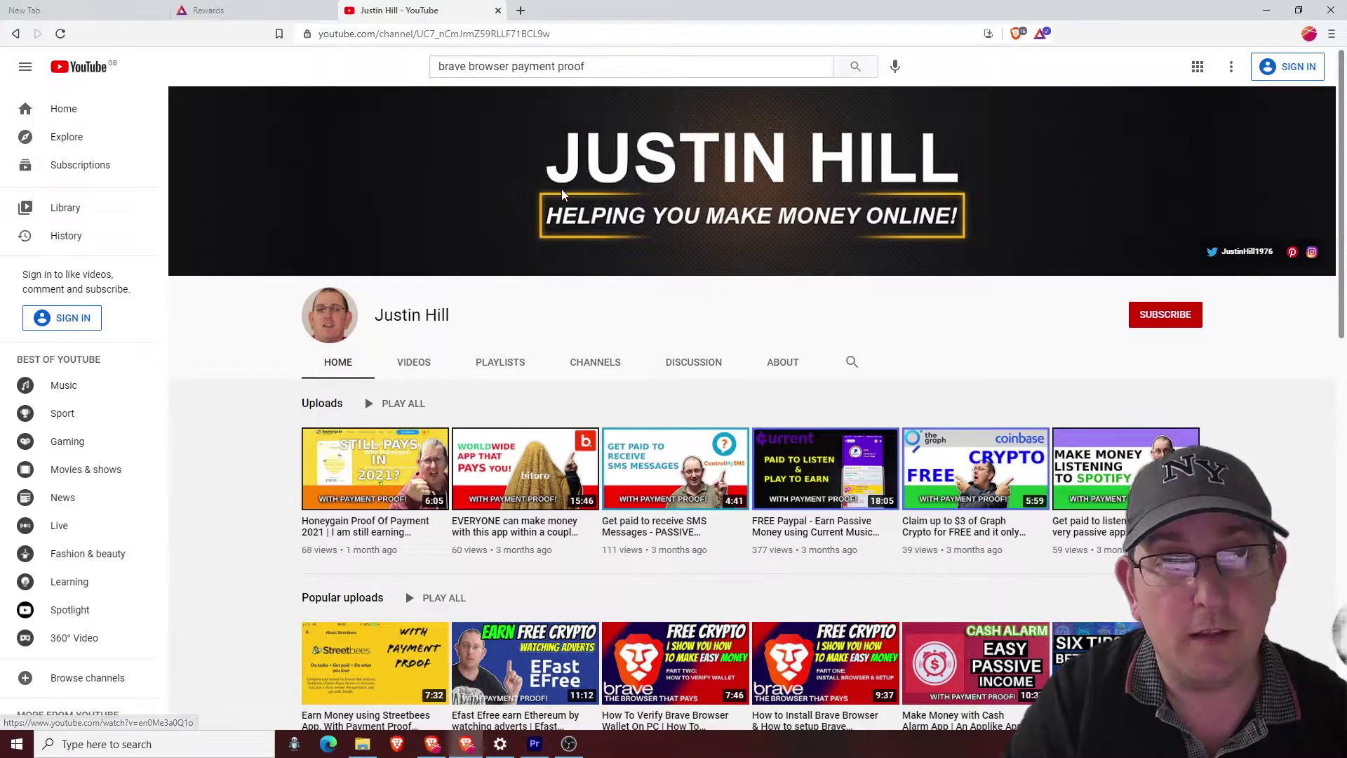
left_click(520, 10)
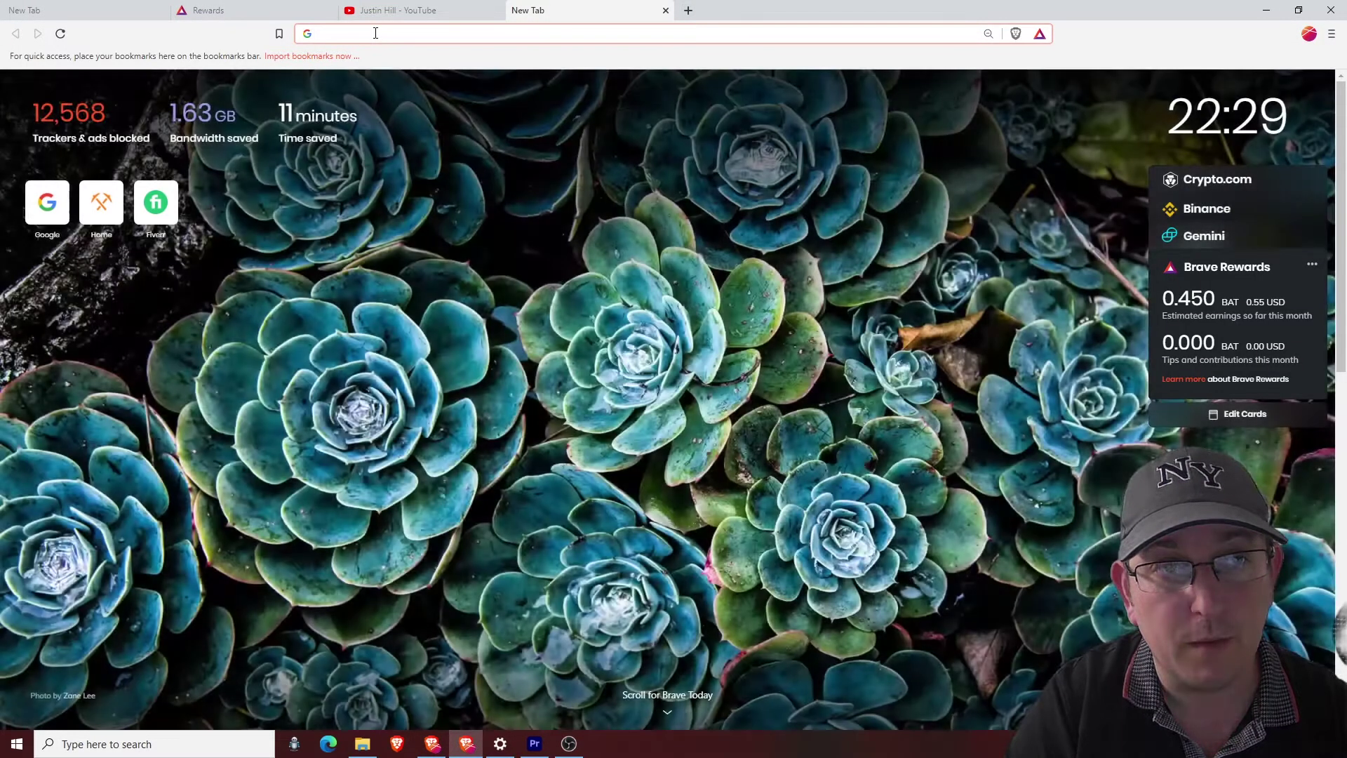
type("wif")
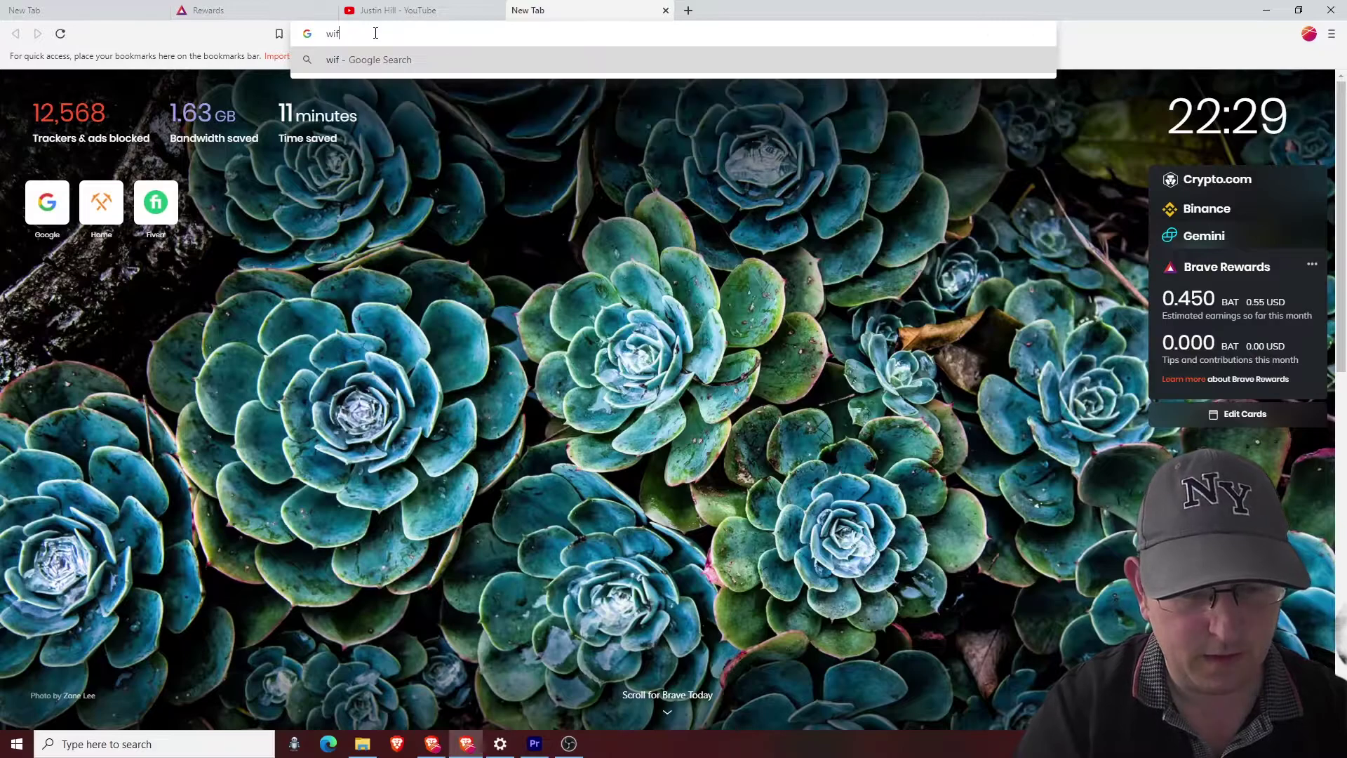
type("i dongle")
key("Return")
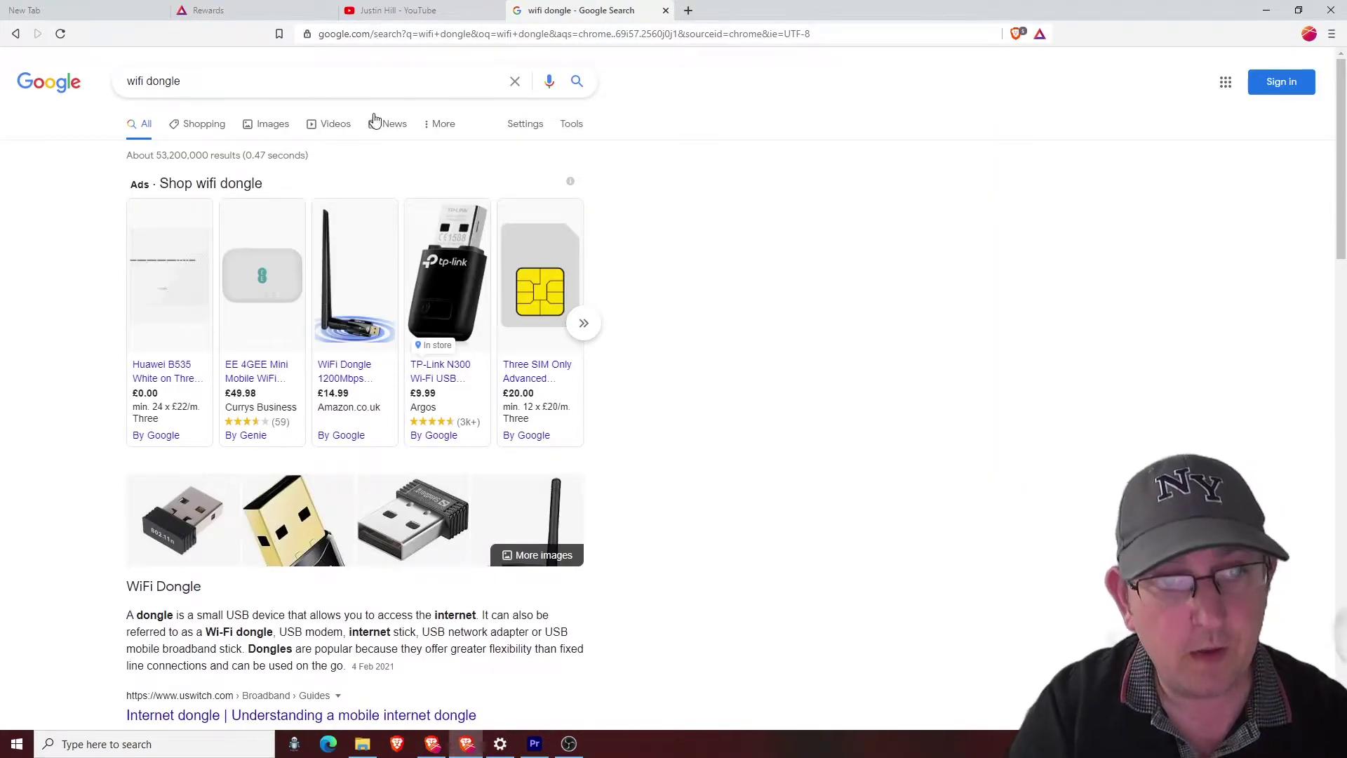
mouse_move(408, 273)
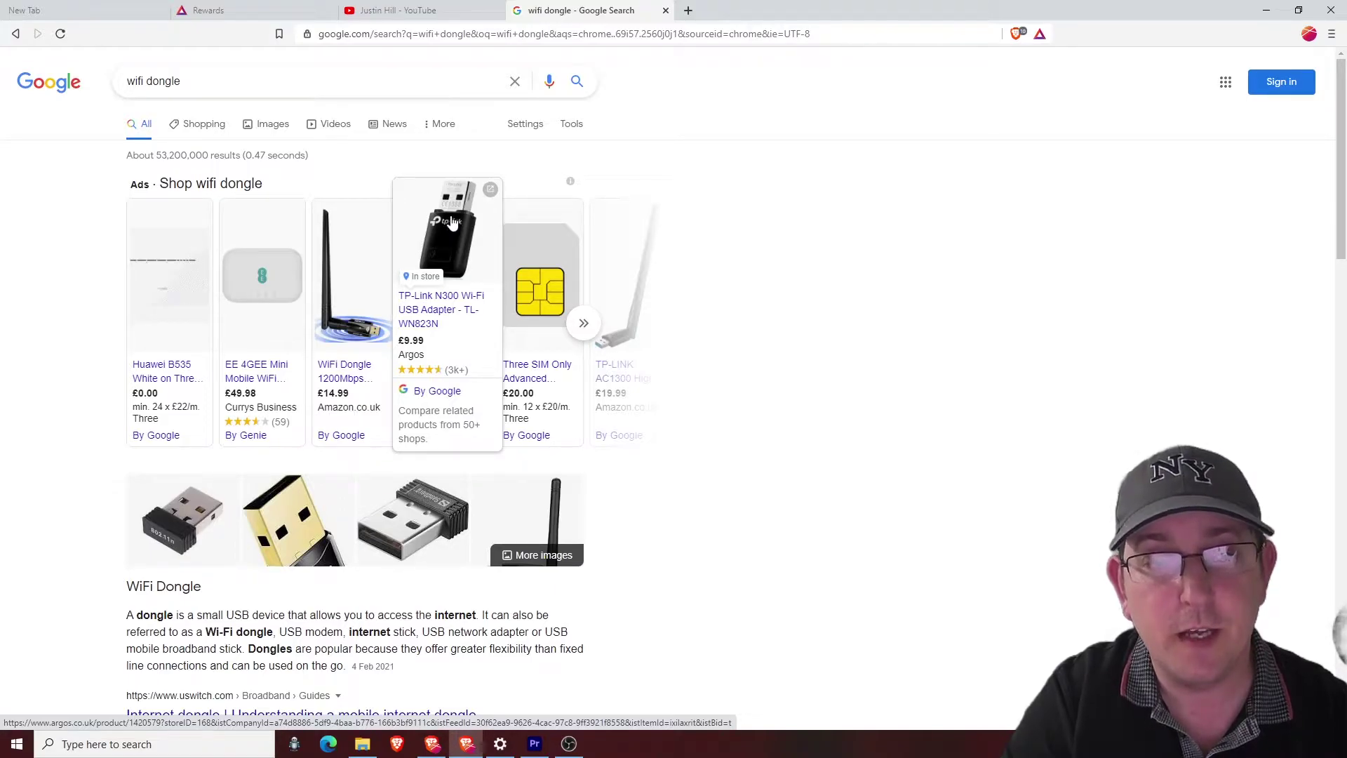
mouse_move(465, 281)
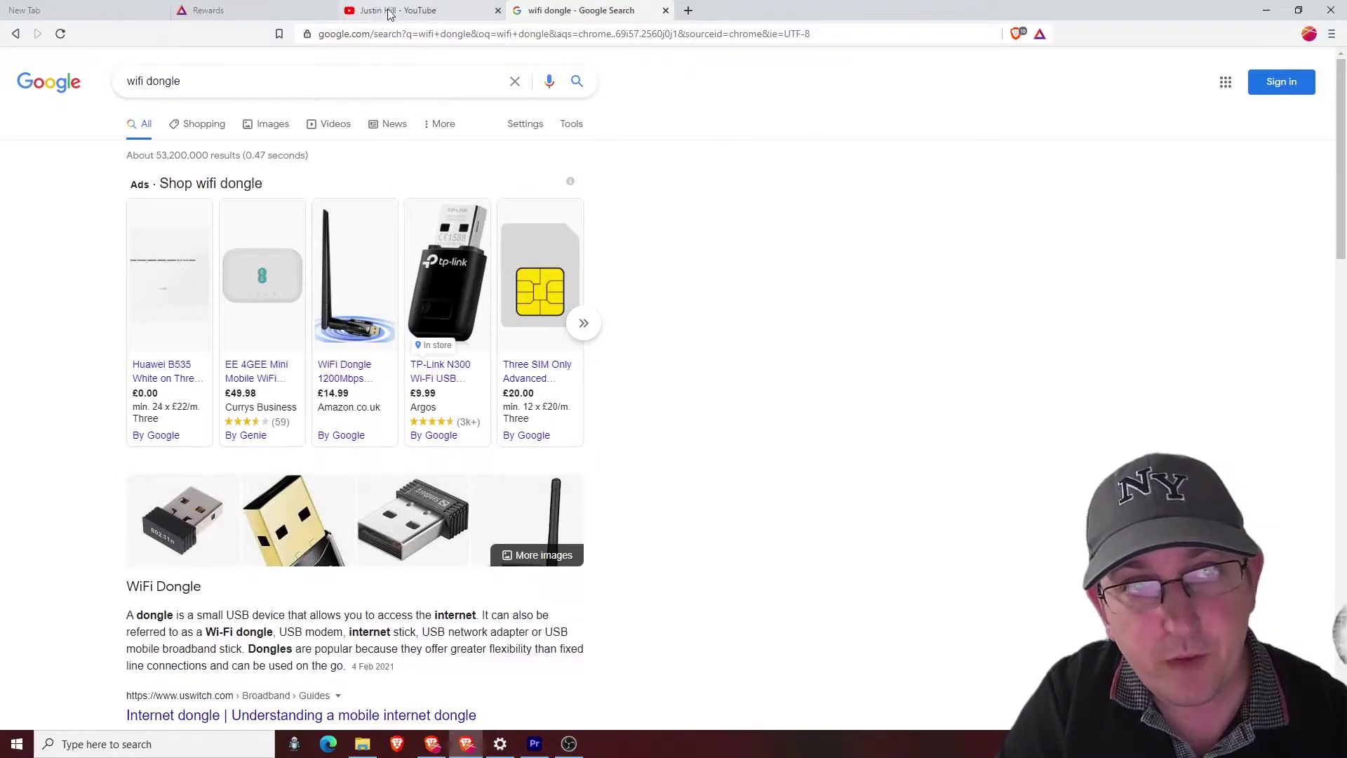
Step: Search 'brave community' in a new tab, open community.brave.com and browse its categories
left_click(689, 10)
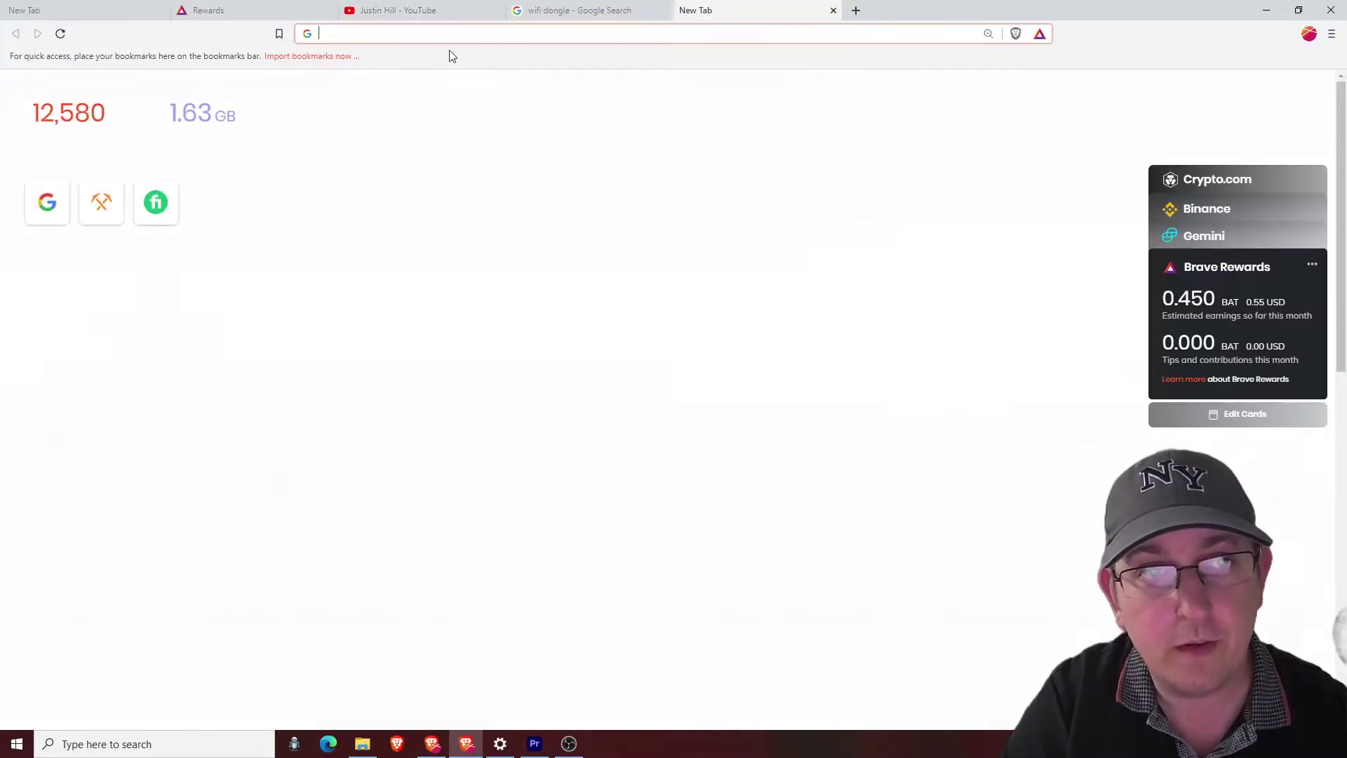
type("bra")
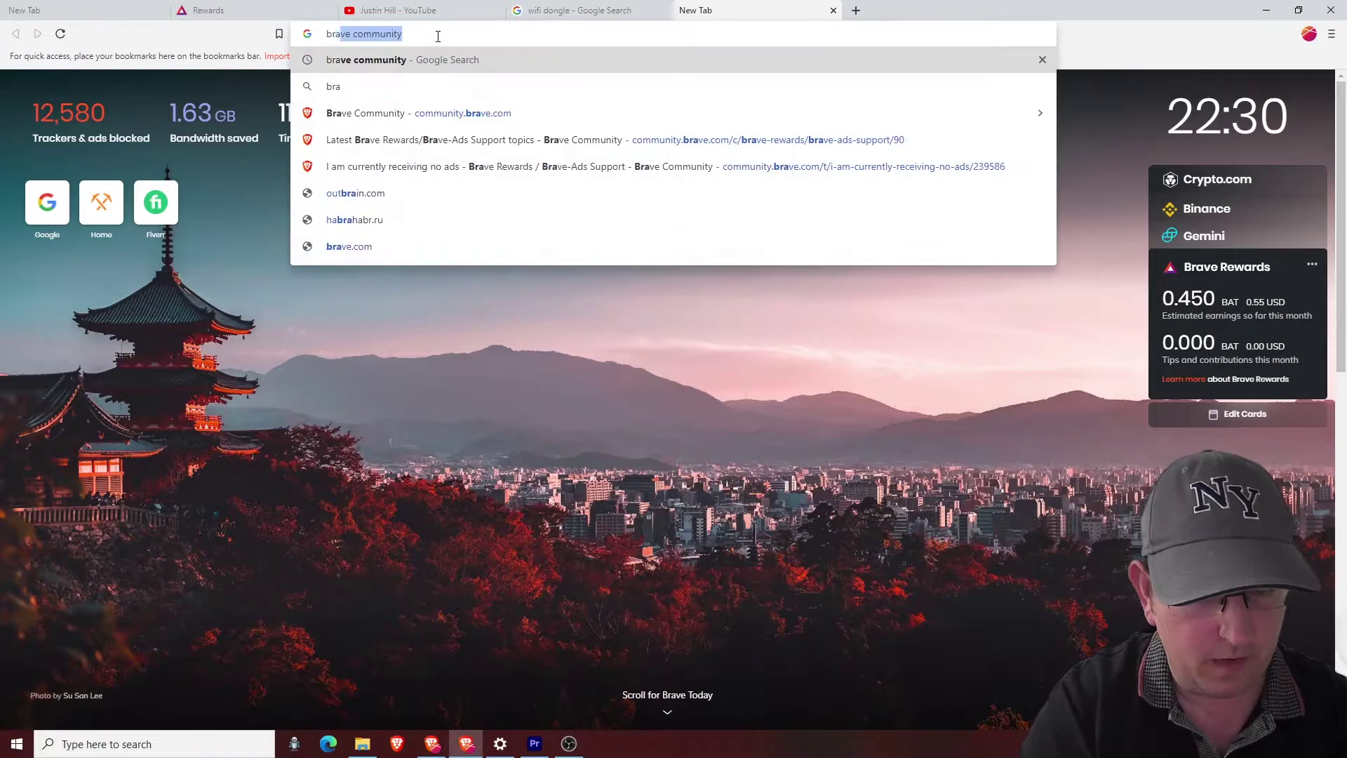
type("ve community")
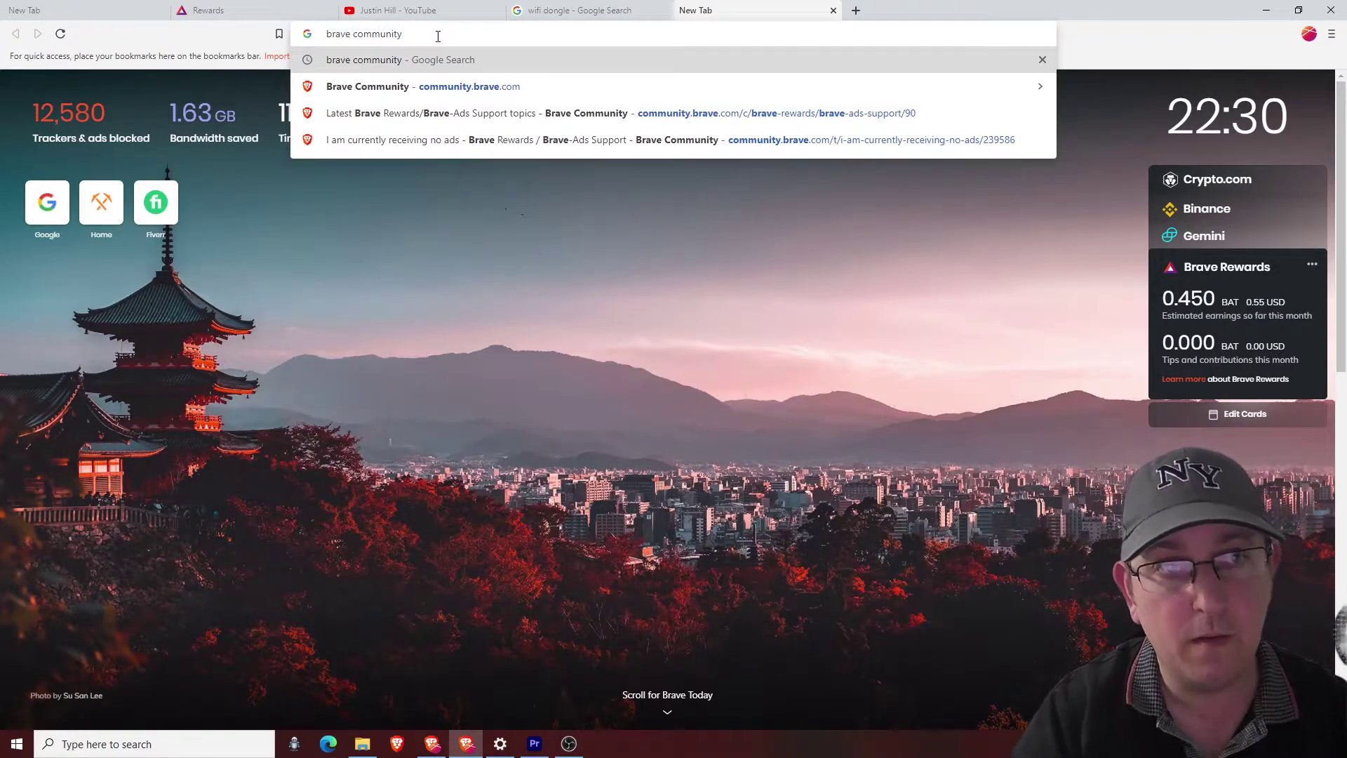
key("Return")
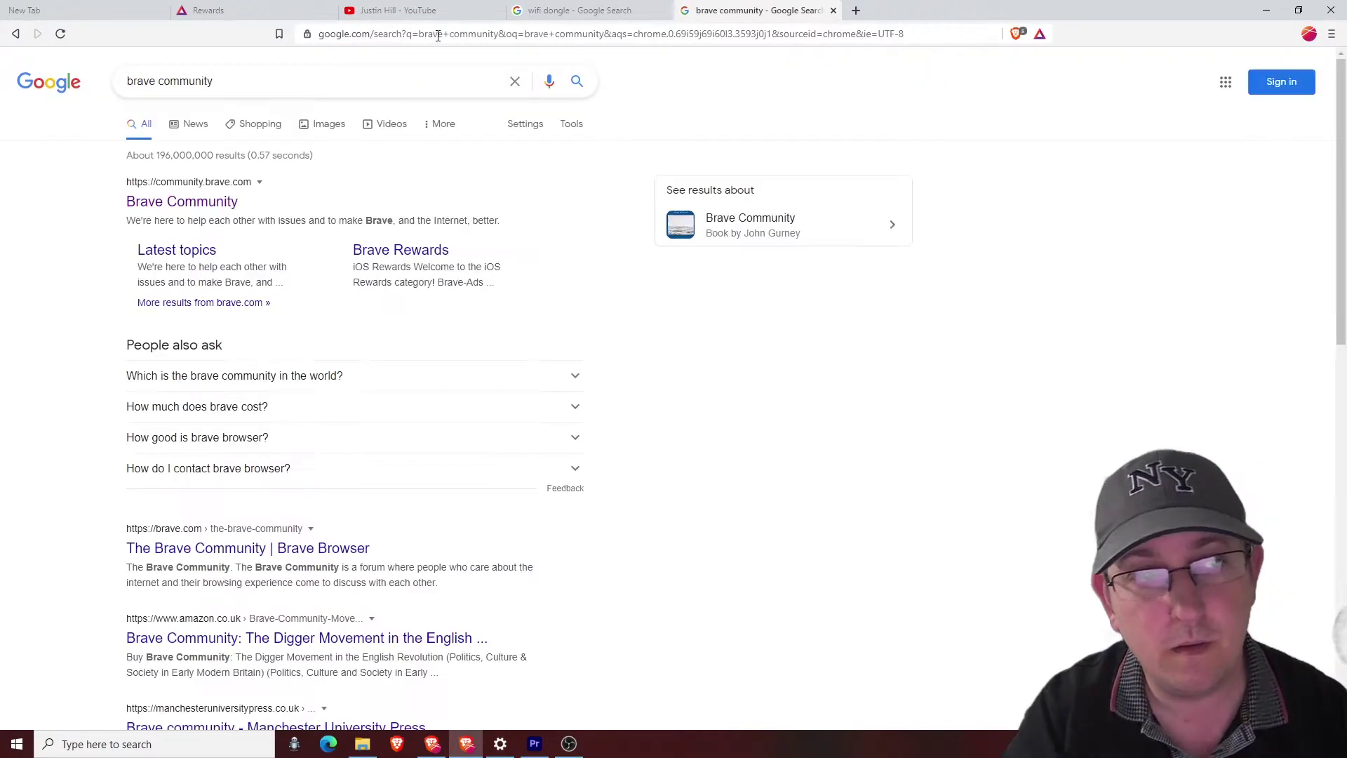
left_click(197, 203)
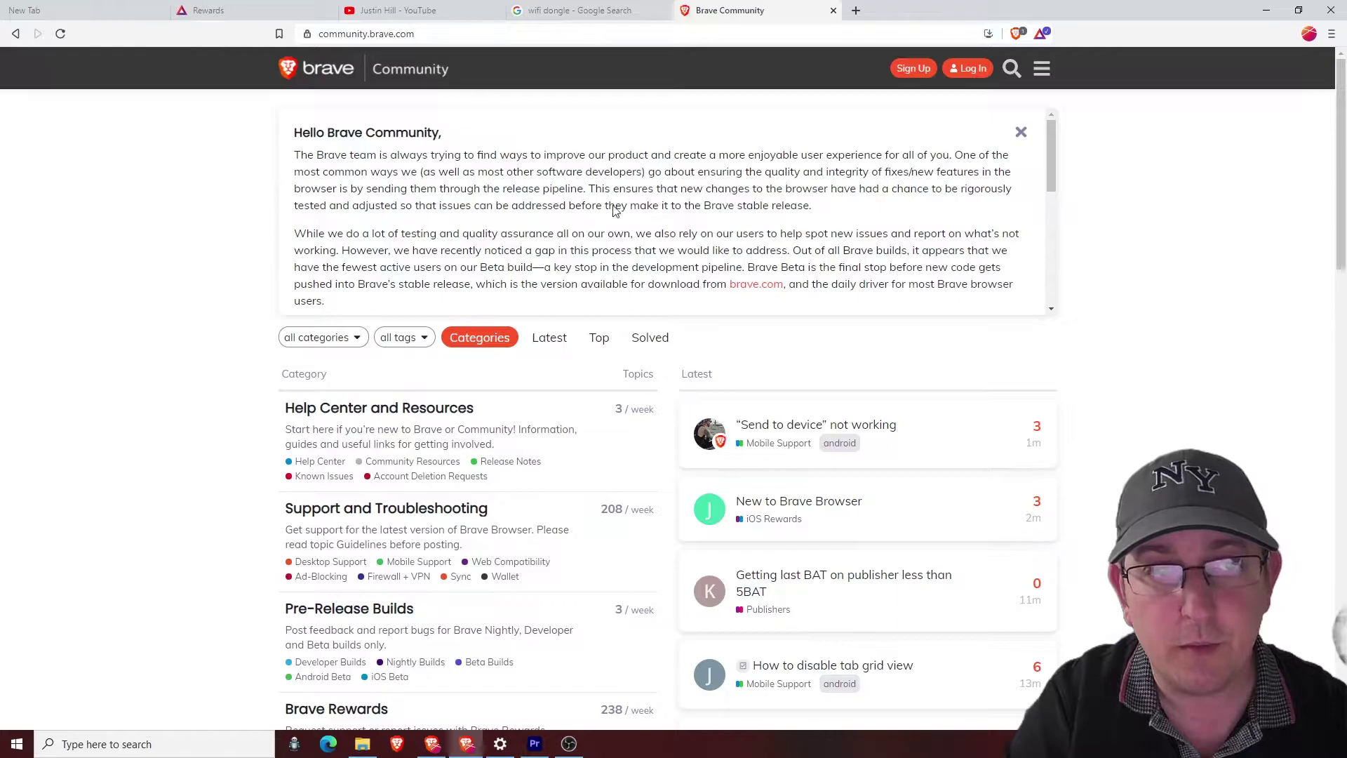
scroll(620, 329, "down", 1)
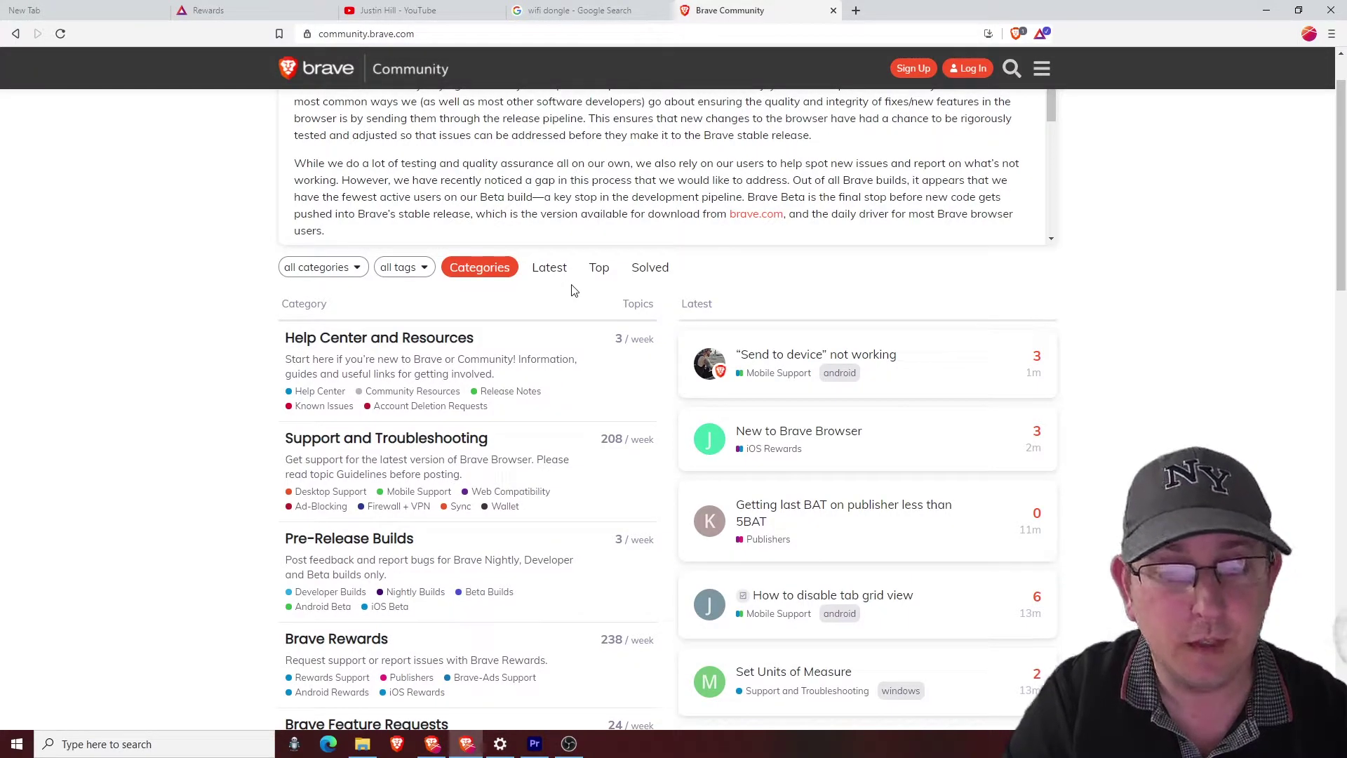
scroll(574, 291, "down", 5)
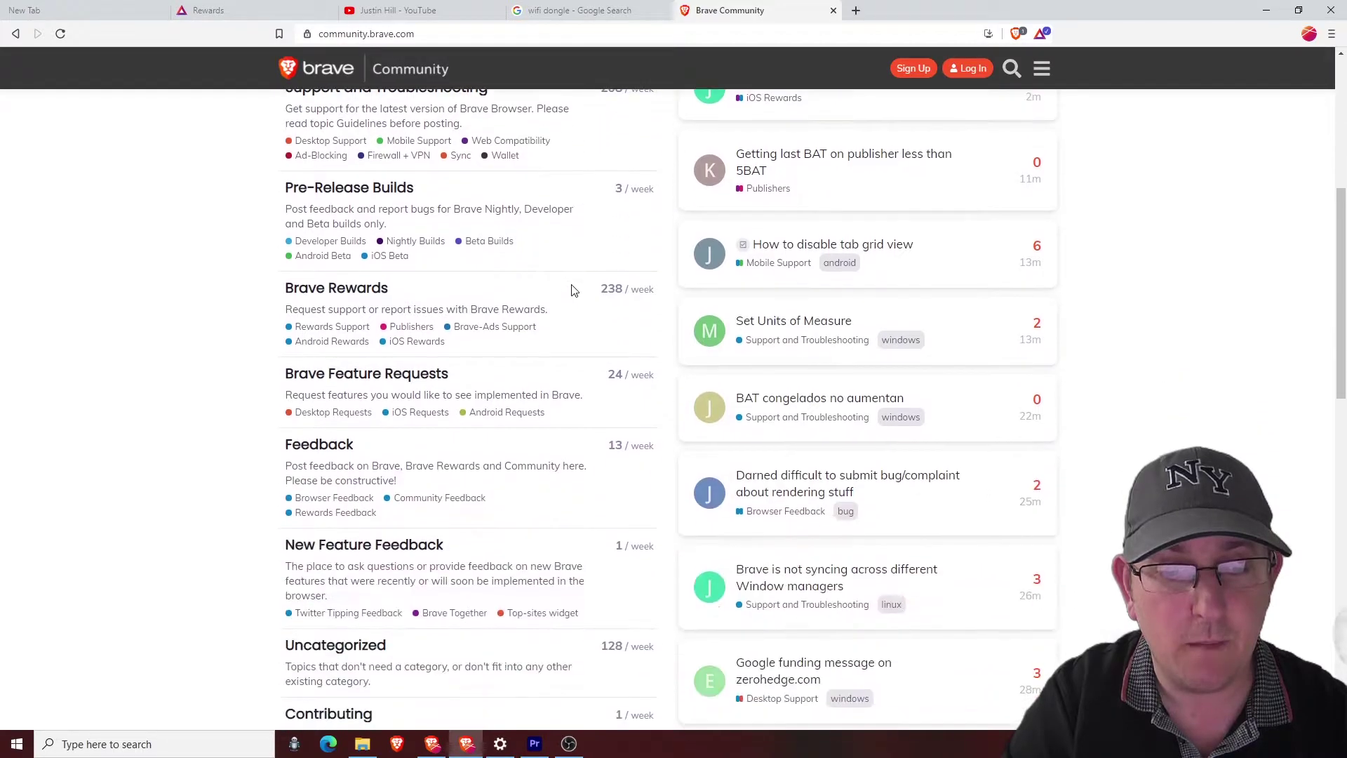
Step: Open the Brave-Ads Support category and select the 'NO BRAVE ADS no rewards' thread
left_click(496, 329)
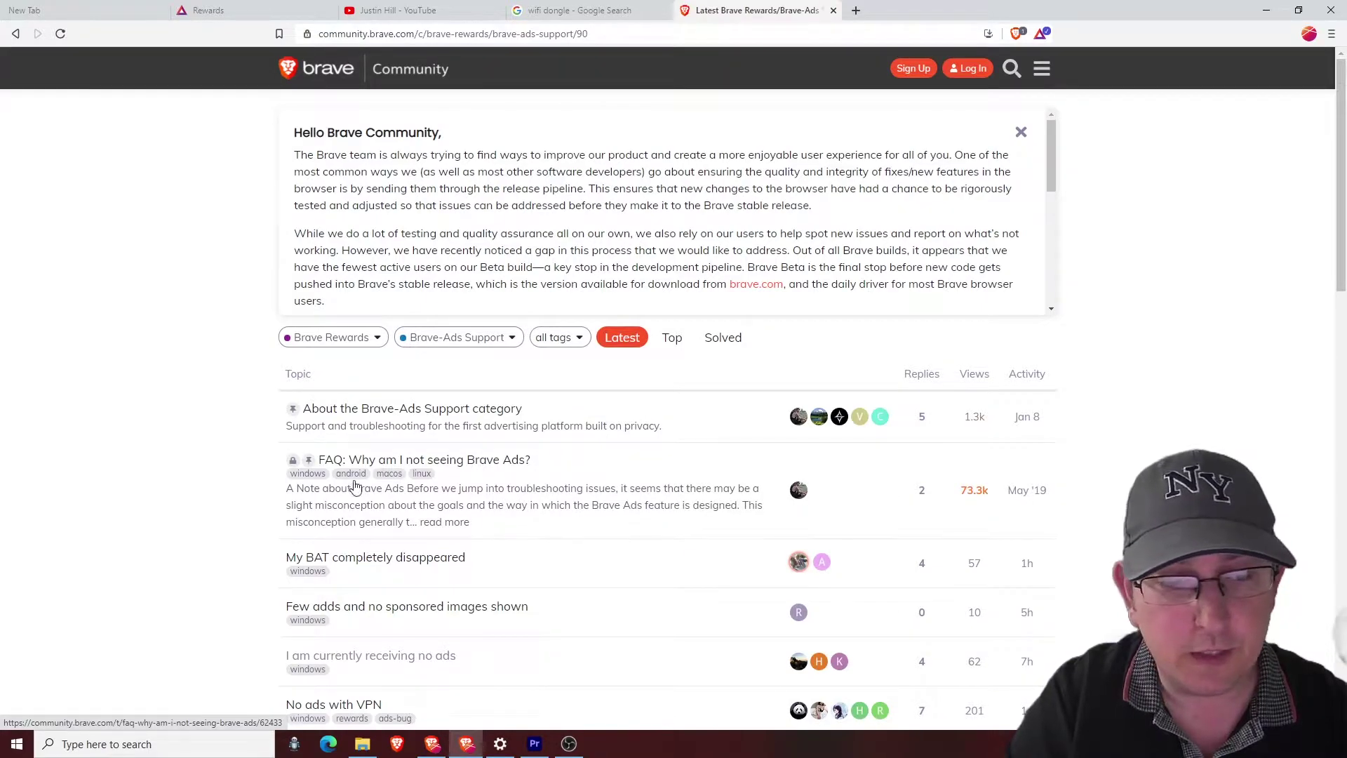
scroll(544, 501, "down", 3)
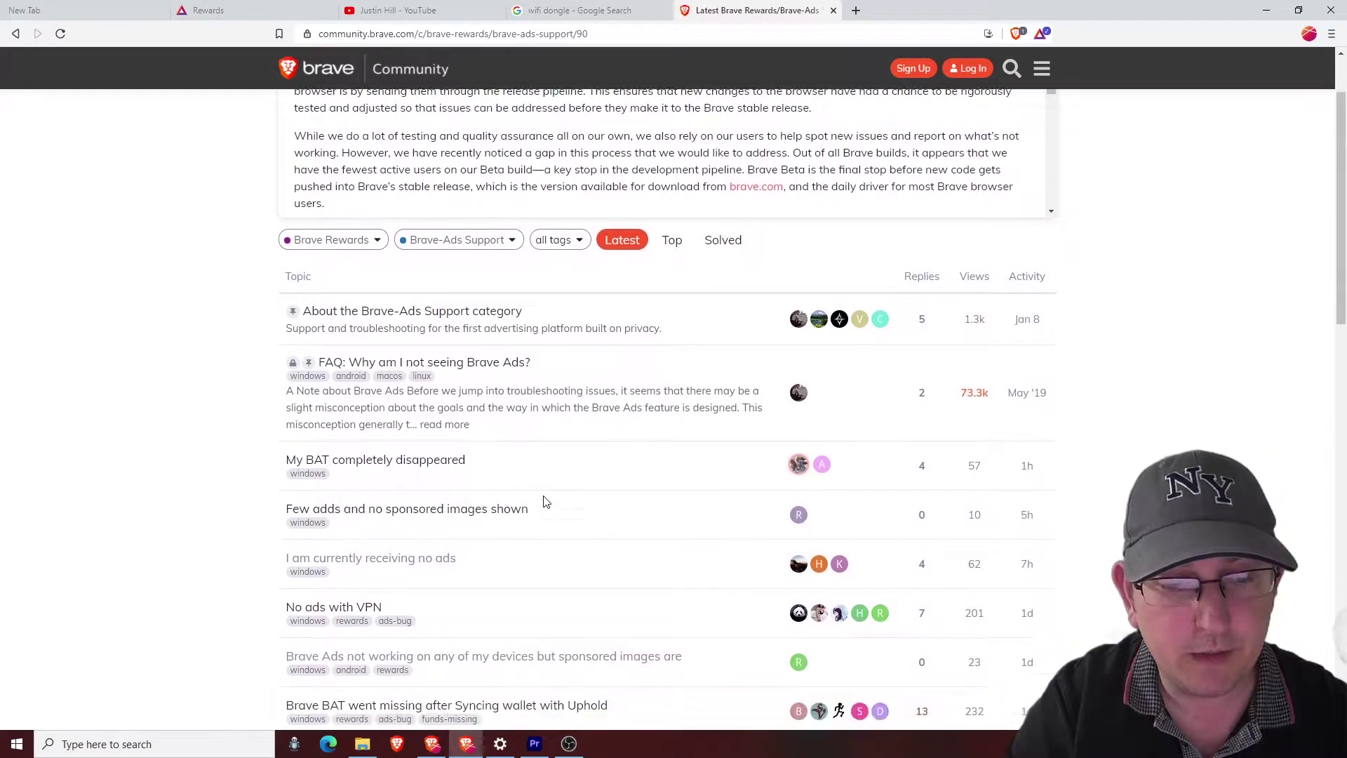
scroll(544, 501, "down", 1)
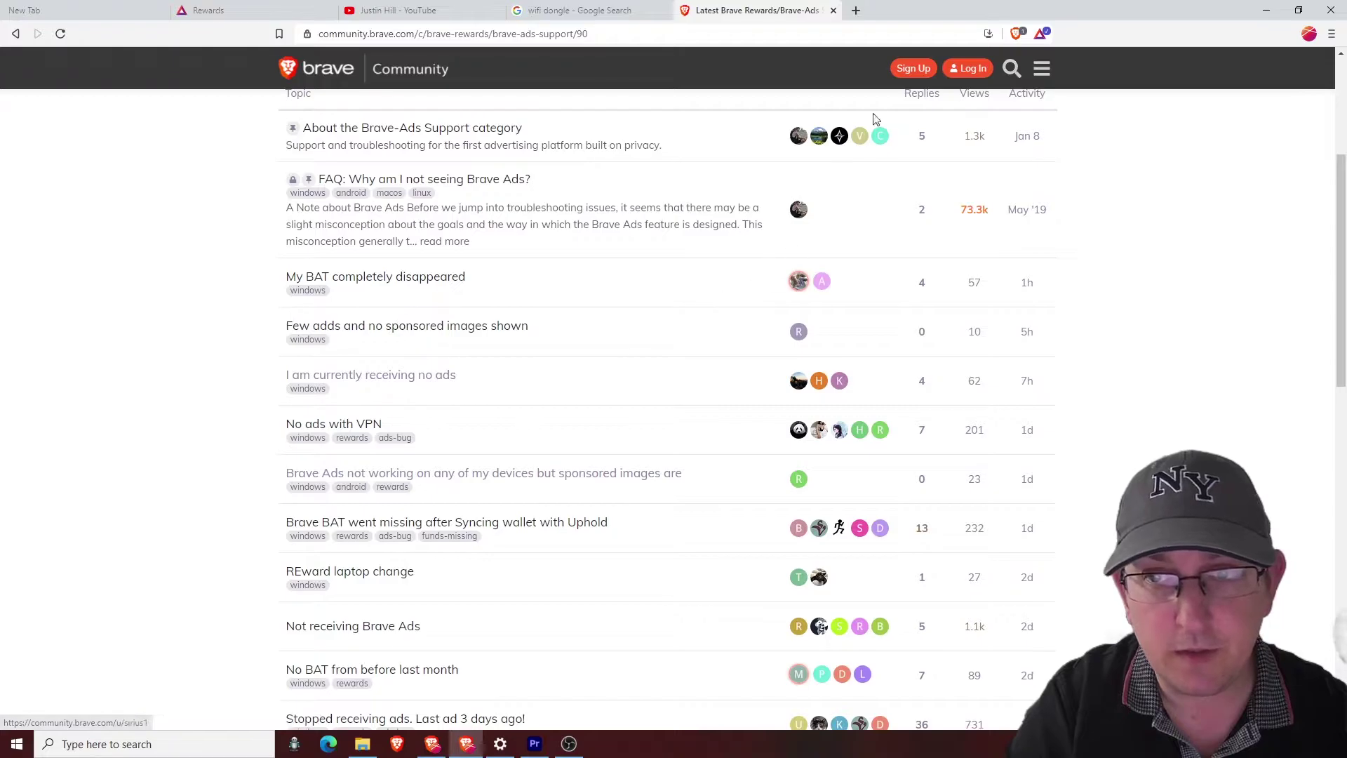
scroll(490, 417, "down", 8)
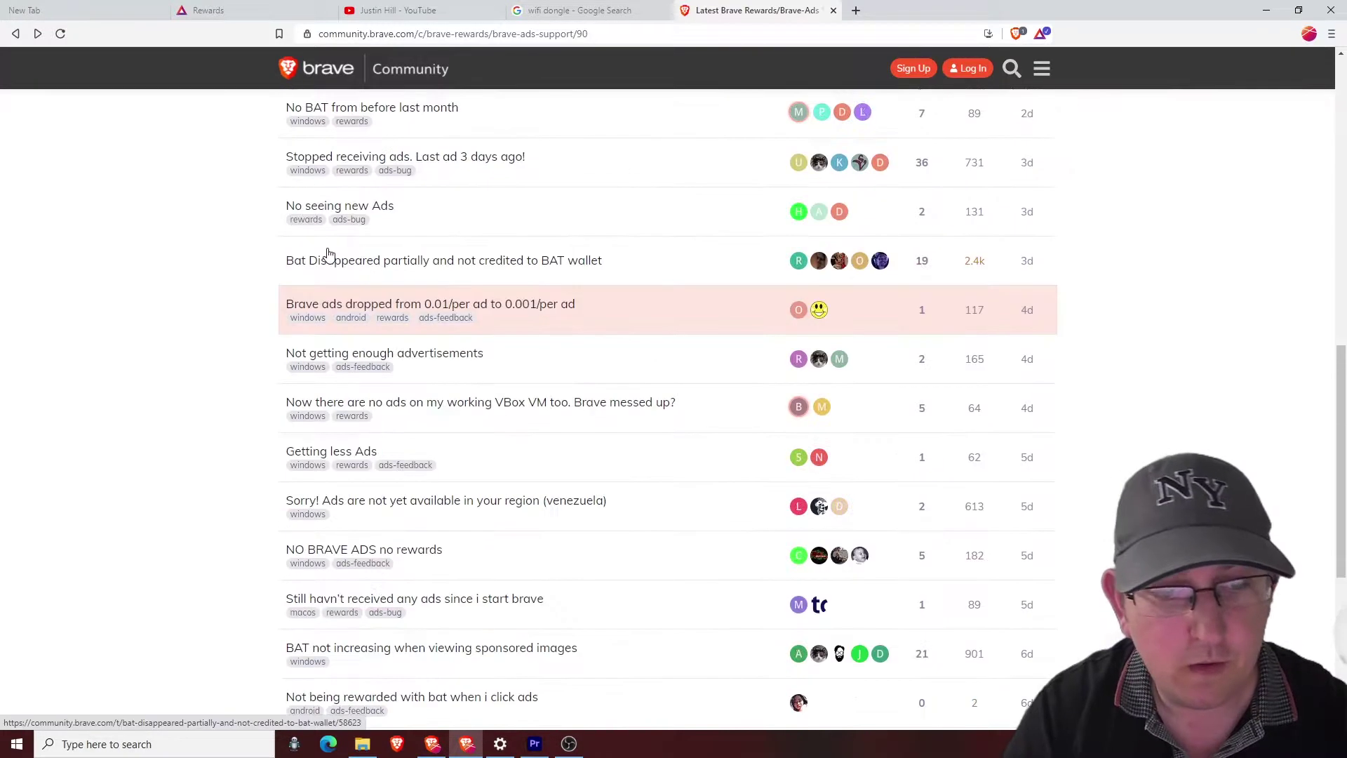
scroll(453, 365, "down", 3)
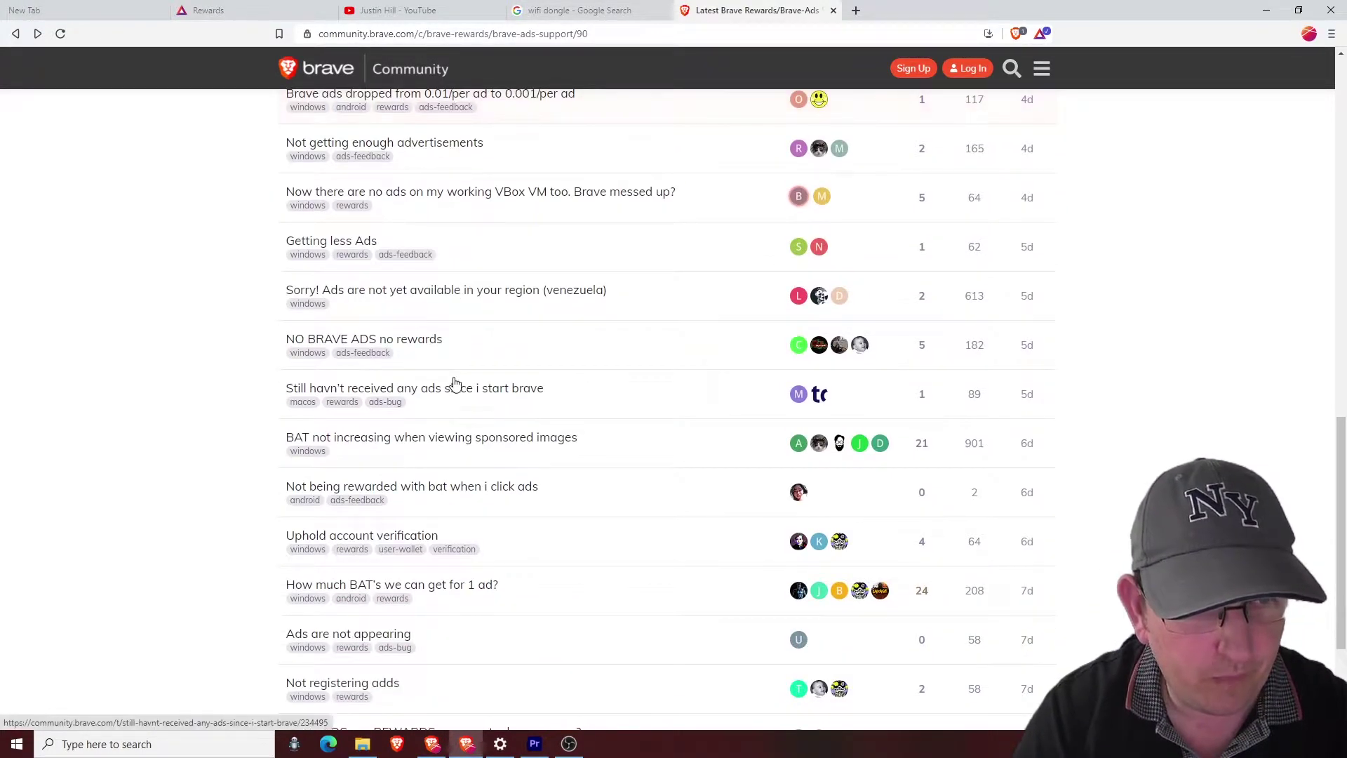
left_click(368, 342)
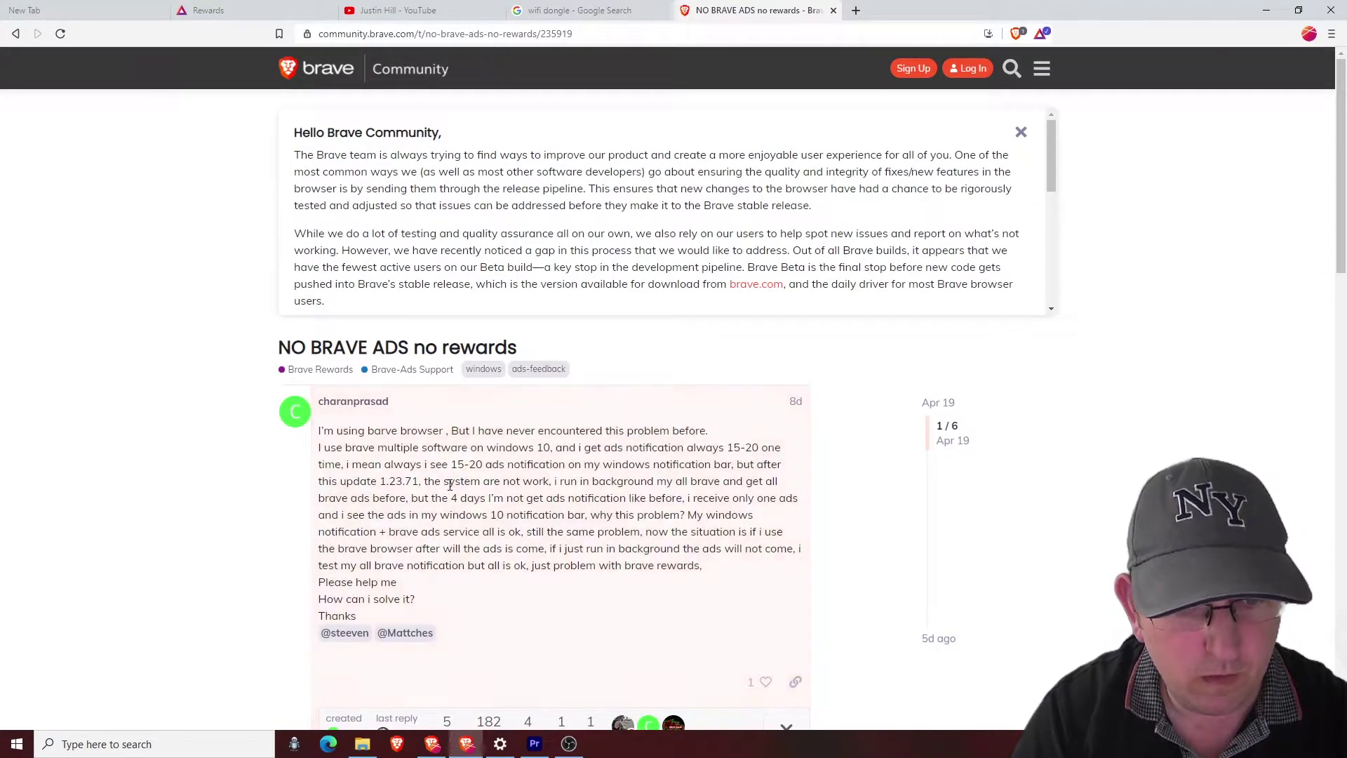
scroll(442, 519, "down", 7)
scroll(440, 531, "up", 7)
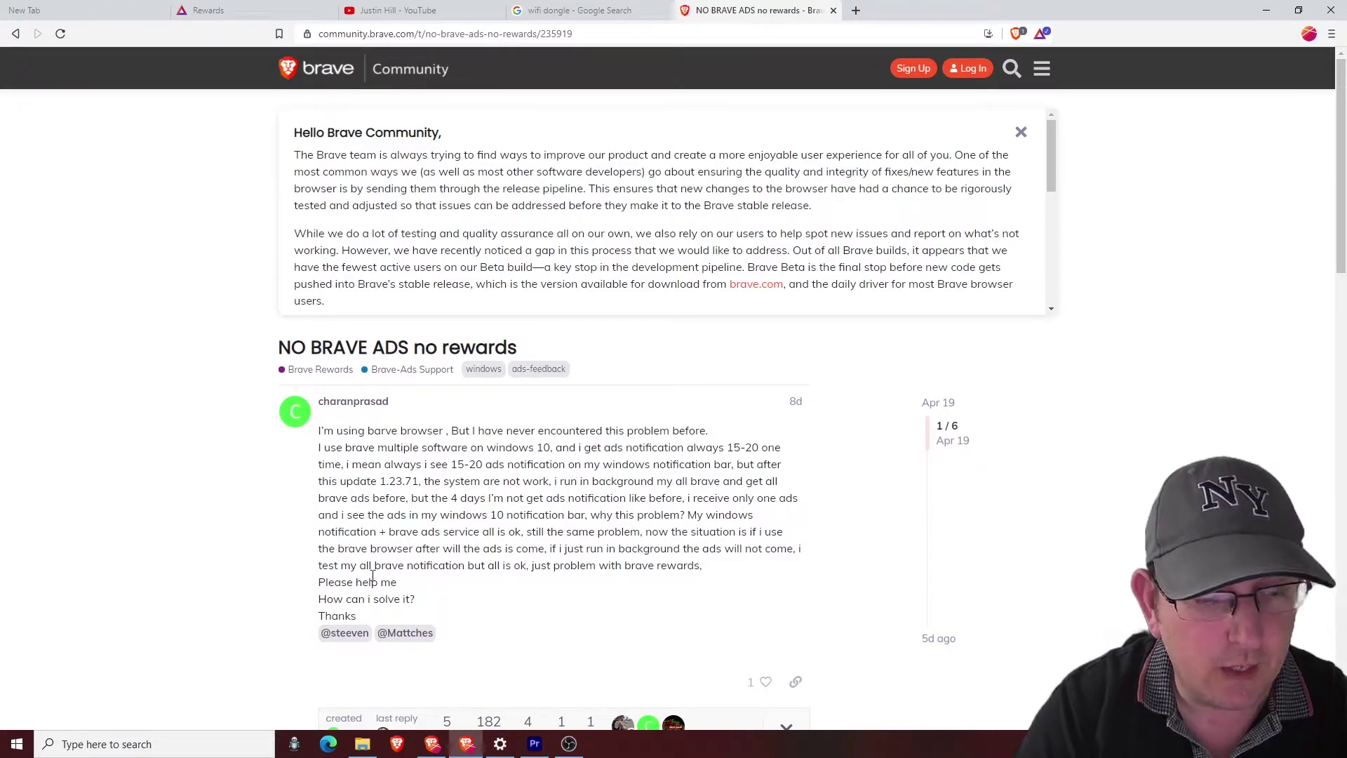
Step: Confirm Brave's toggle is On in Notifications & actions settings, then return to Brave
left_click(132, 744)
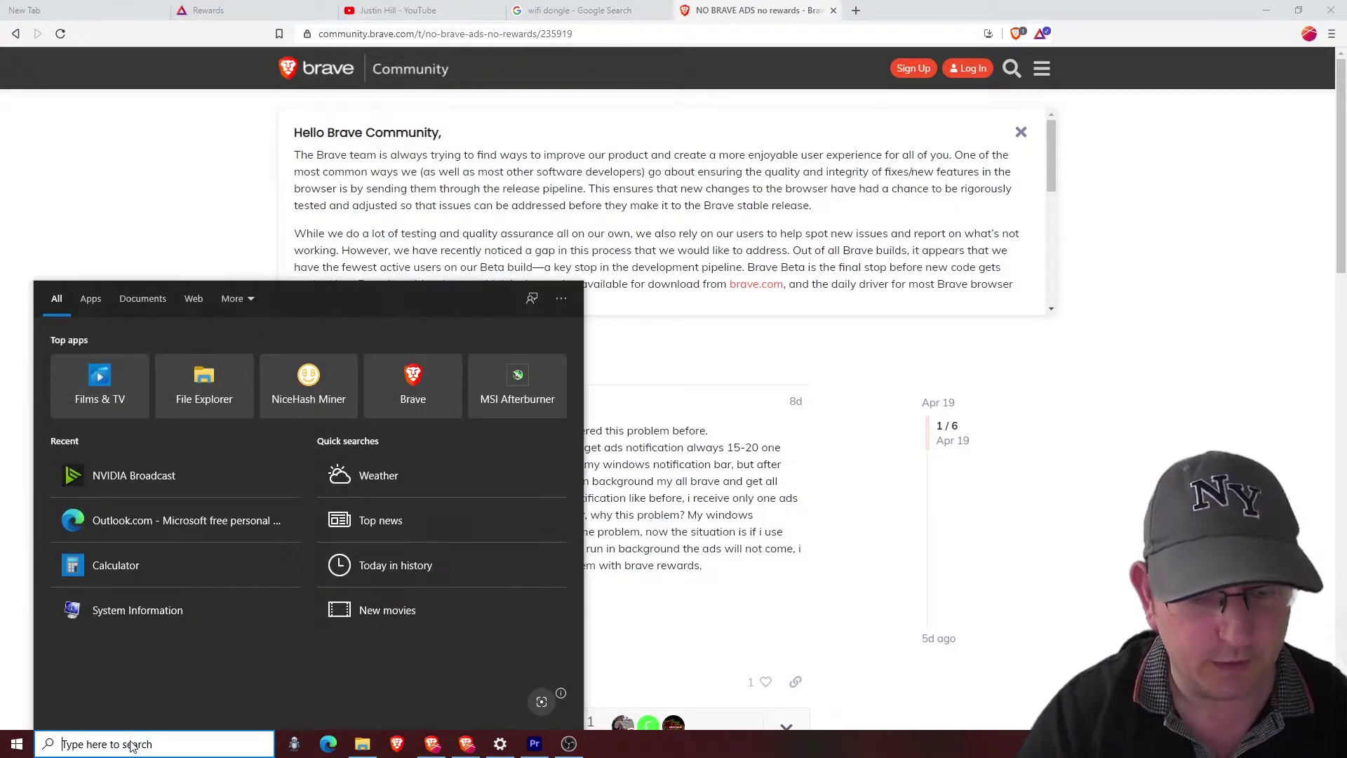
type("notific")
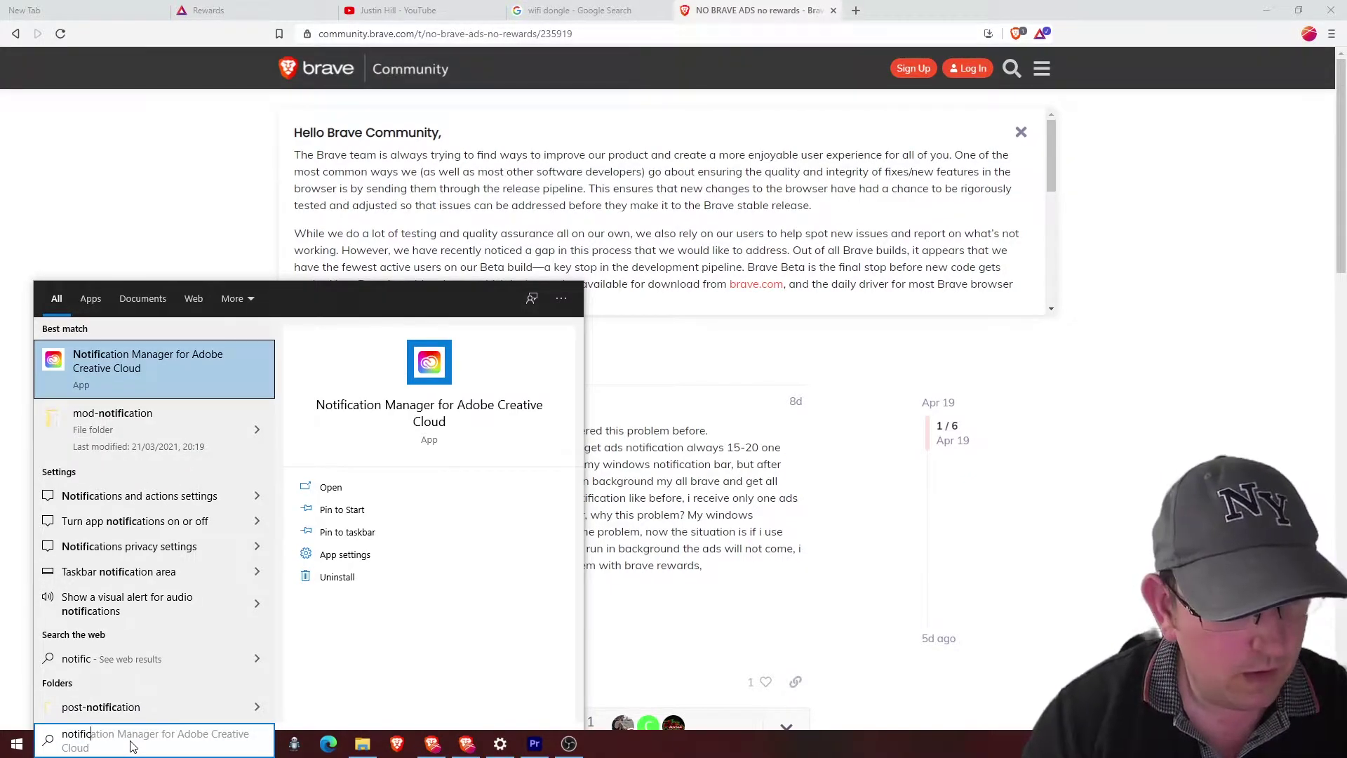
key("Down")
key("Down")
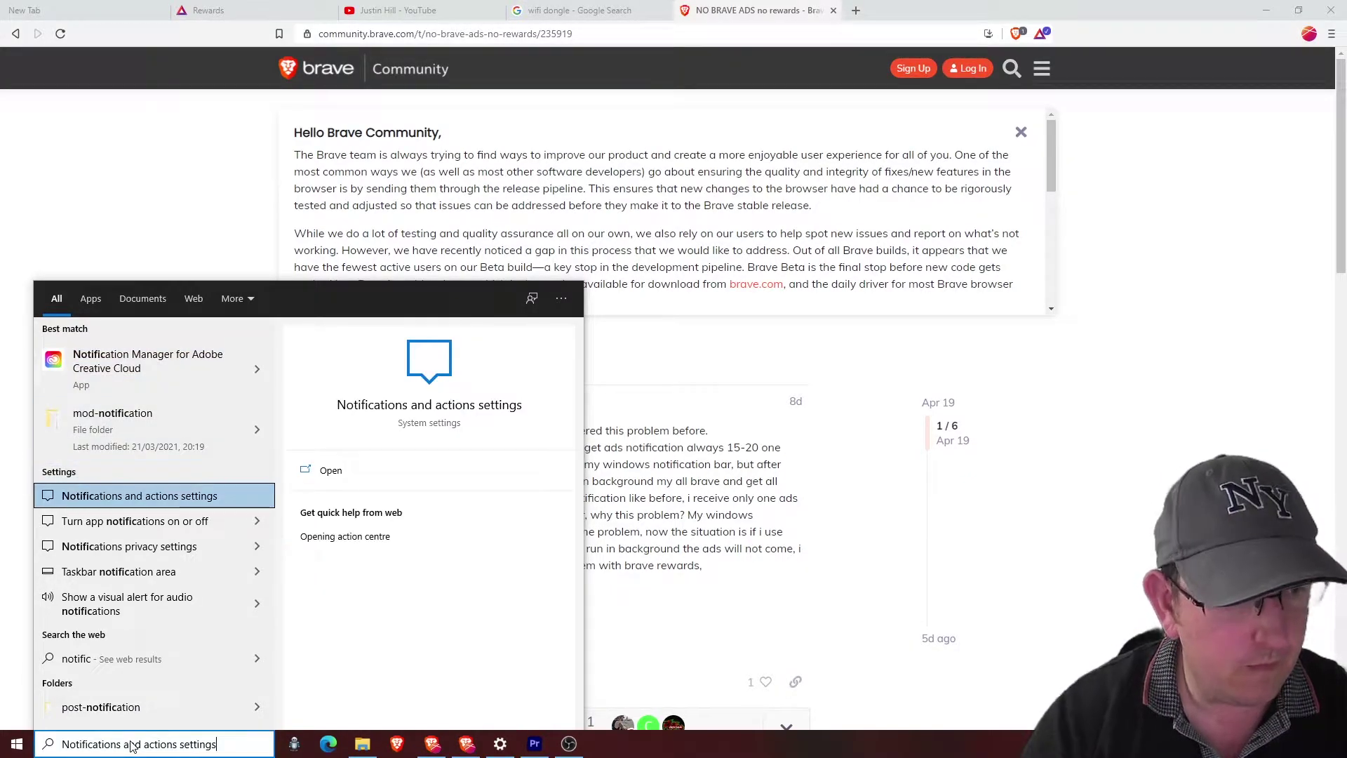
left_click(154, 495)
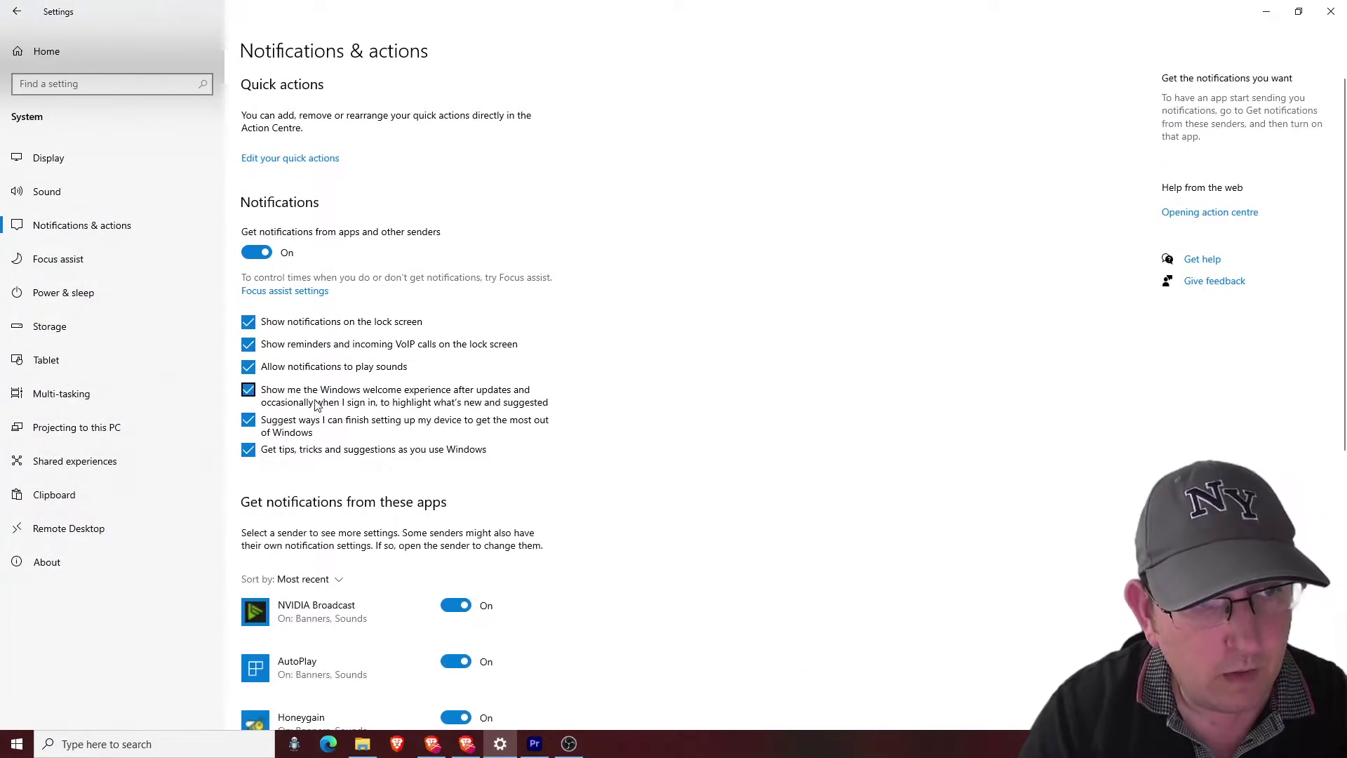
scroll(337, 358, "down", 5)
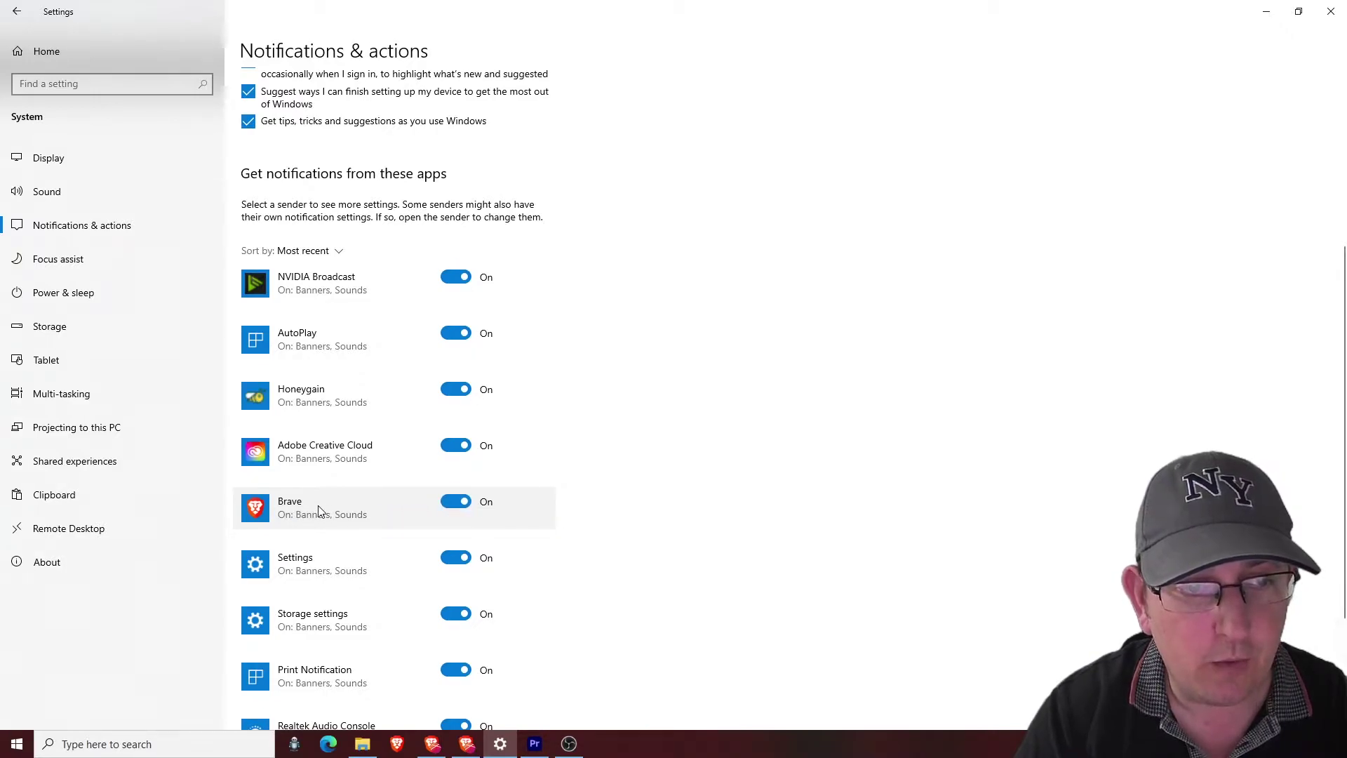
scroll(319, 510, "down", 2)
scroll(319, 510, "up", 2)
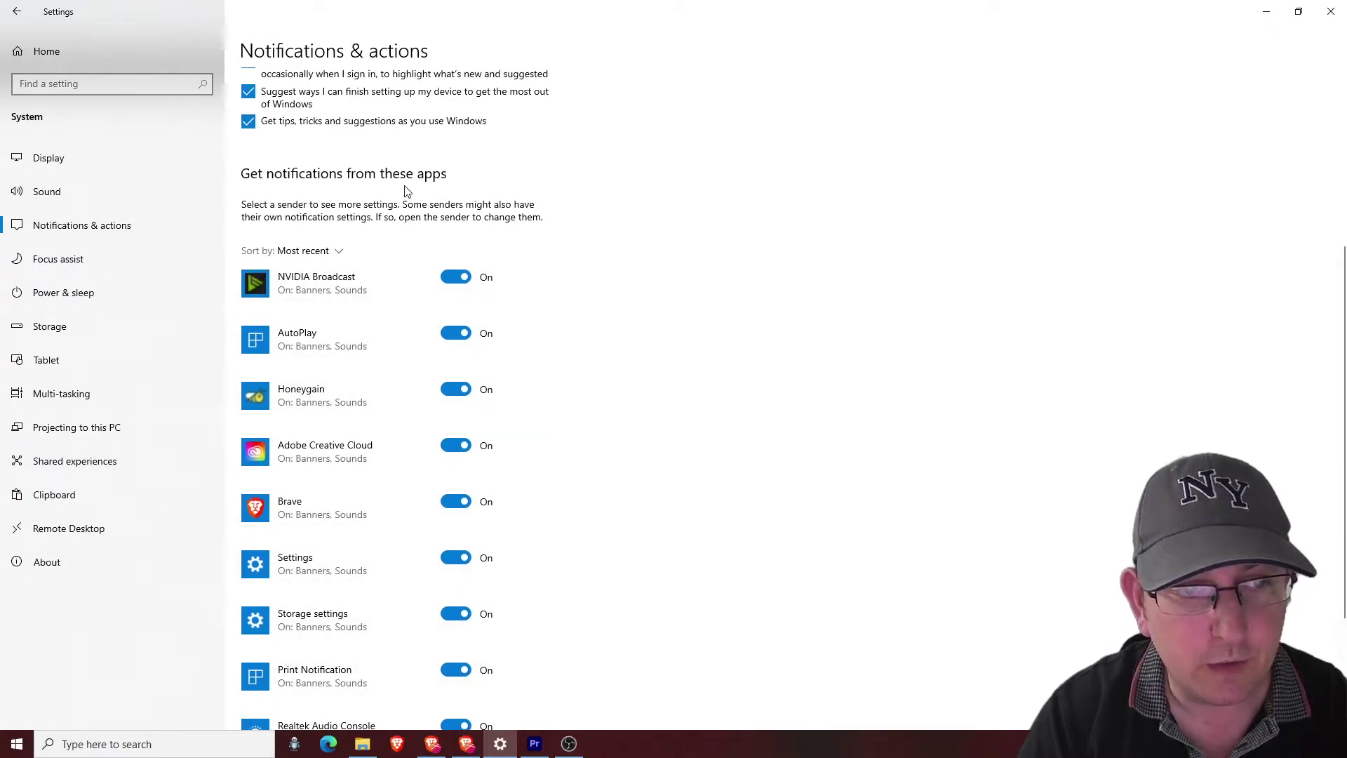
left_click(469, 746)
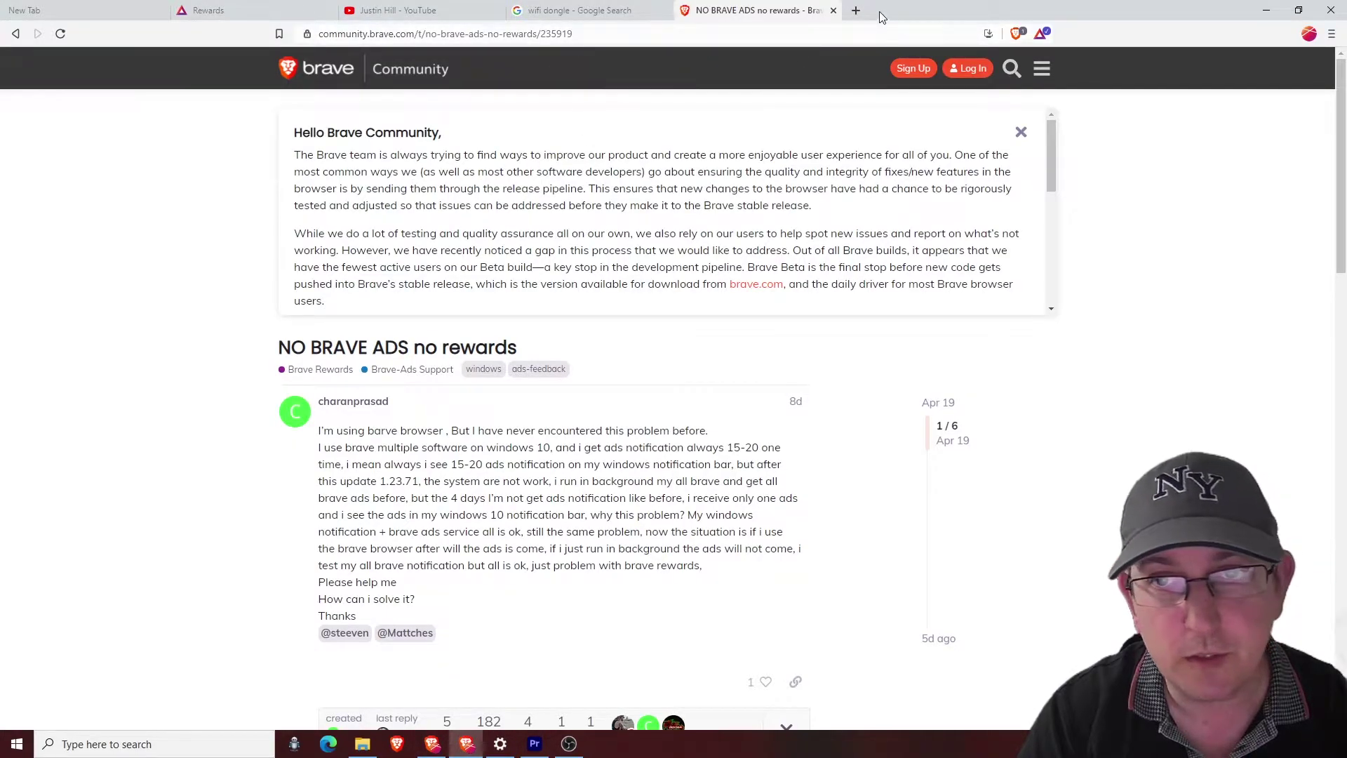
Step: Search Google for 'browser notifications brave' in a new tab
left_click(855, 11)
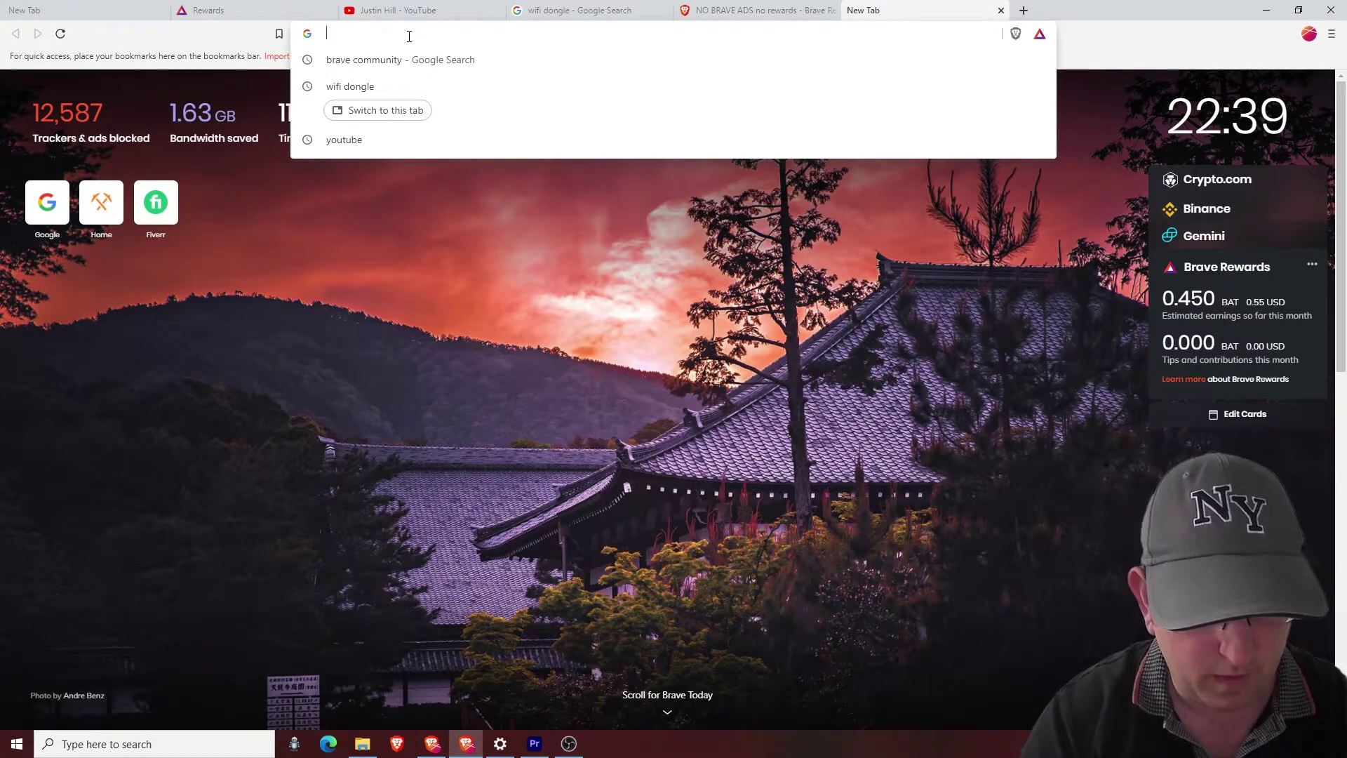
type("browser ")
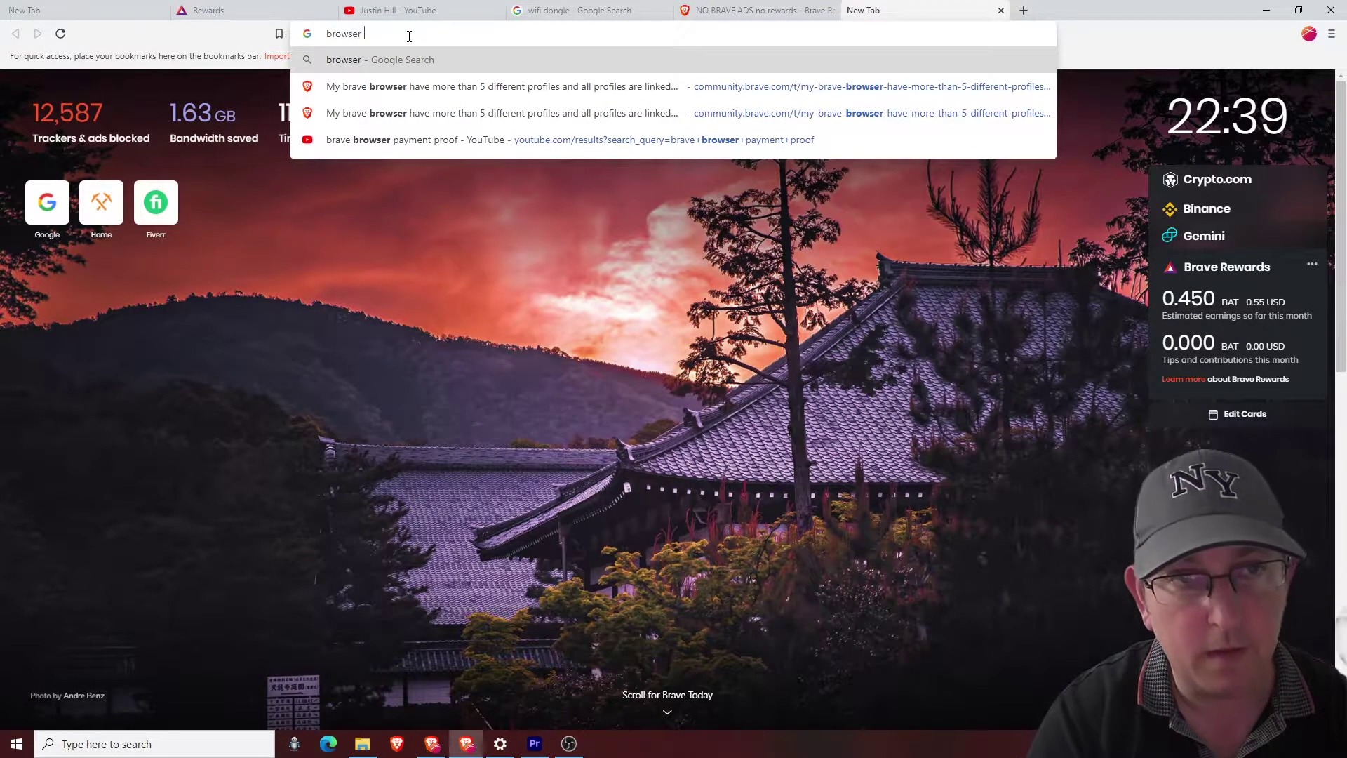
type("notifci")
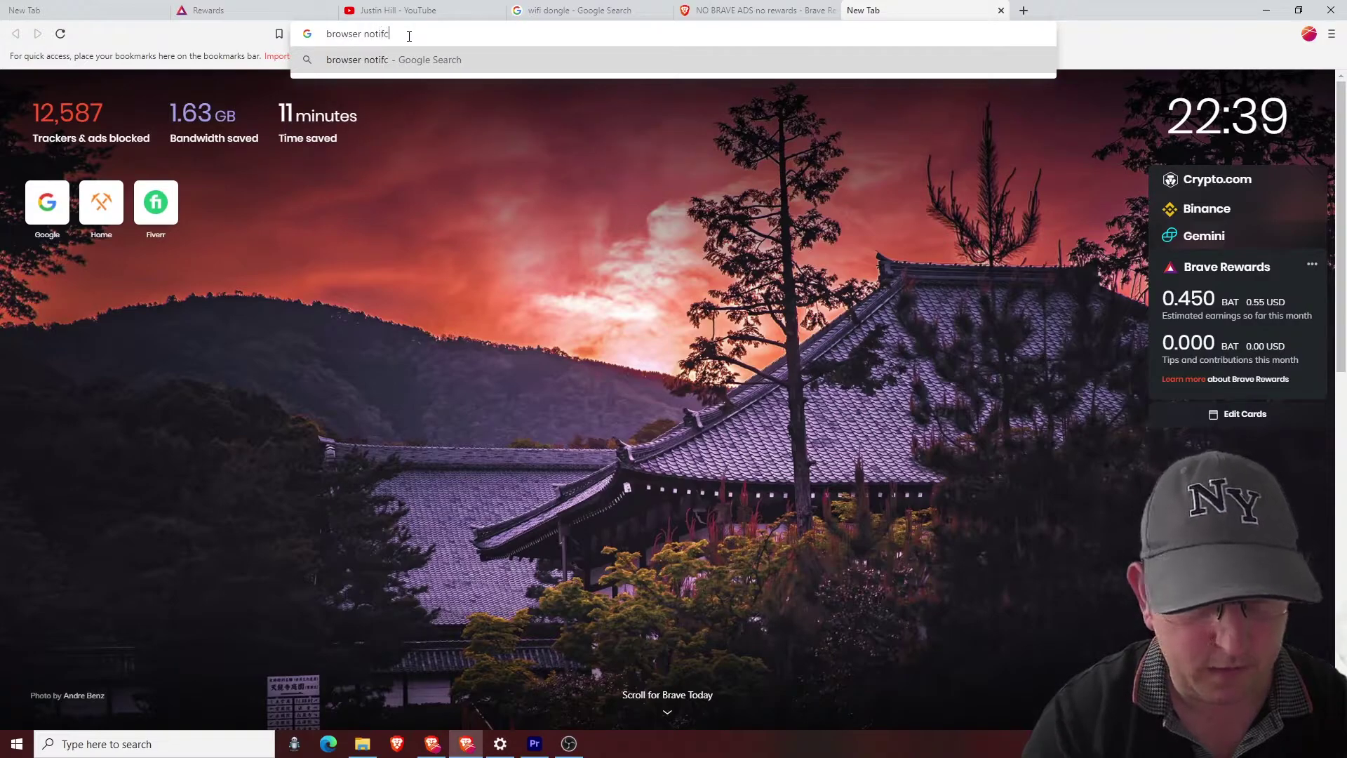
key("BackSpace")
key("BackSpace")
type("ications ")
type("brave")
key("Return")
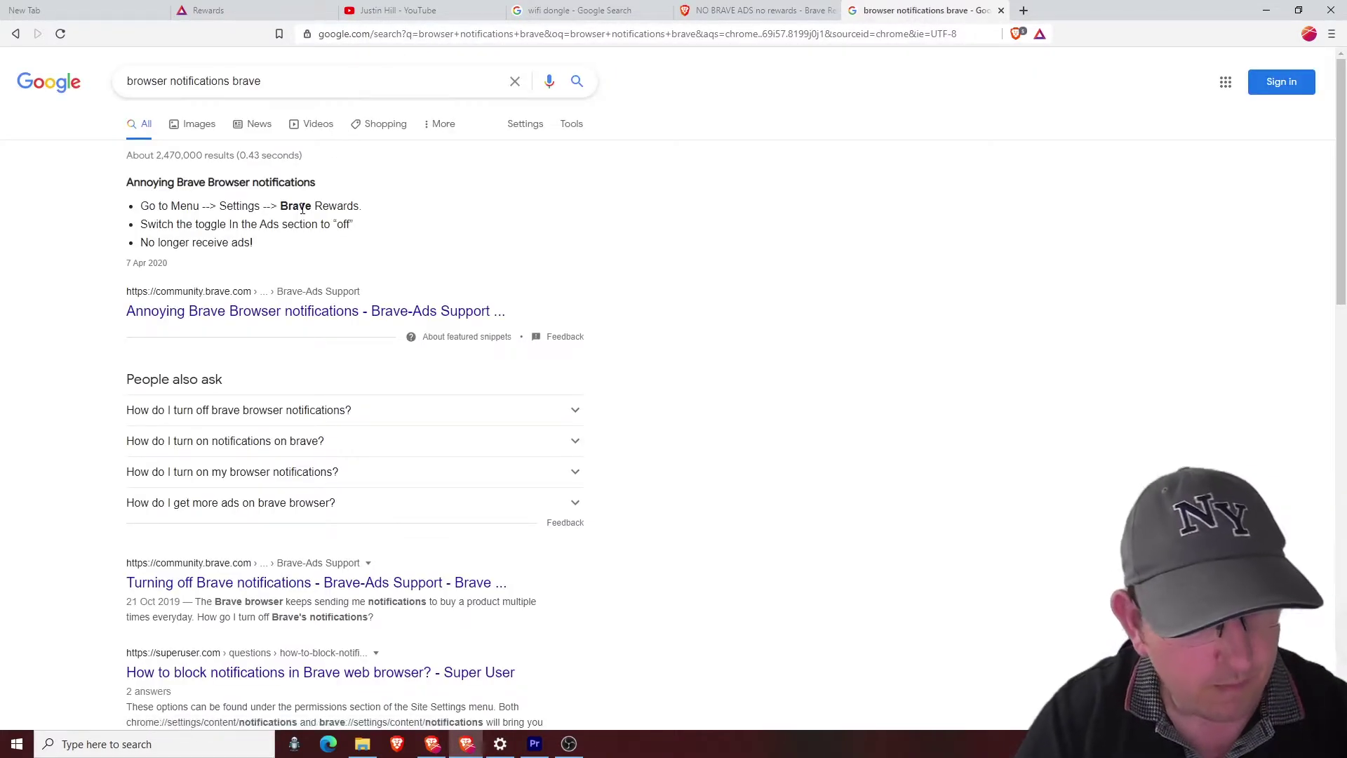
scroll(394, 418, "down", 3)
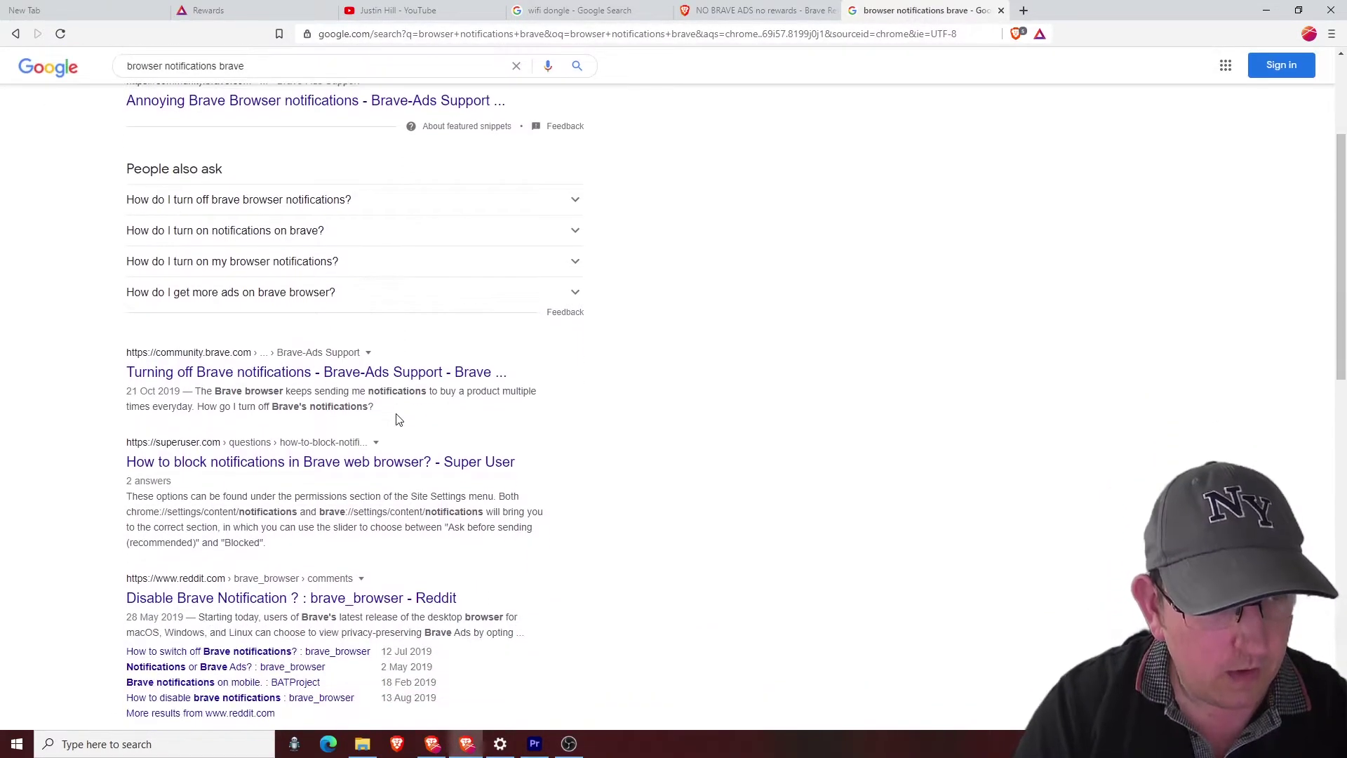
scroll(396, 419, "down", 2)
Step: Rerun the search as 'browser notifications' and open the OneSignal push-notification ad
left_click(442, 69)
key("BackSpace")
key("BackSpace")
key("BackSpace")
key("BackSpace")
key("BackSpace")
key("BackSpace")
key("Return")
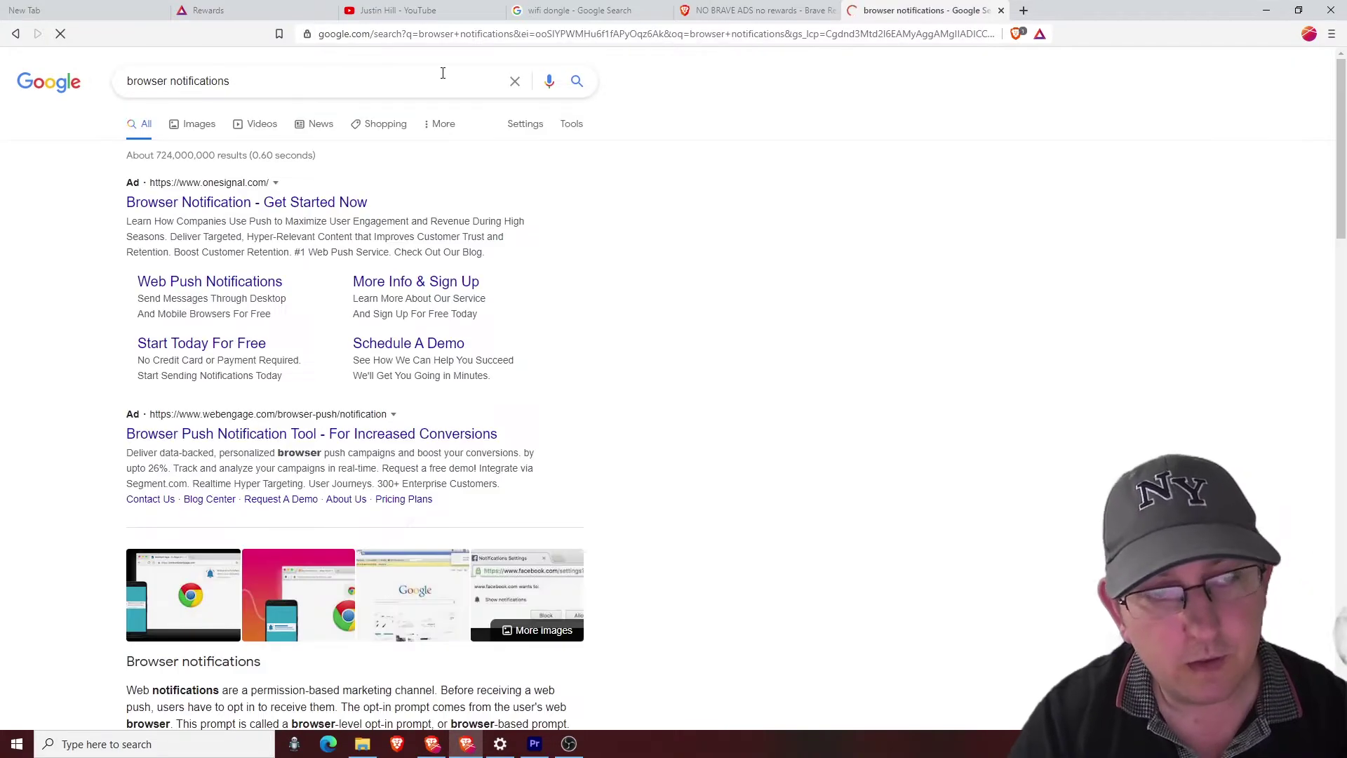
left_click(281, 202)
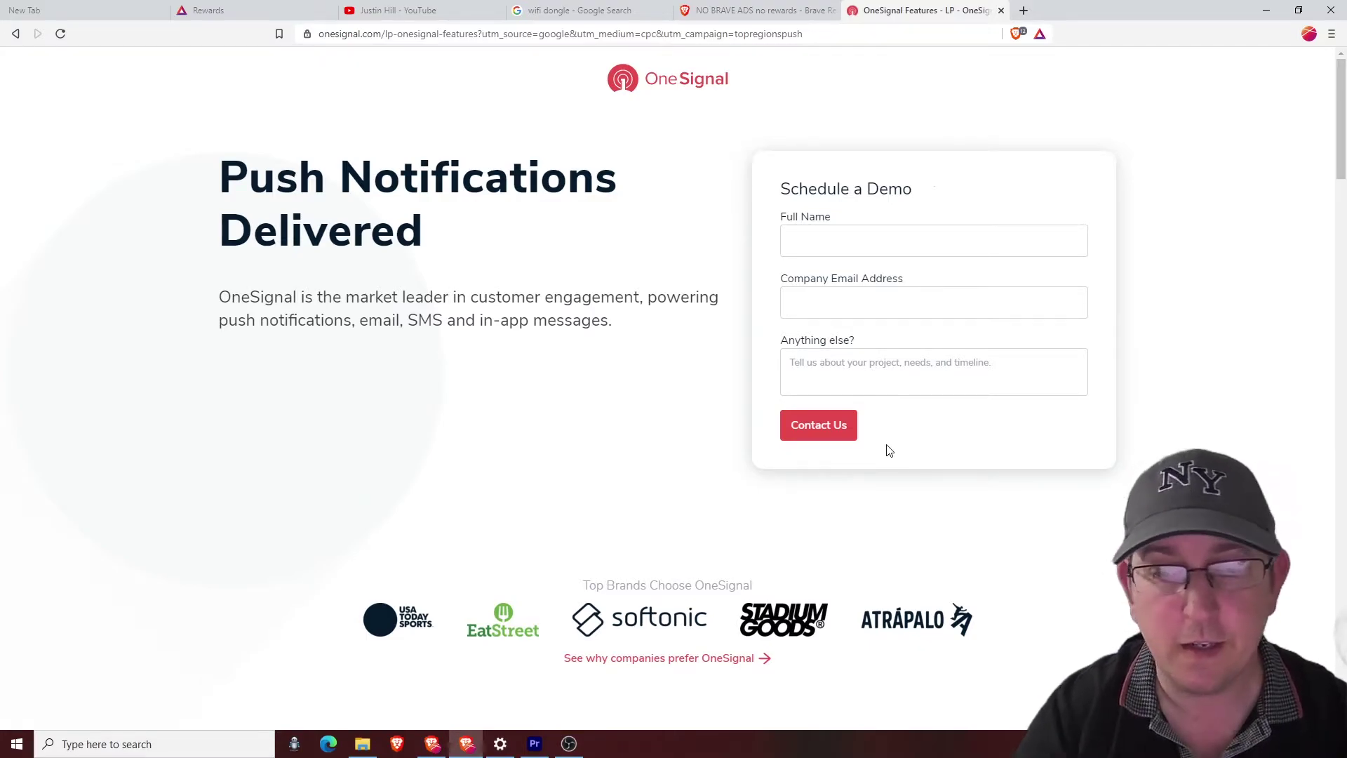
Step: Read through OneSignal's landing page, then return to the search results
scroll(693, 467, "down", 10)
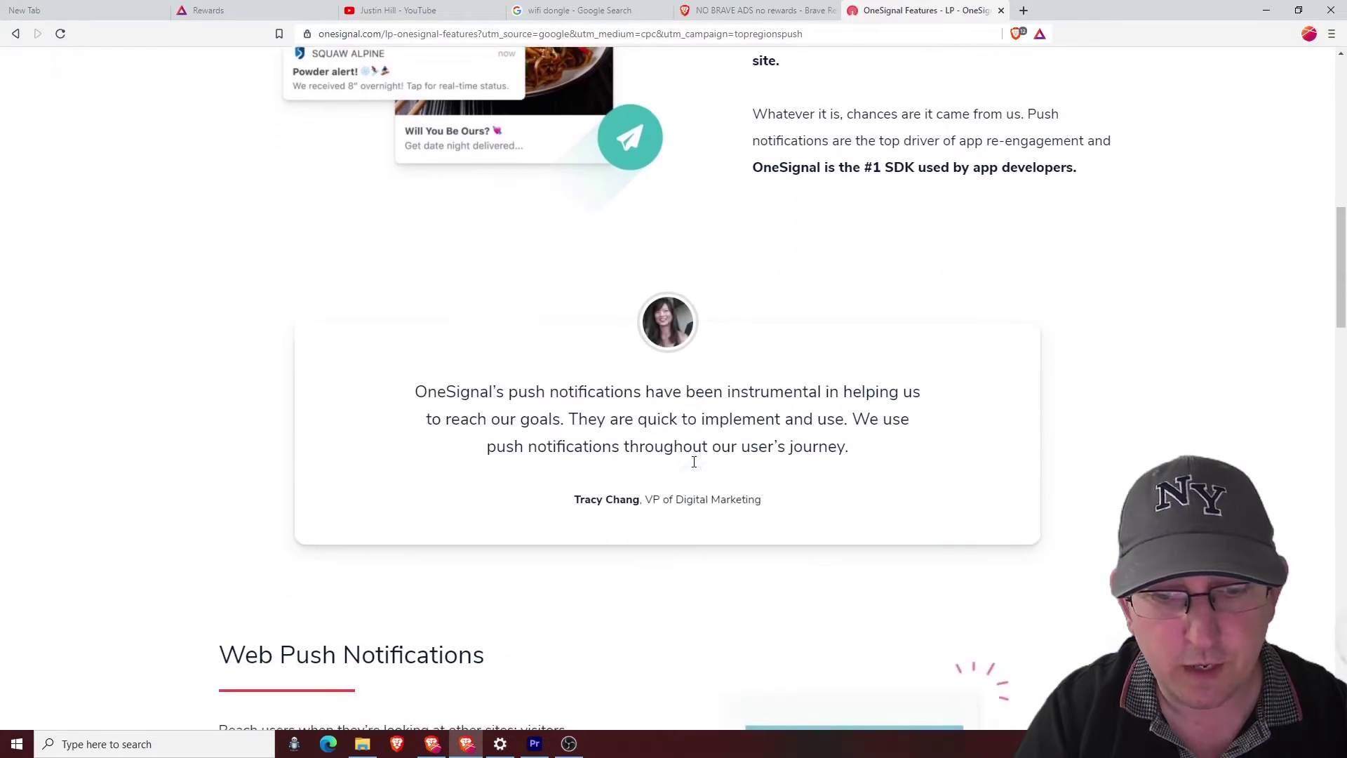
scroll(695, 467, "down", 5)
scroll(697, 467, "down", 5)
scroll(696, 468, "down", 5)
scroll(696, 468, "down", 5)
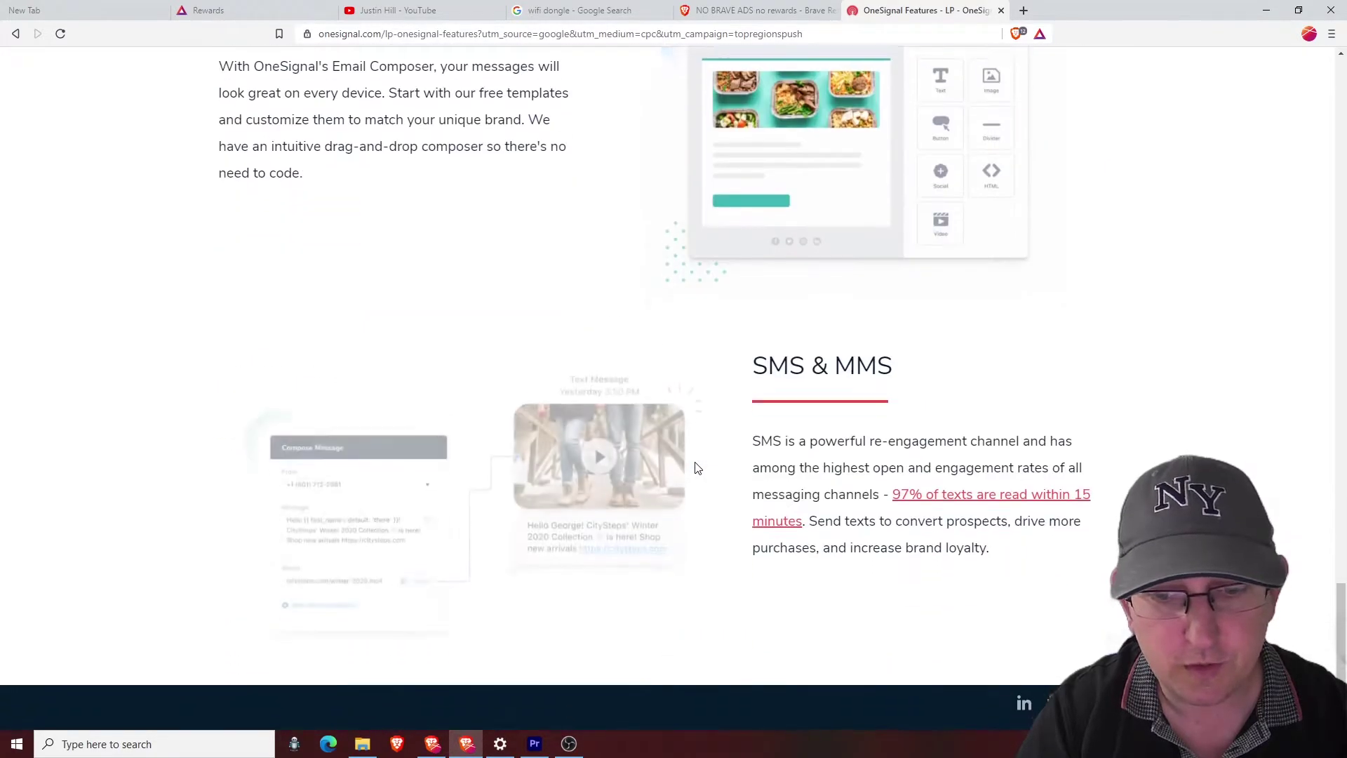
scroll(696, 467, "up", 10)
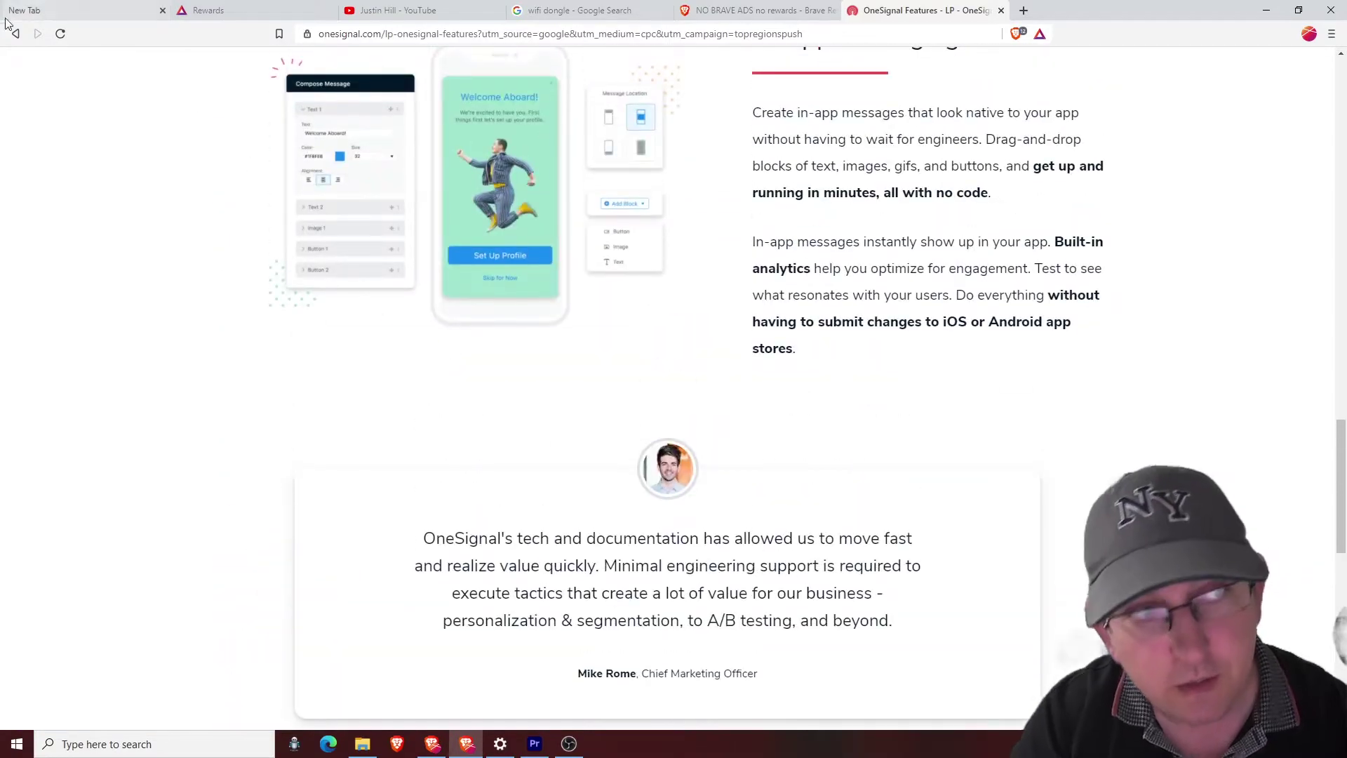
left_click(15, 33)
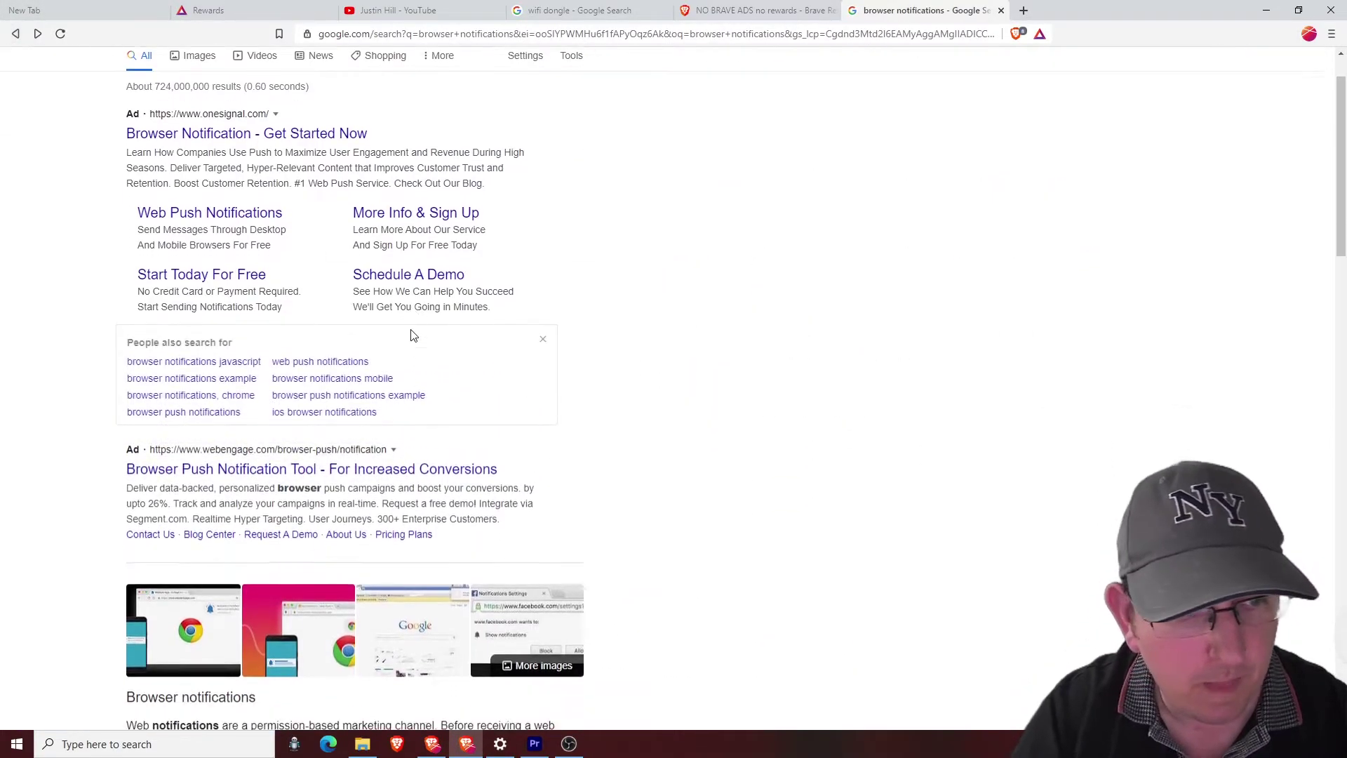
Step: Look at the WebEngage push notification ad page, then go back and scroll to PushAlert
scroll(411, 335, "down", 4)
left_click(302, 191)
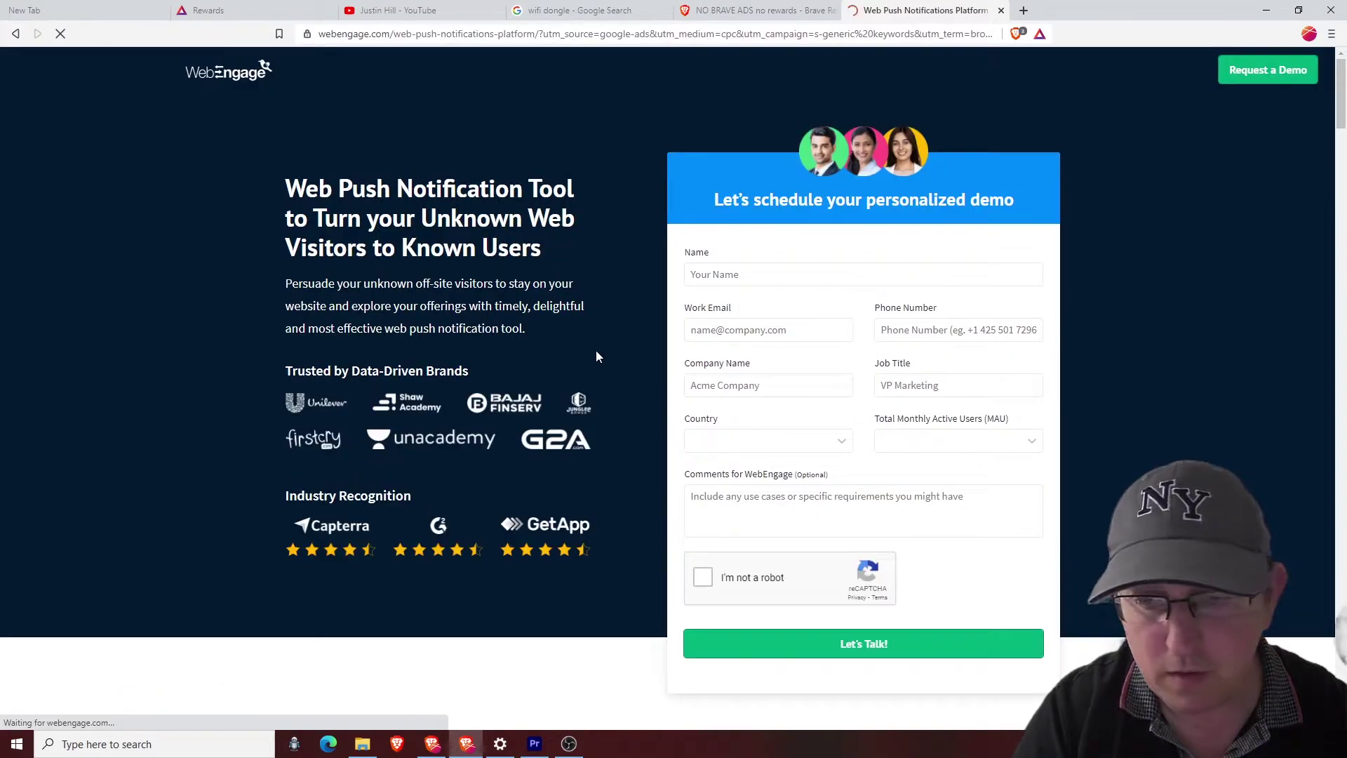
scroll(600, 348, "down", 15)
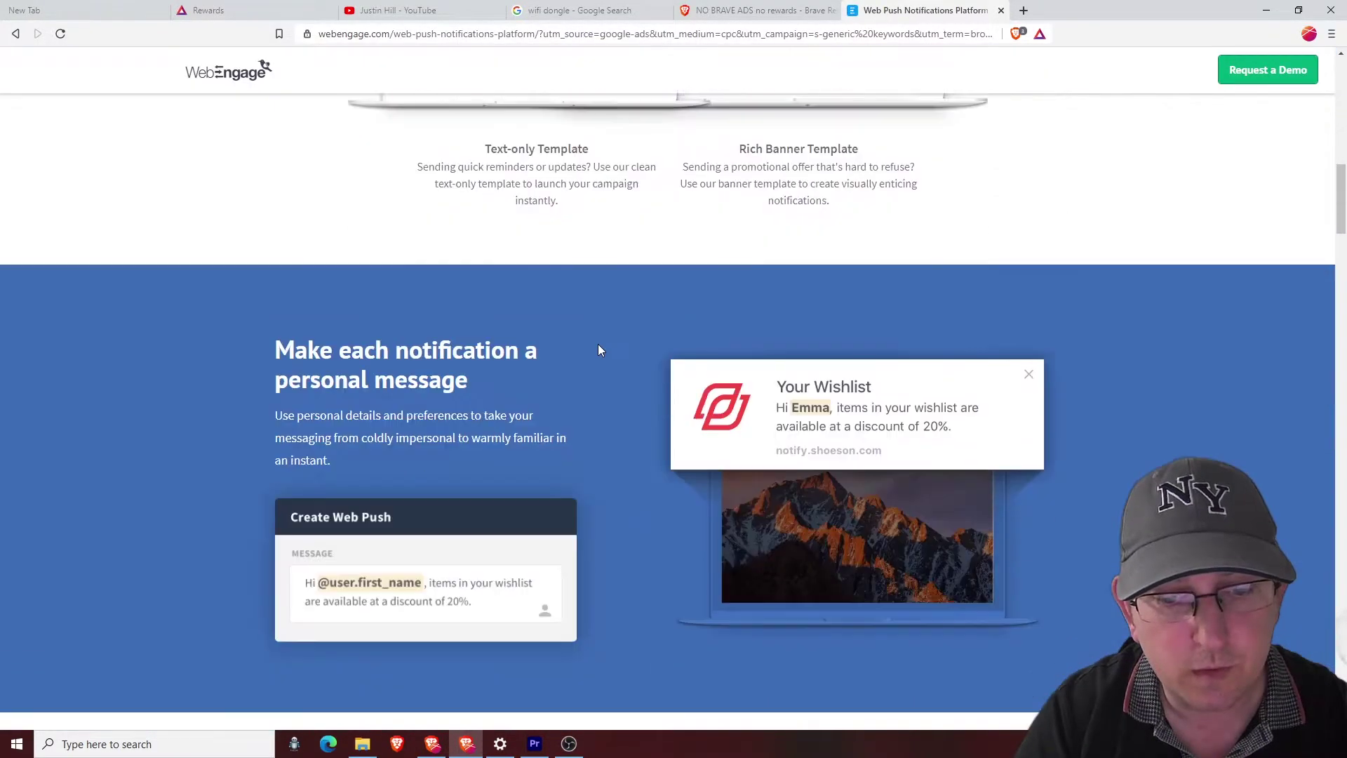
scroll(598, 349, "up", 7)
left_click(15, 33)
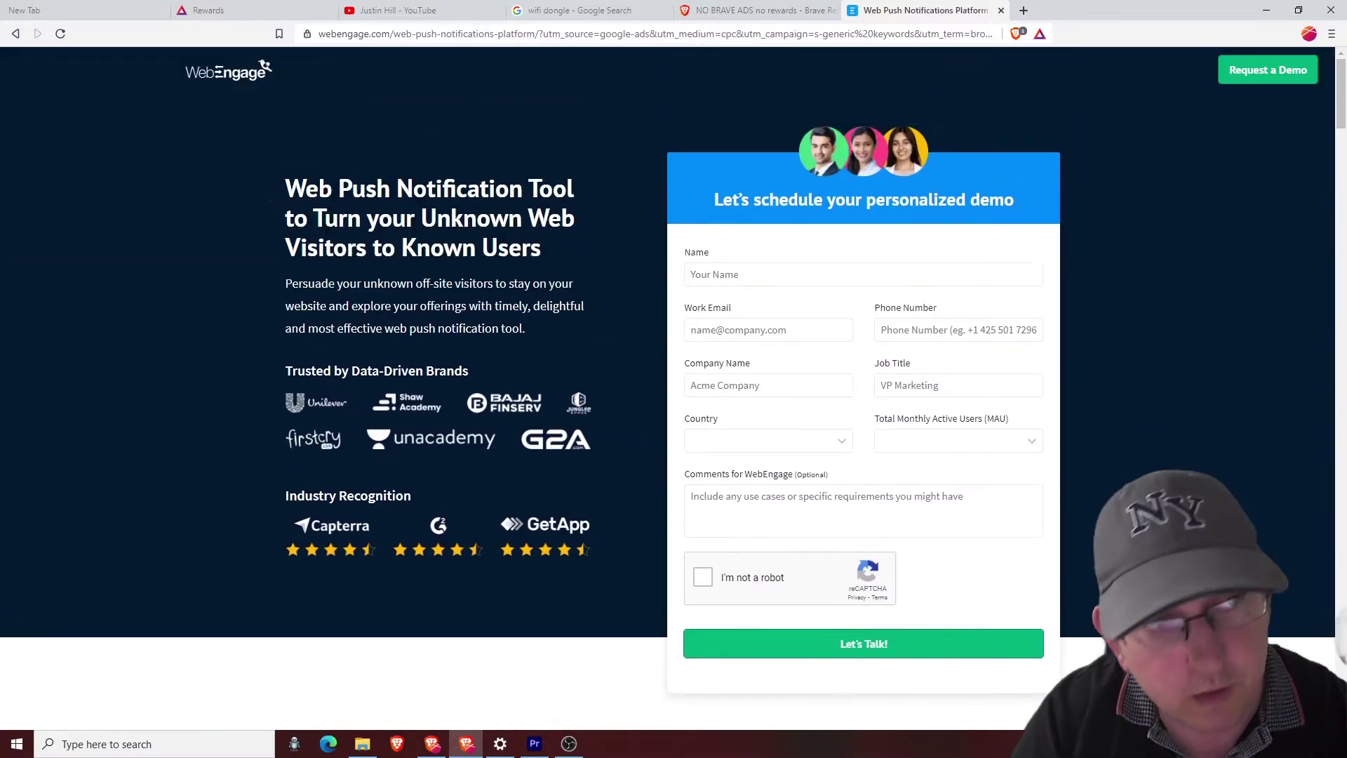
left_click(16, 33)
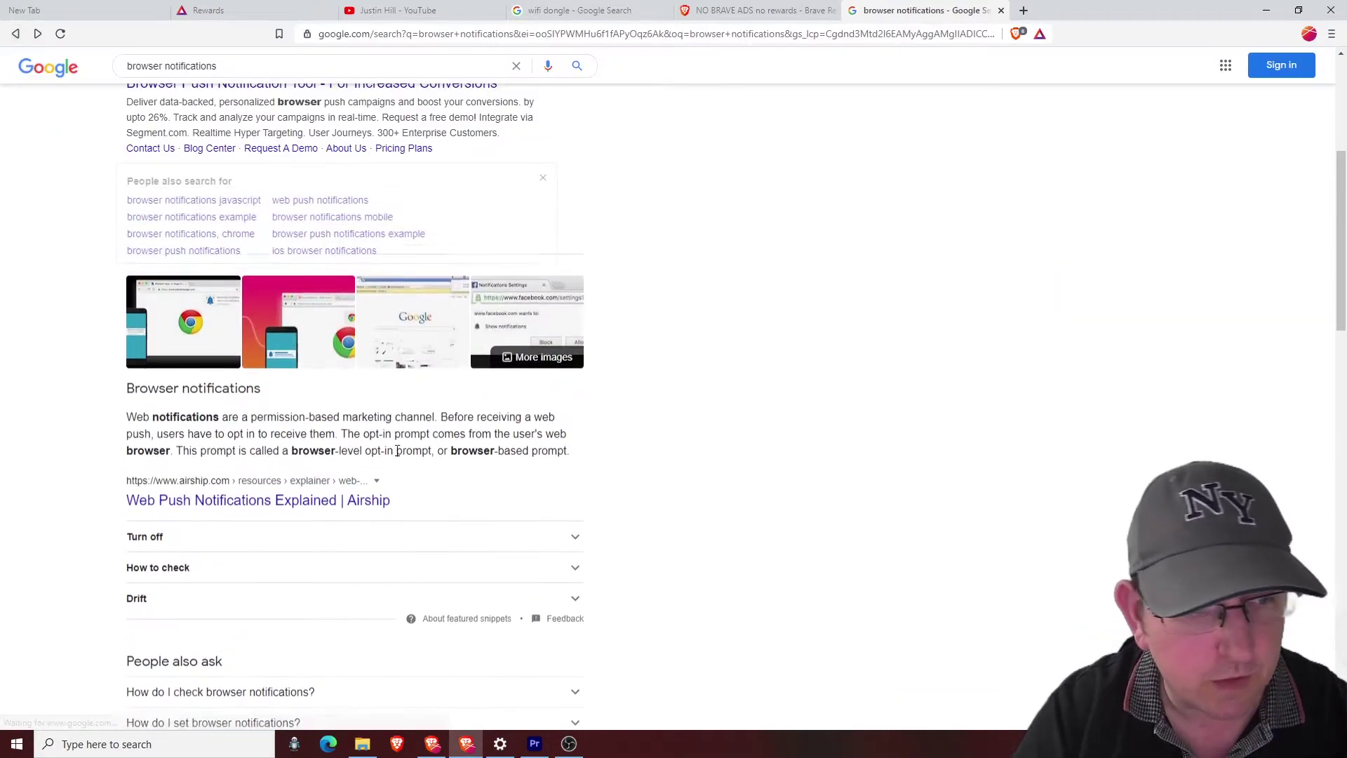
scroll(395, 457, "down", 5)
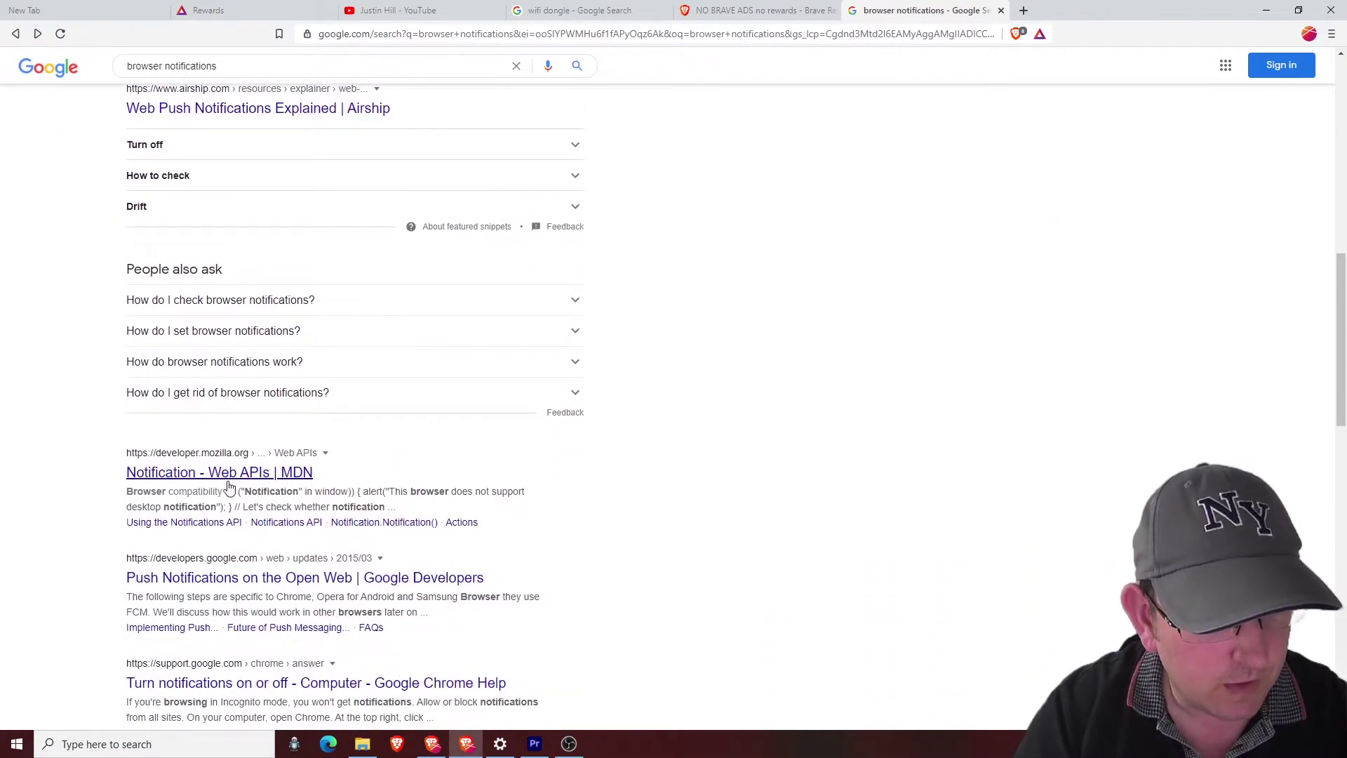
scroll(228, 529, "down", 3)
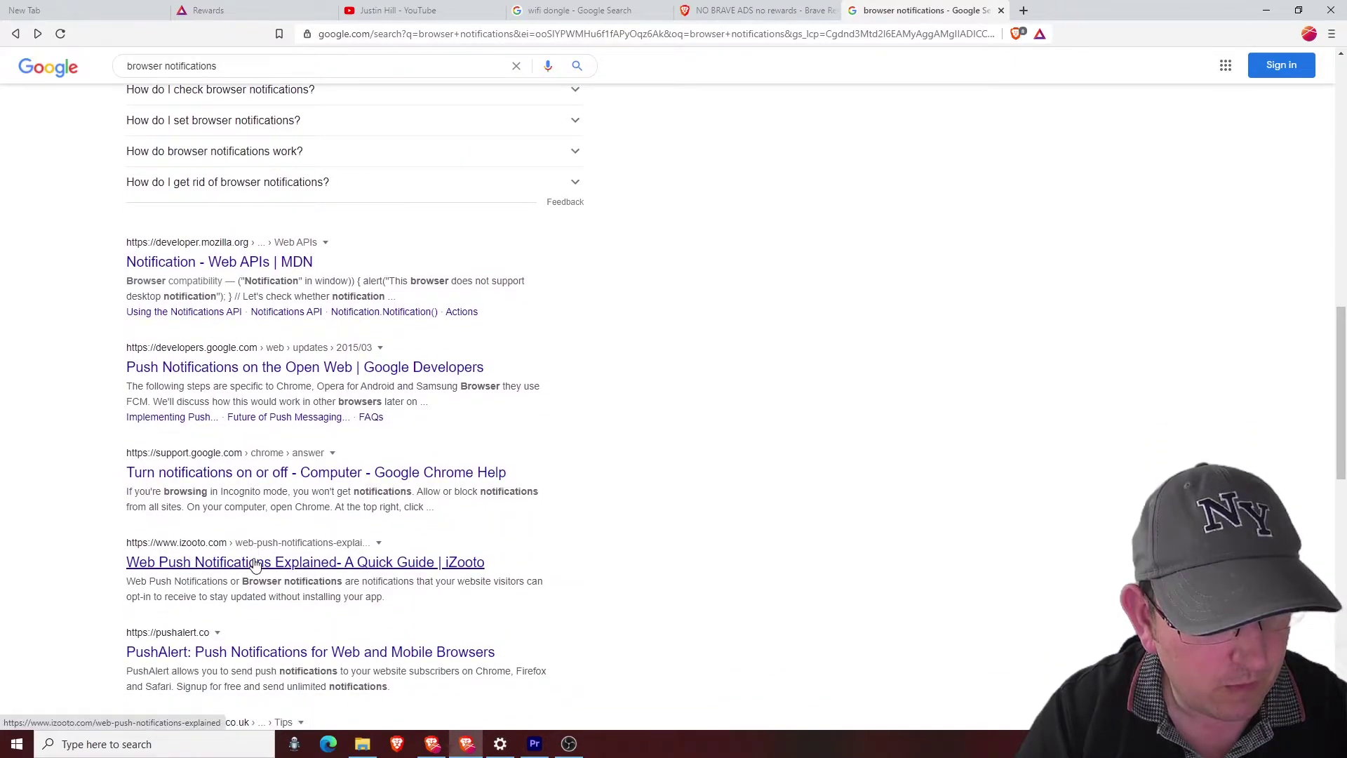
Step: On PushAlert's live demo, allow pushalert.co notifications, send two test pushes, then check Windows notification settings
left_click(251, 652)
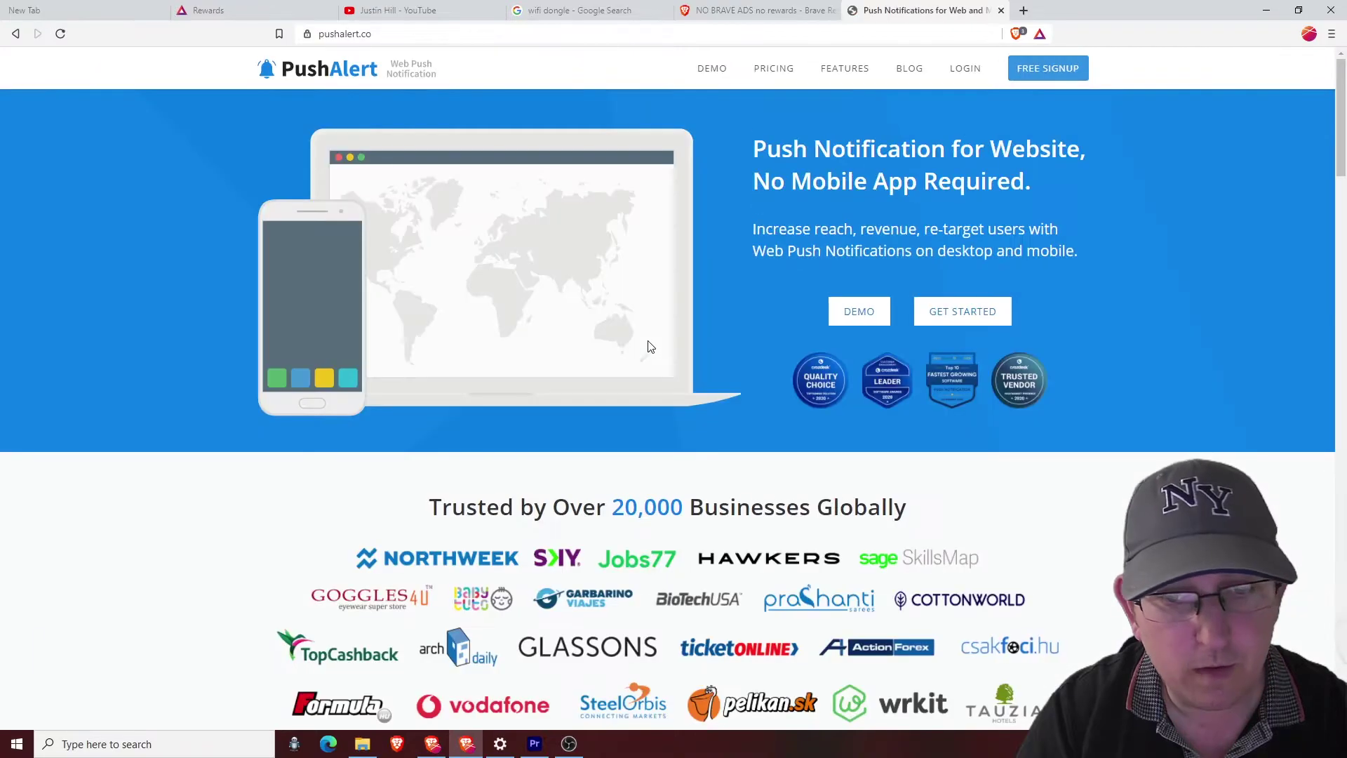
left_click(853, 313)
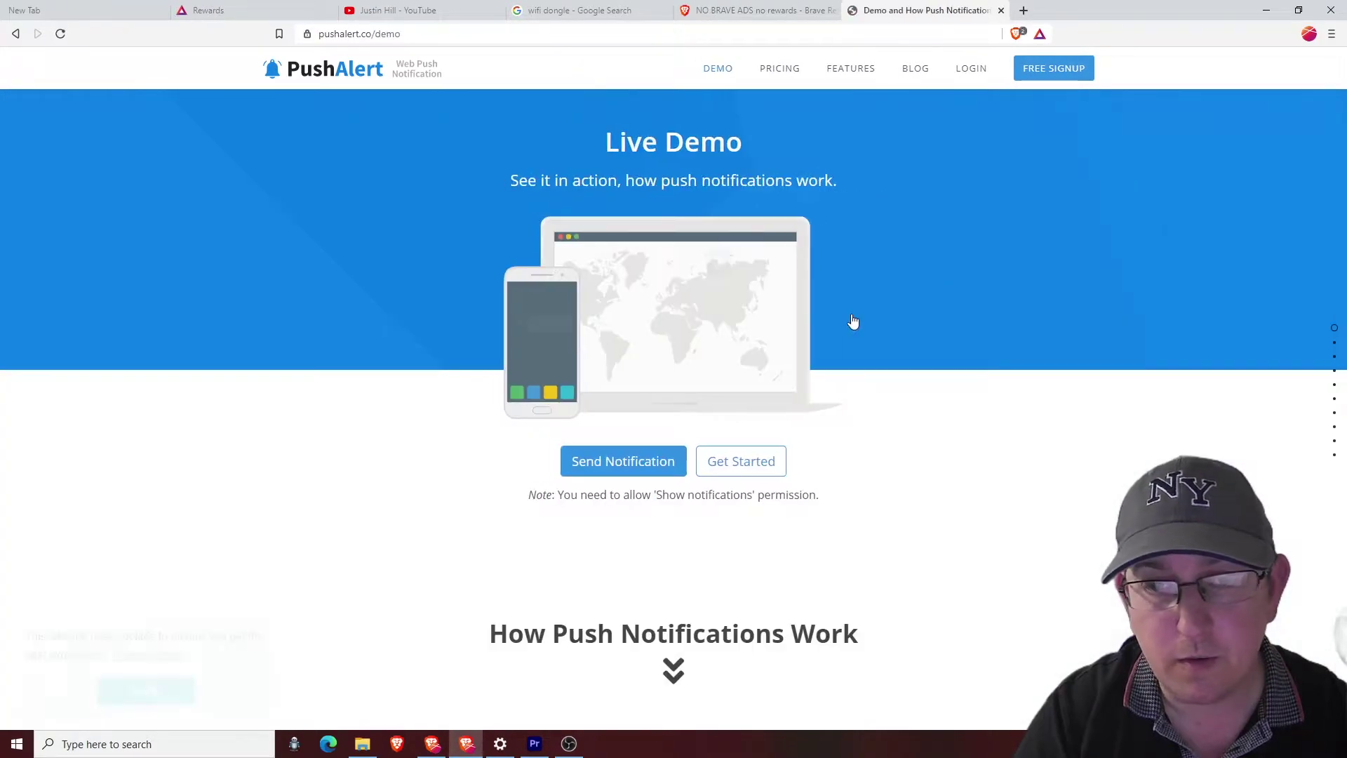
left_click(604, 470)
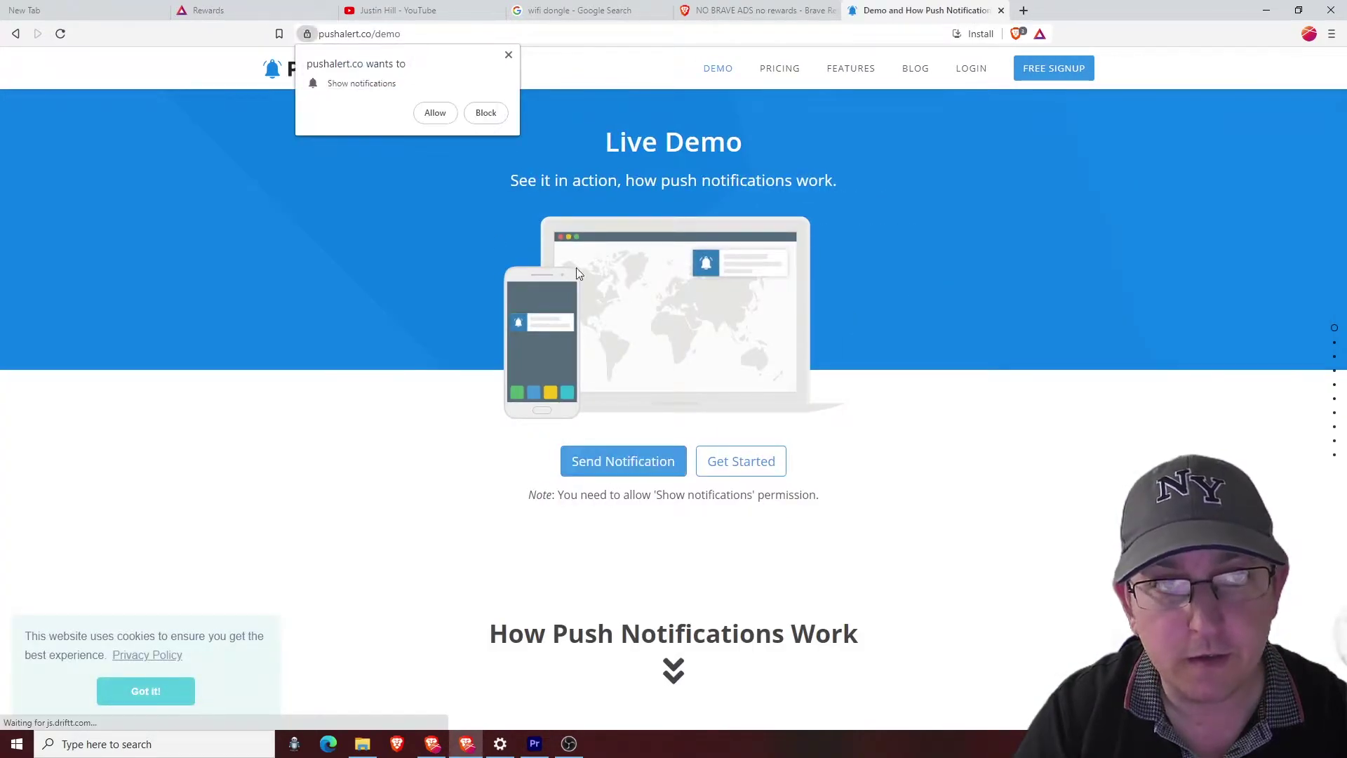
left_click(435, 112)
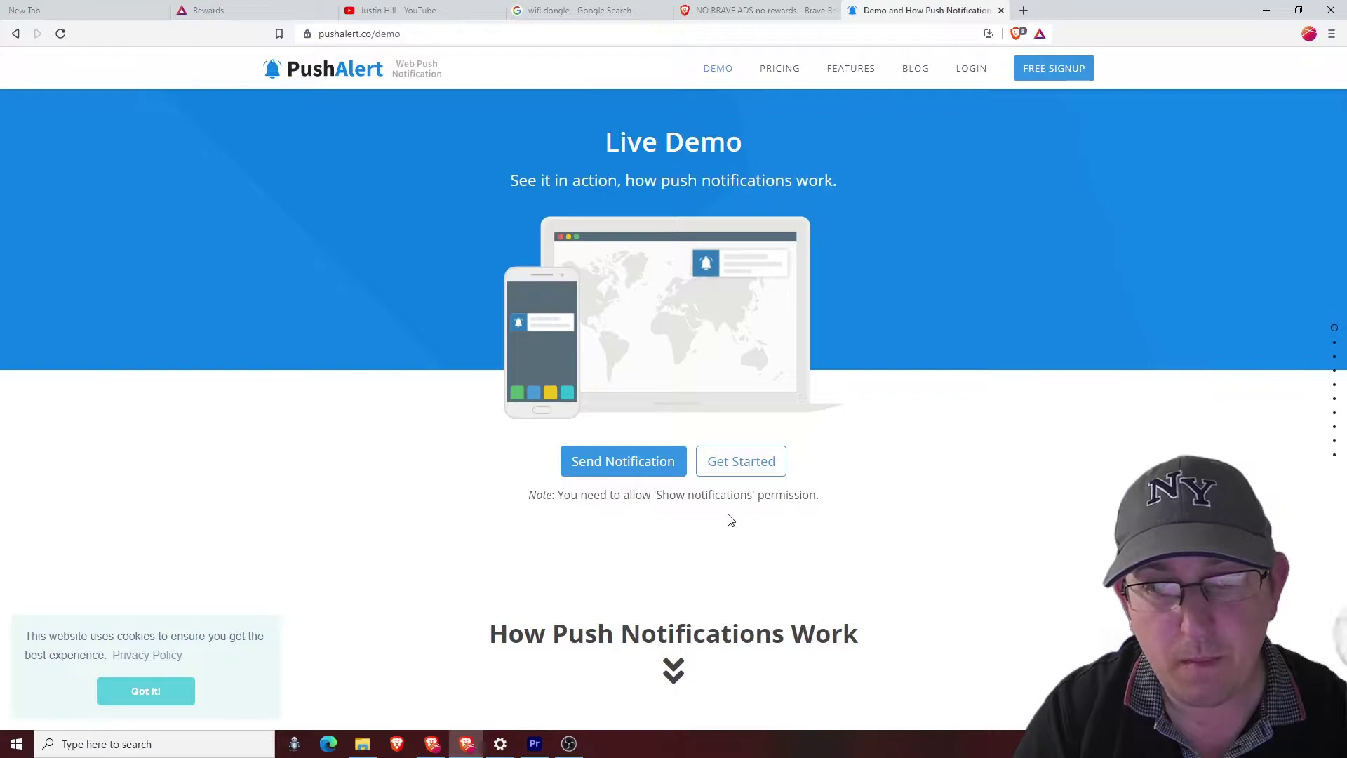
left_click(642, 472)
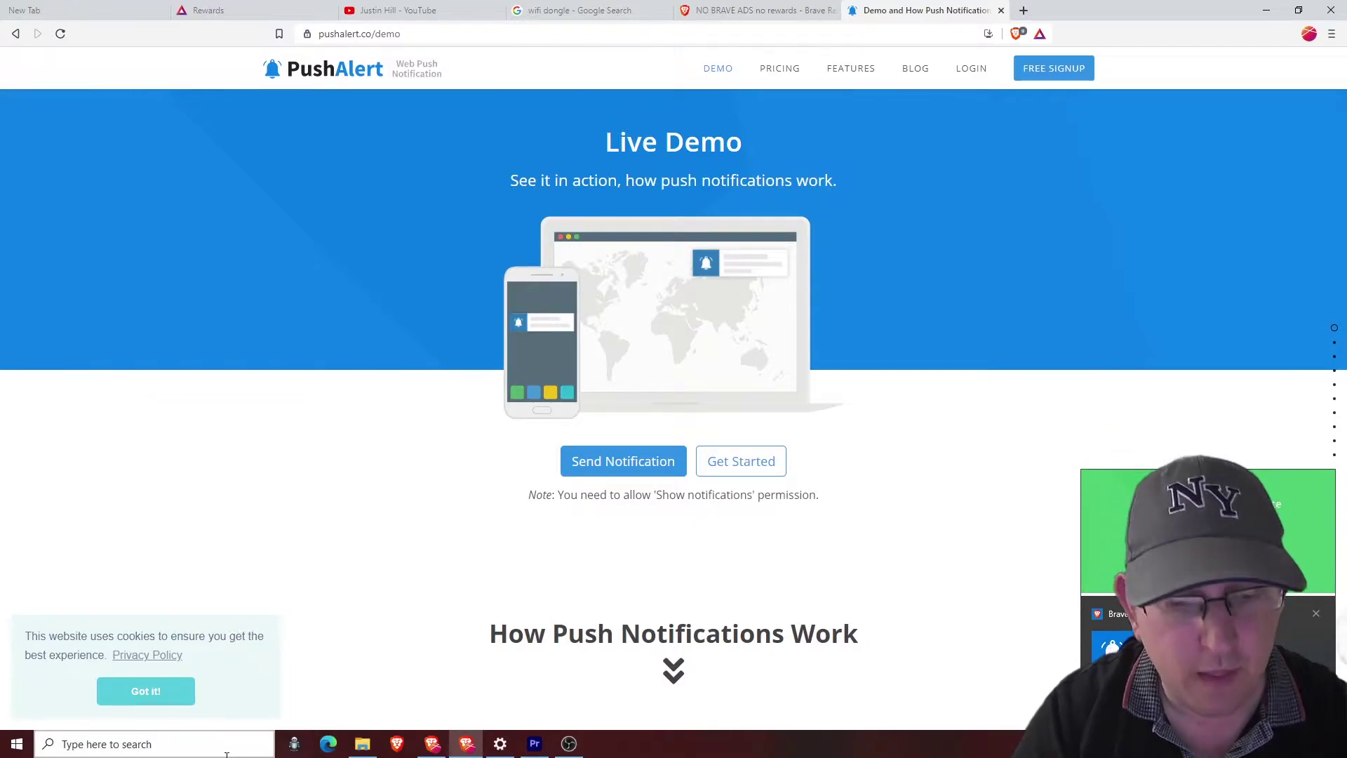
left_click(500, 743)
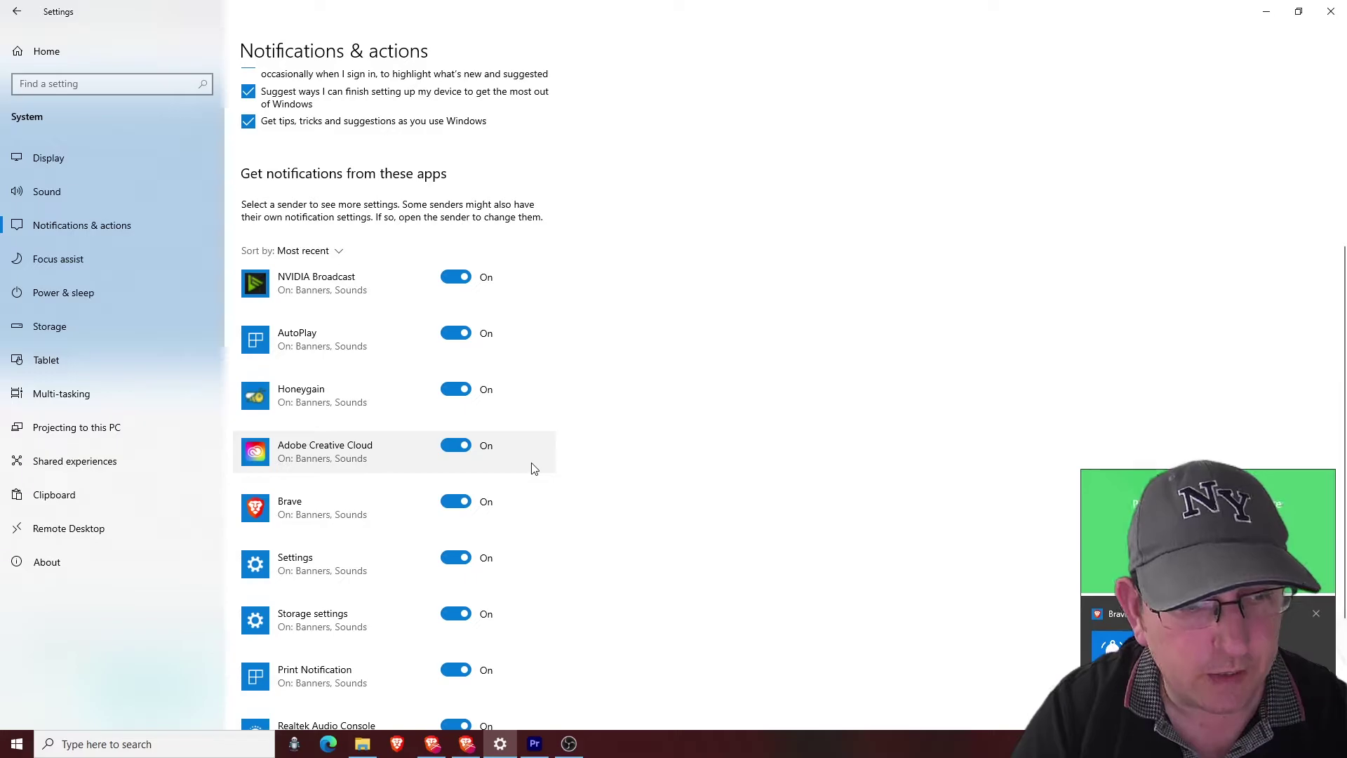
Step: Check Brave's notification toggle, then verify Focus assist is set to Off
scroll(533, 469, "up", 4)
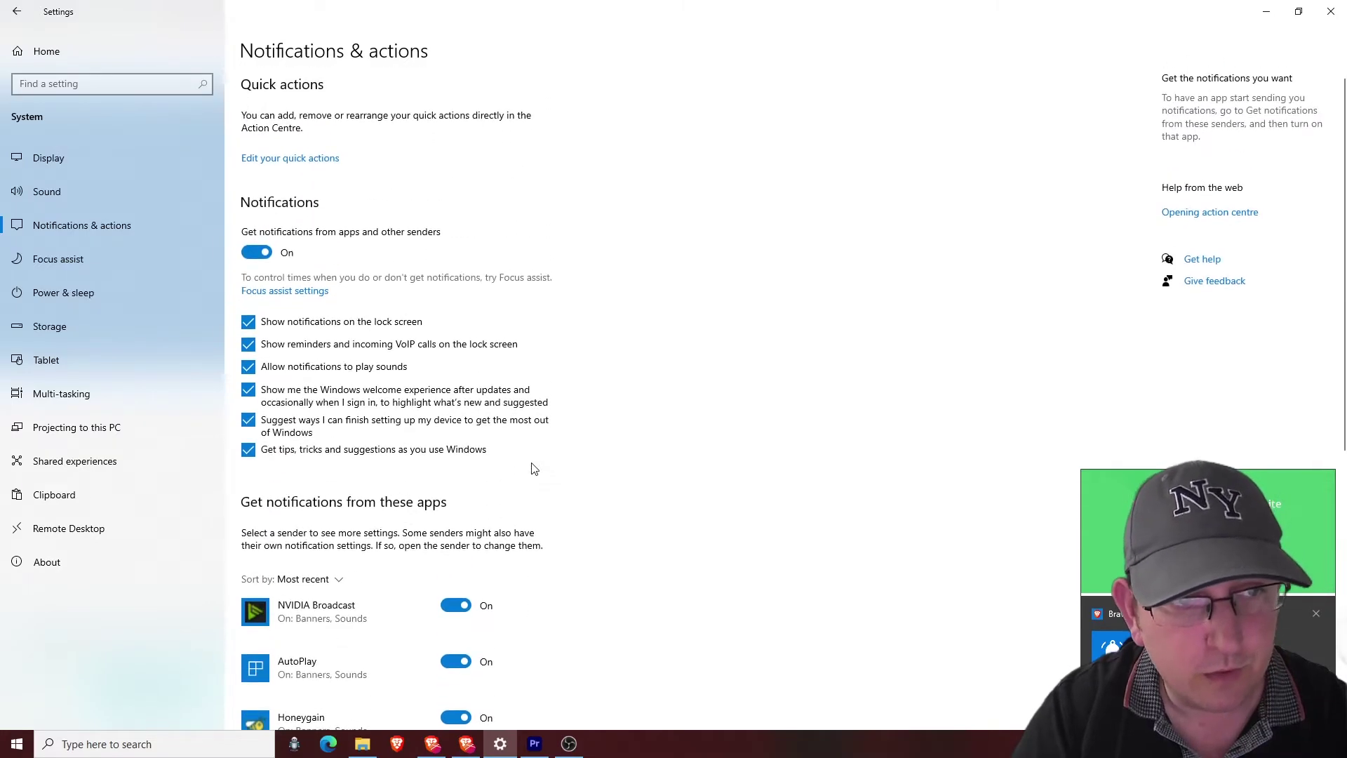
left_click(293, 292)
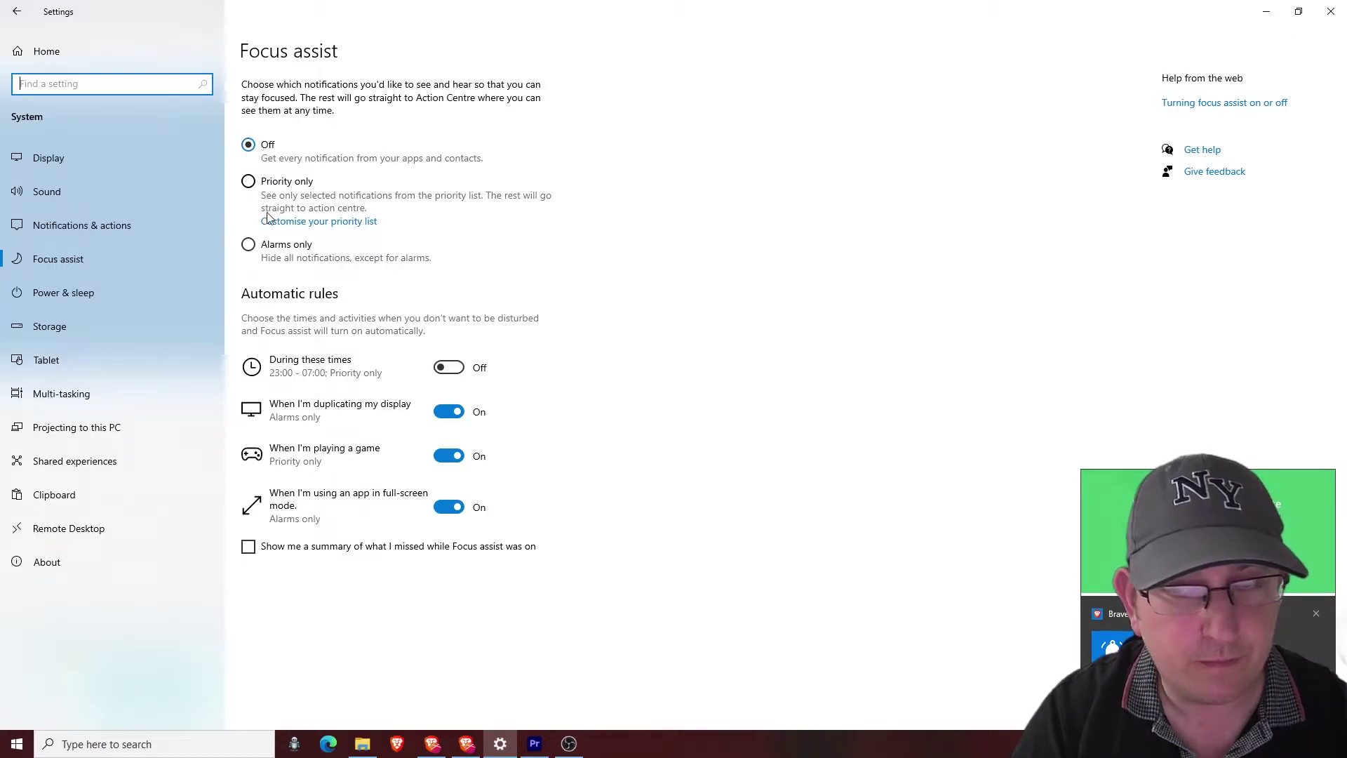
Step: Close Windows Settings to return to Brave's PushAlert demo page
left_click(1330, 12)
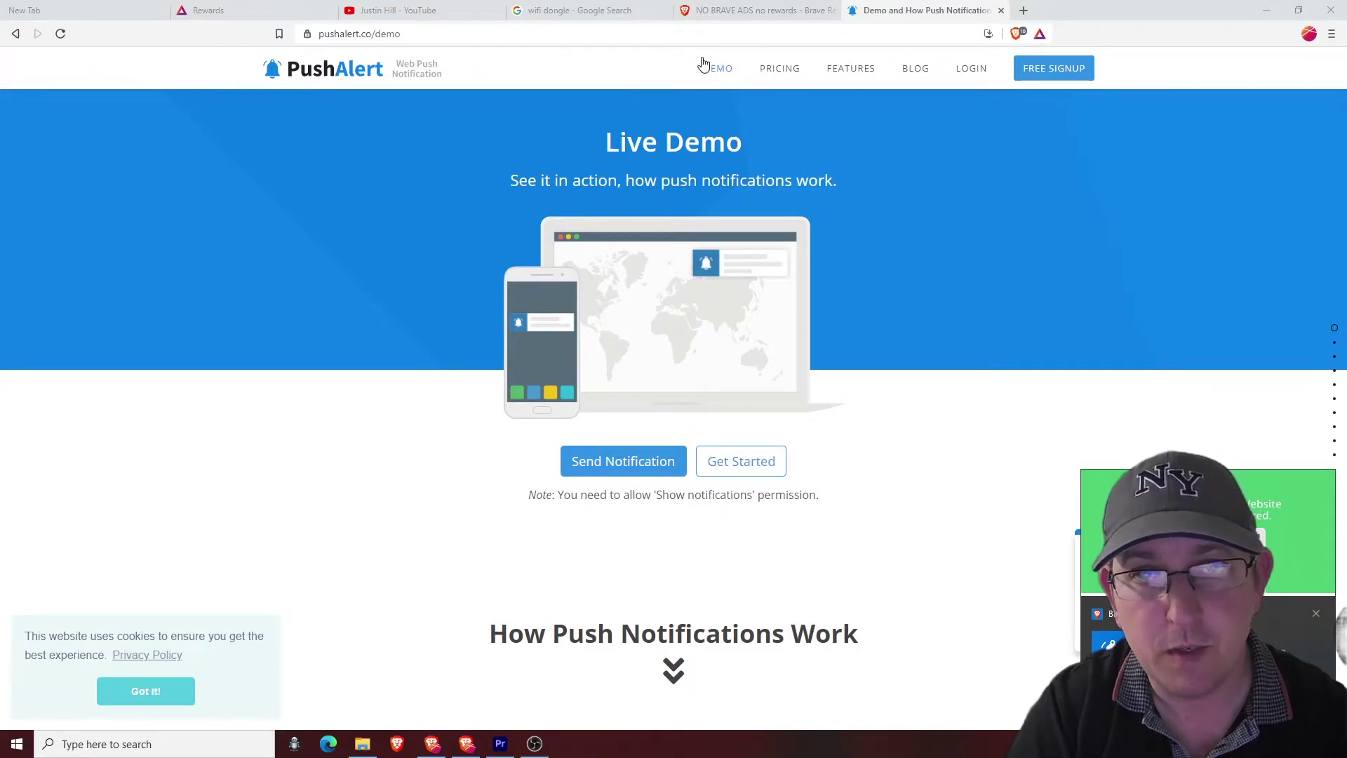
Step: From the NO BRAVE ADS thread, go back to Brave-Ads Support and open 'I don't get push notification ads'
left_click(747, 13)
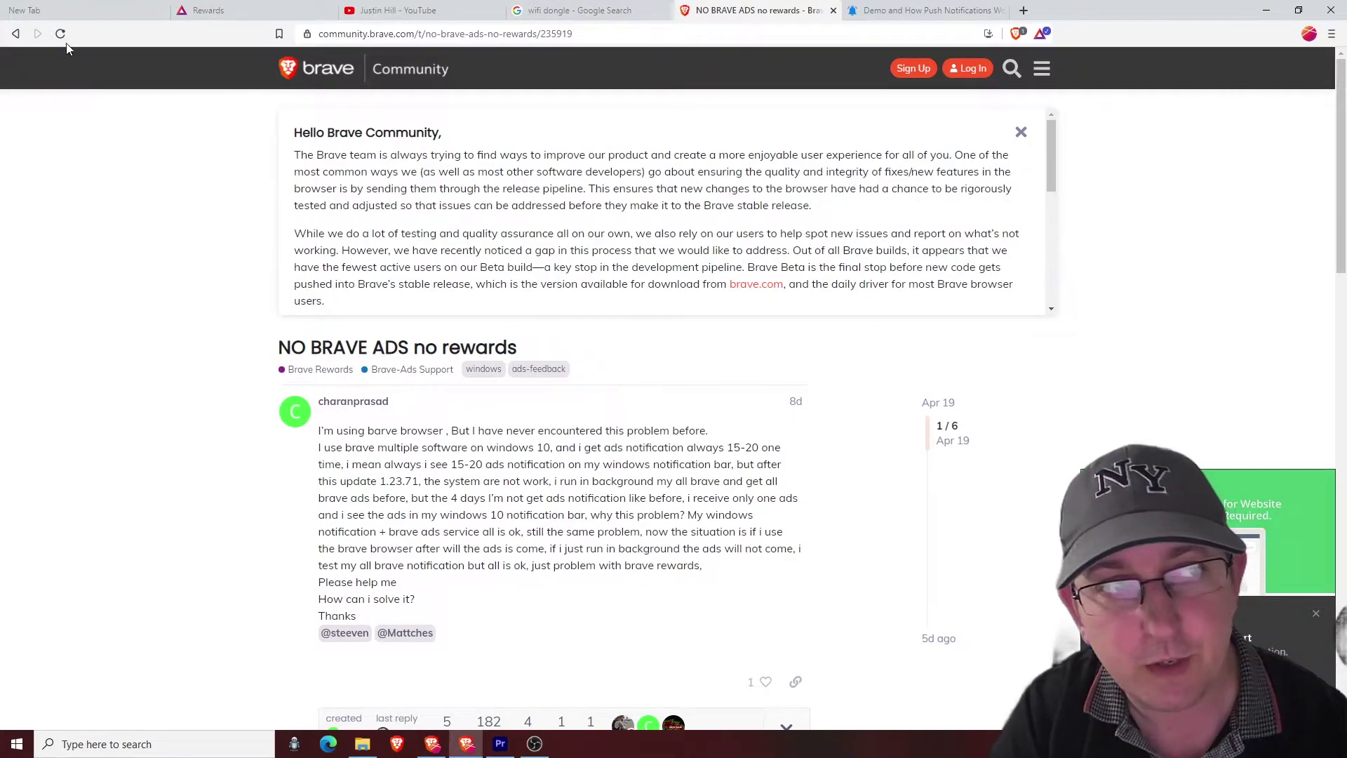
left_click(15, 33)
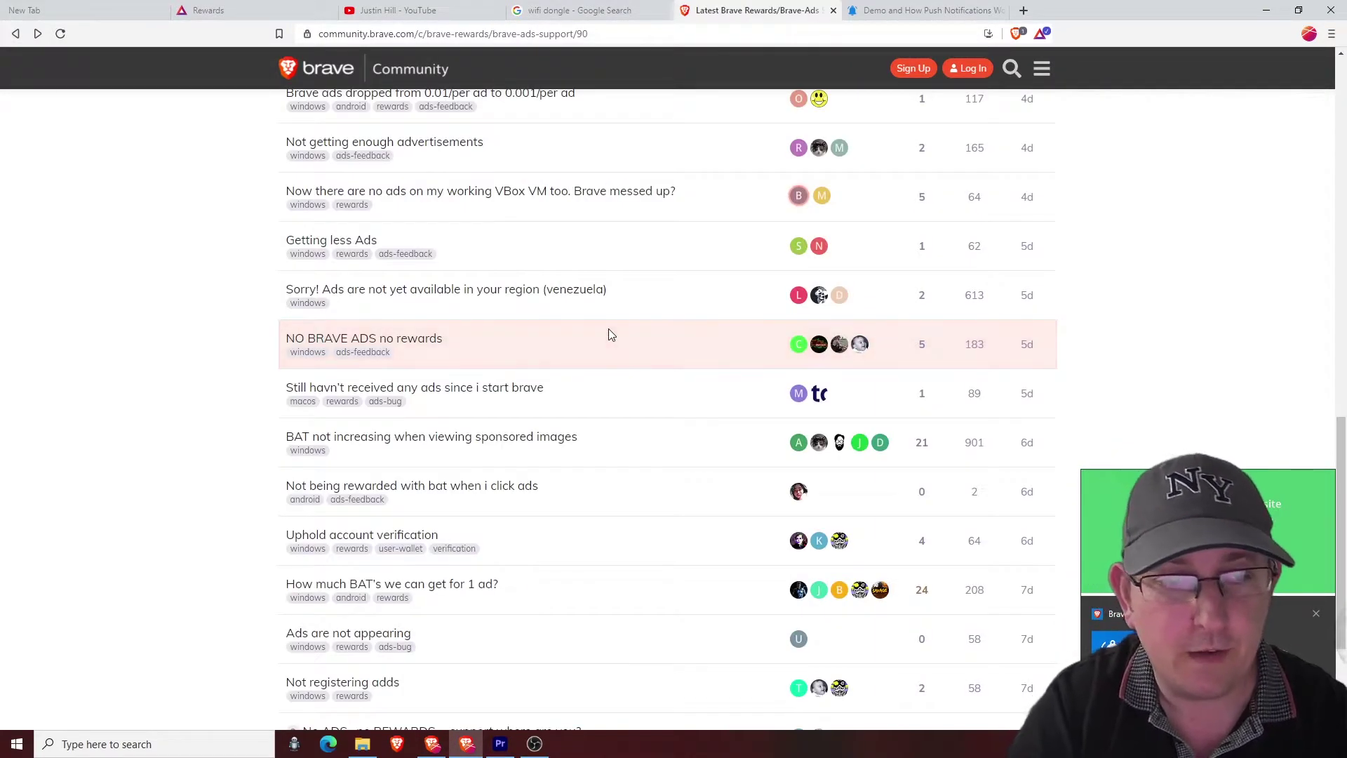
scroll(572, 318, "down", 3)
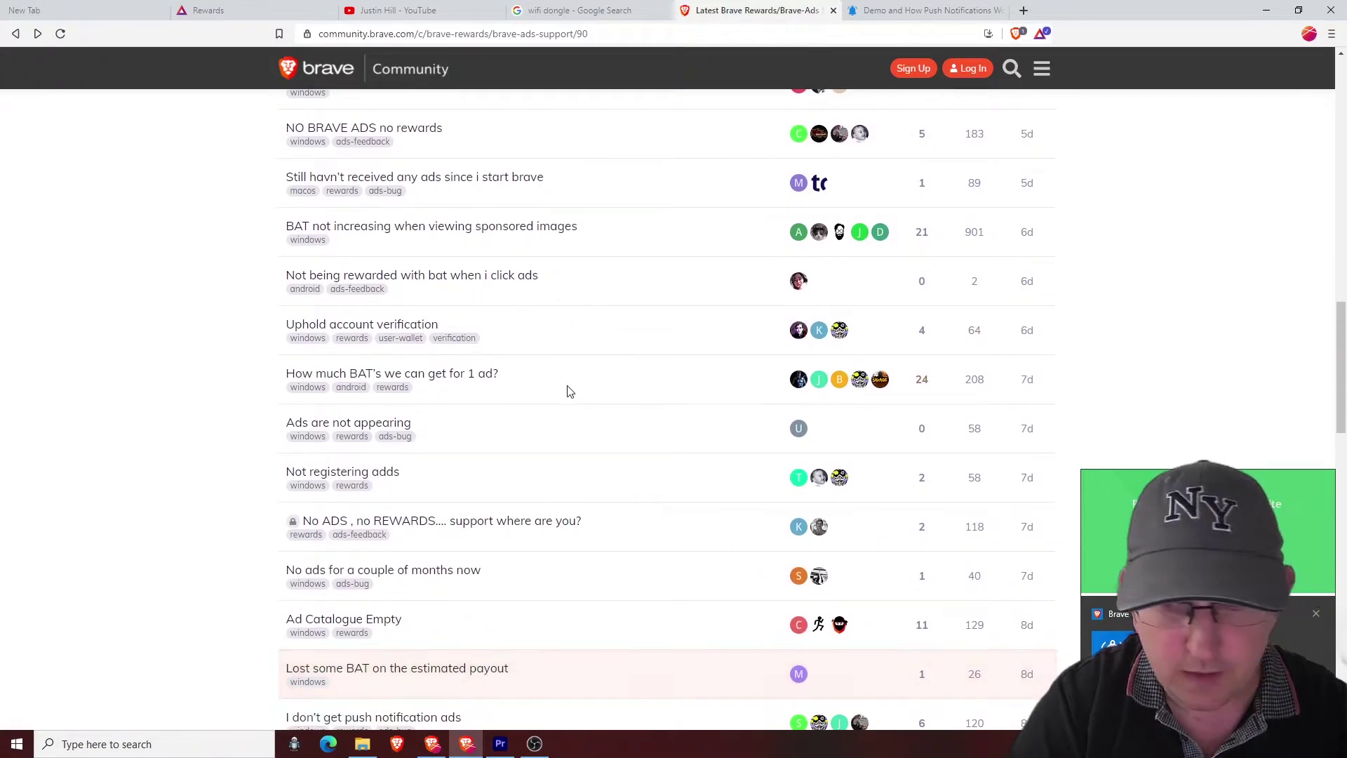
scroll(502, 393, "down", 3)
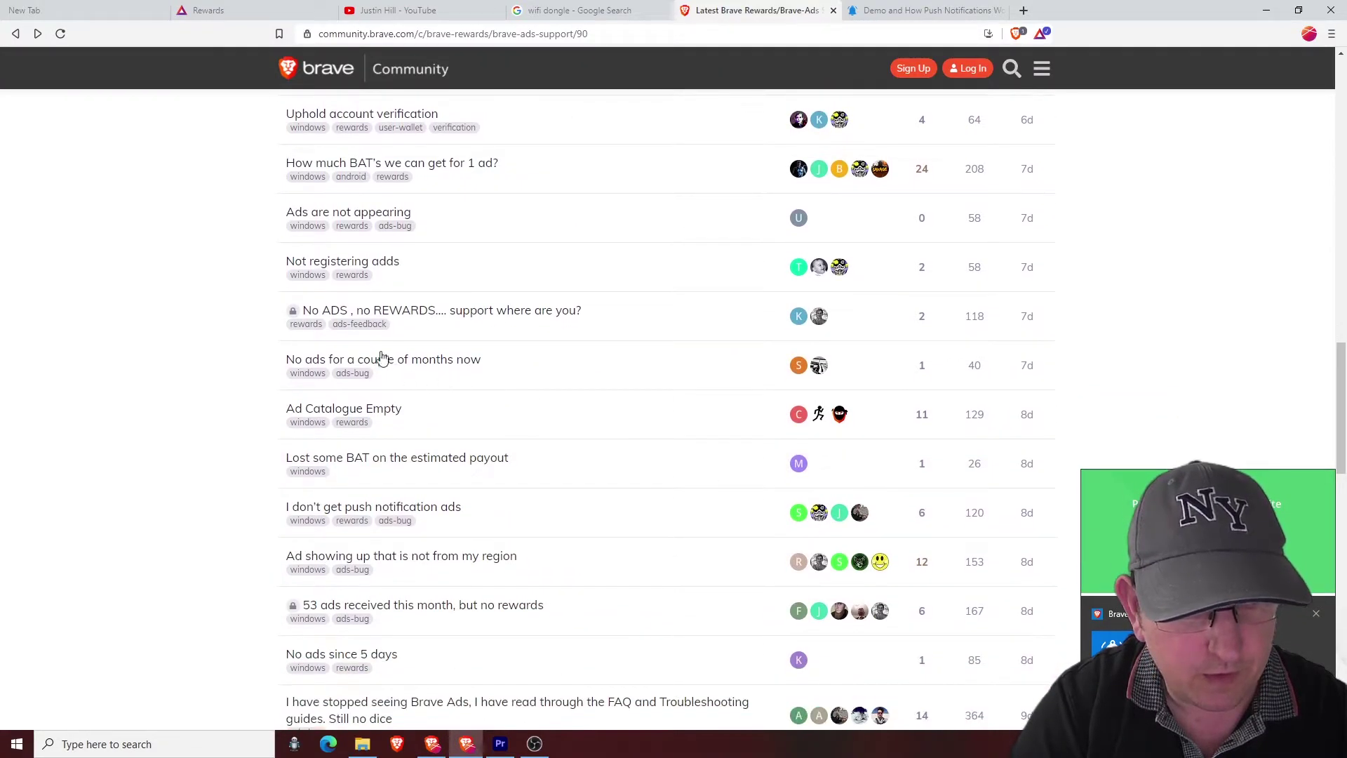
scroll(444, 399, "down", 3)
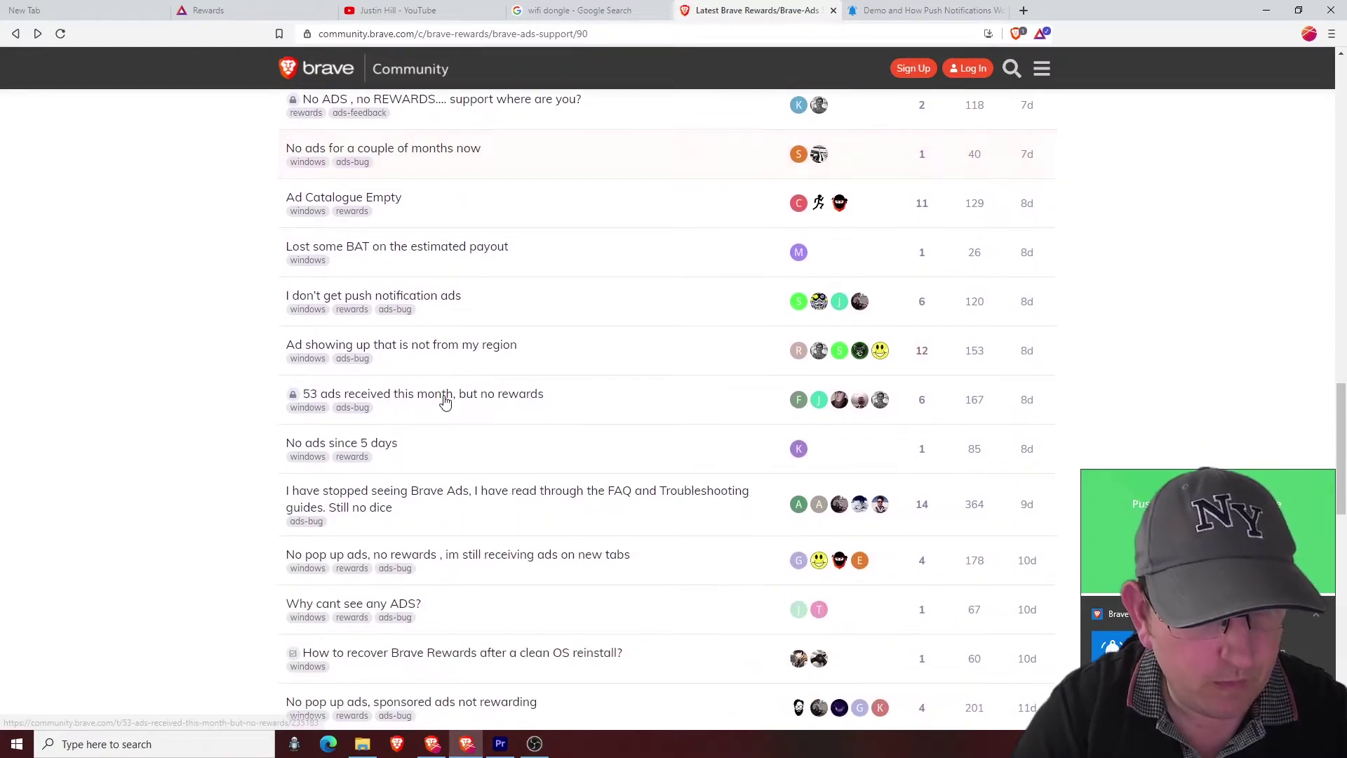
left_click(398, 301)
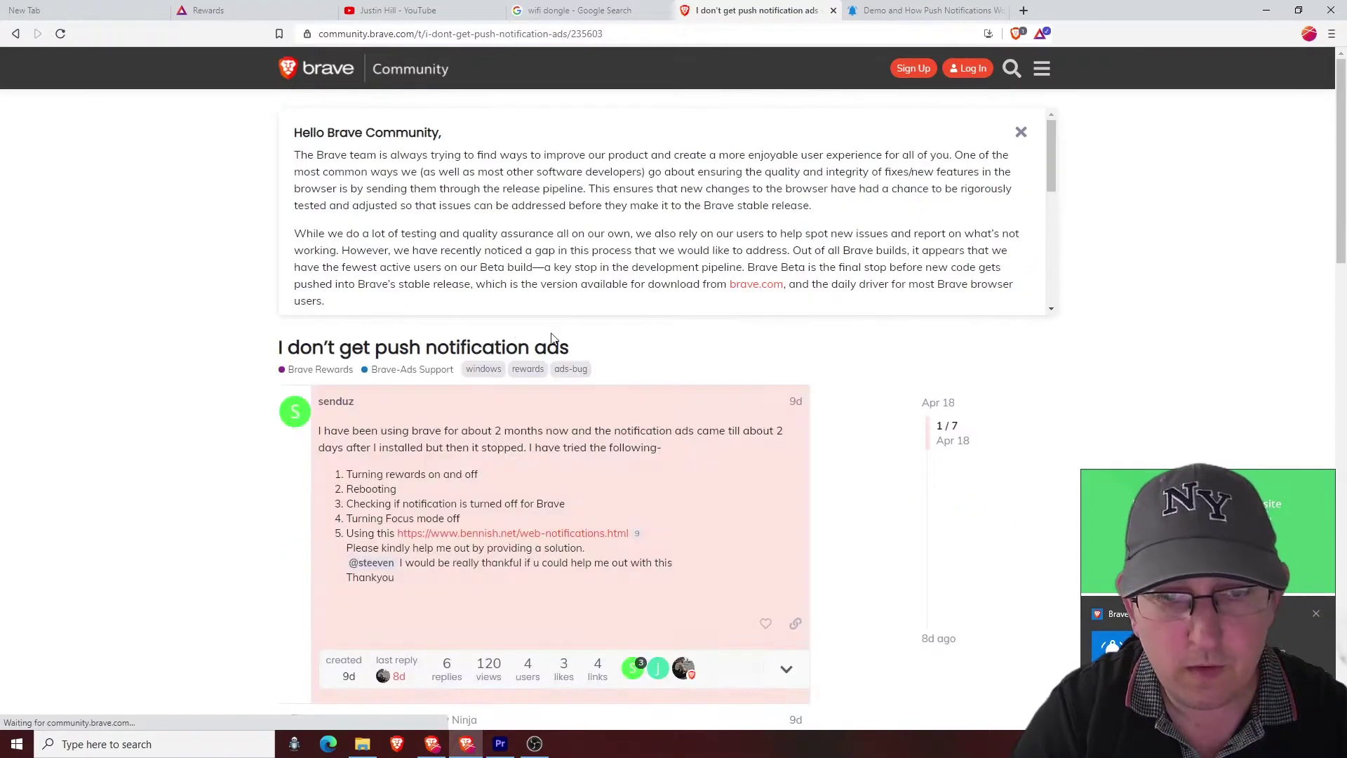
scroll(523, 419, "down", 3)
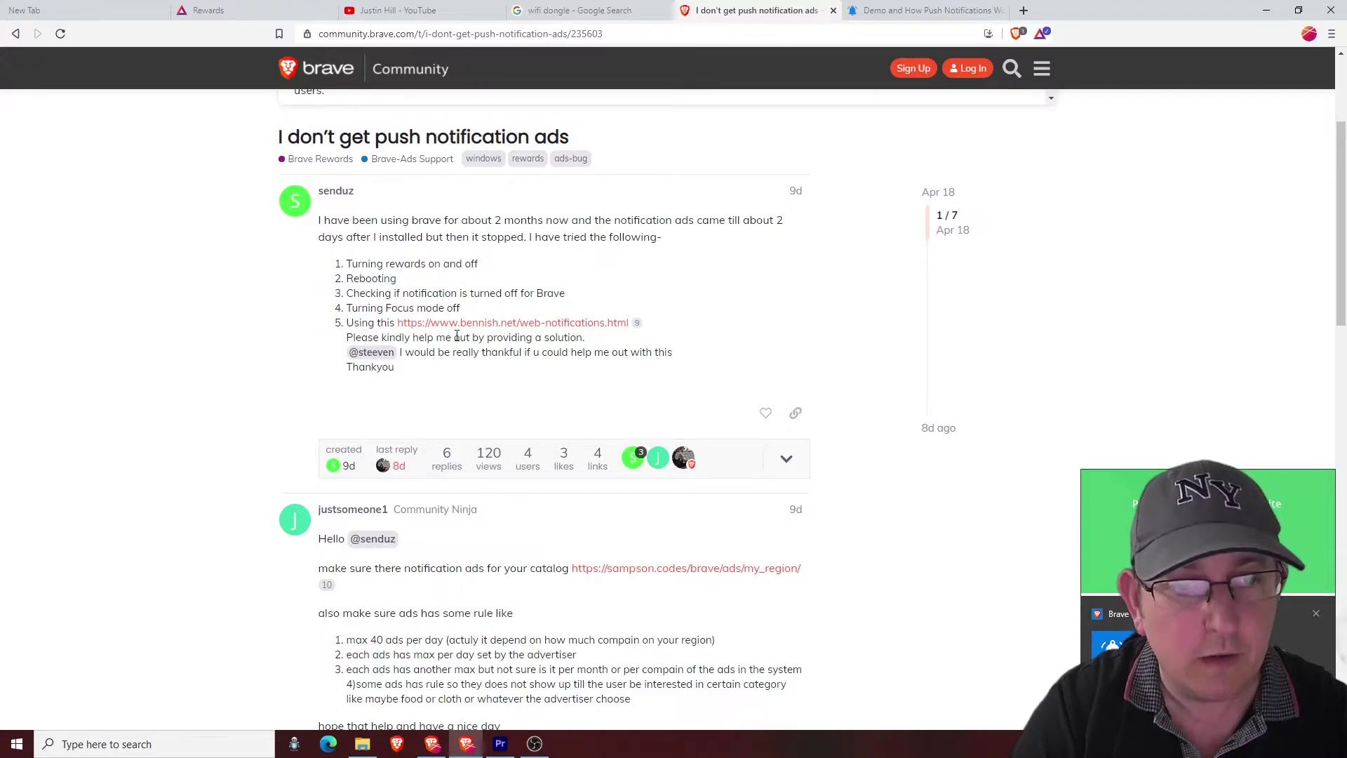
Step: Open the bennish.net notifications test in a new tab, grant permission, and show Notification #1
right_click(543, 328)
left_click(582, 336)
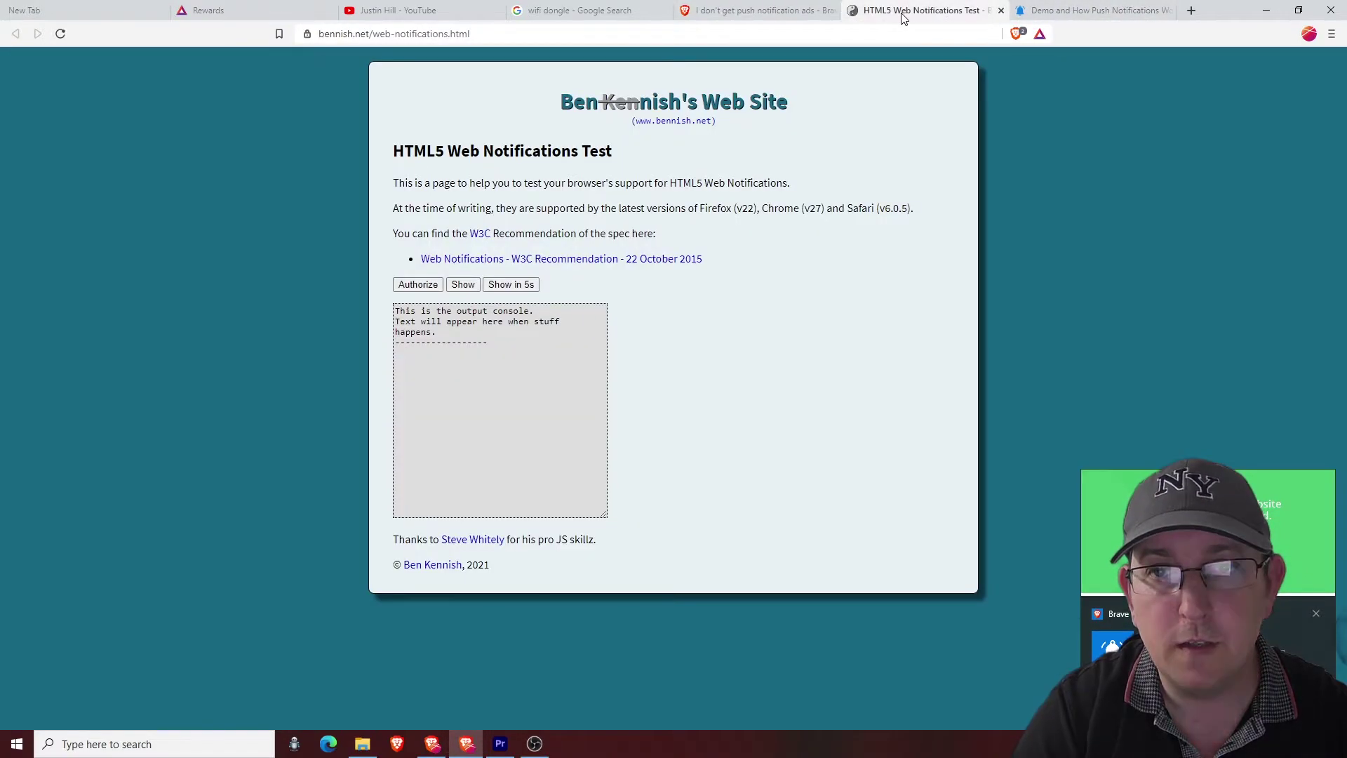
left_click(926, 11)
left_click(419, 286)
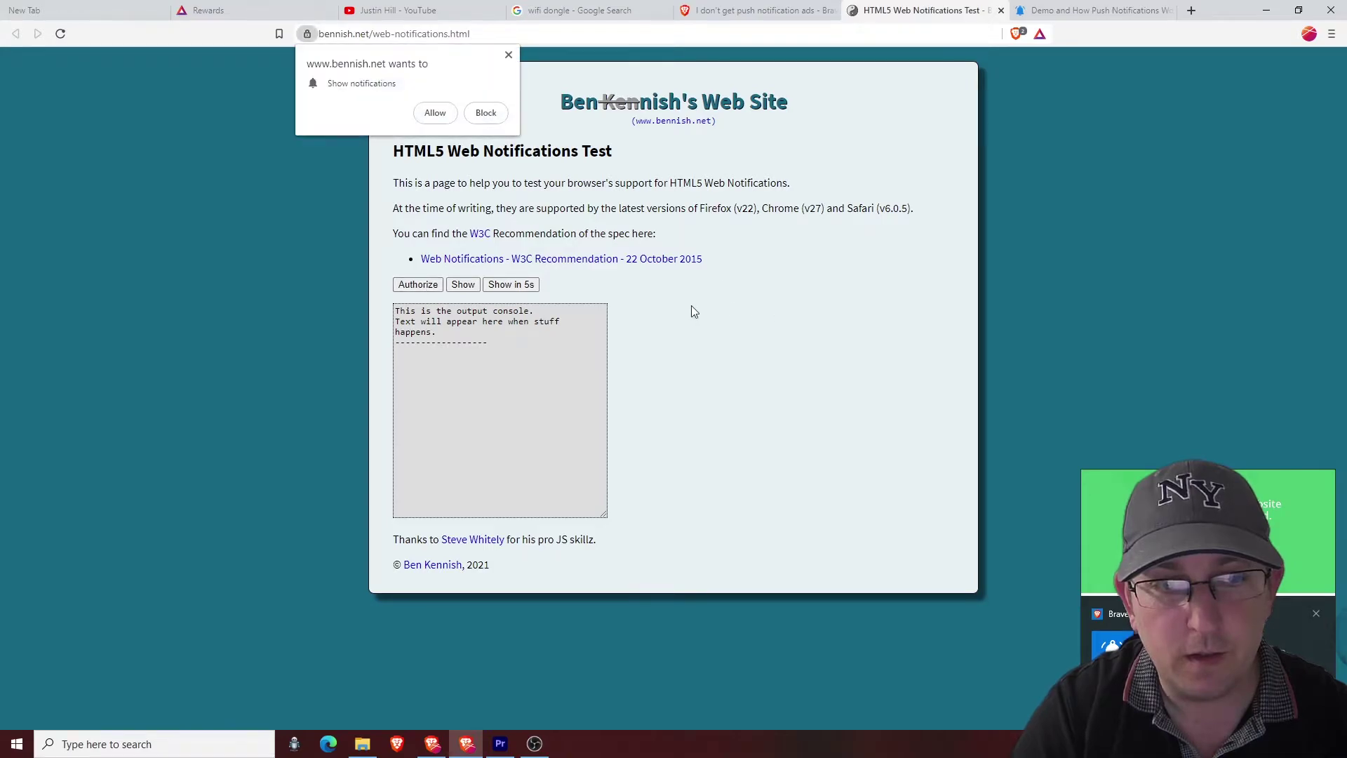
left_click(436, 111)
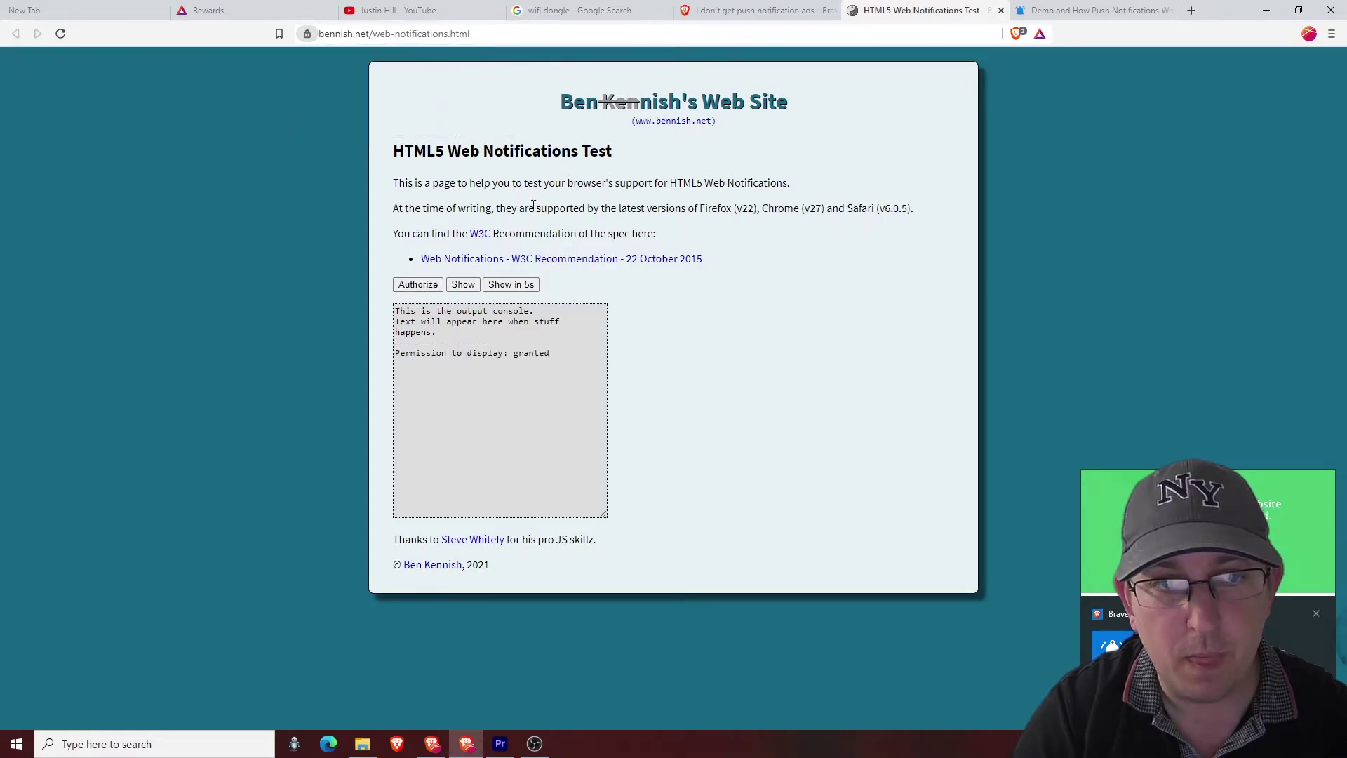
left_click(464, 289)
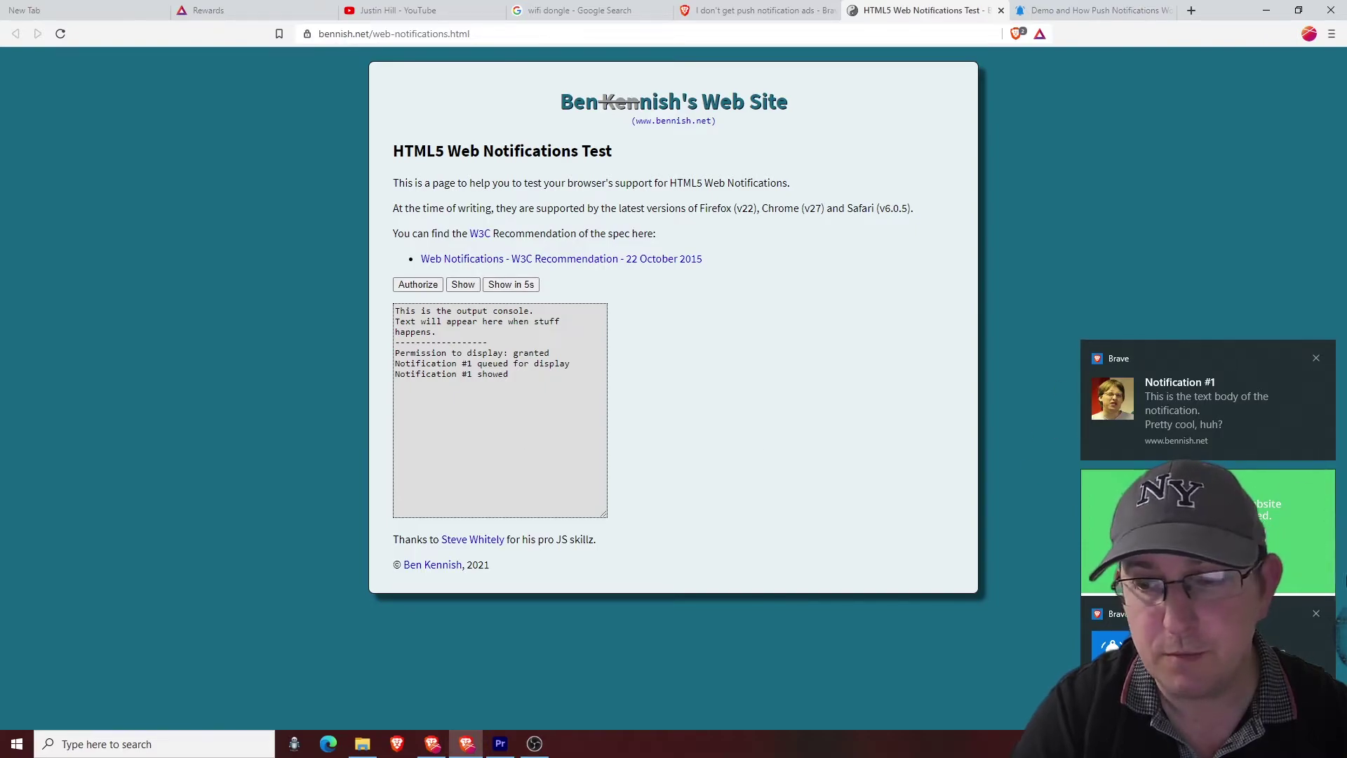
left_click(736, 13)
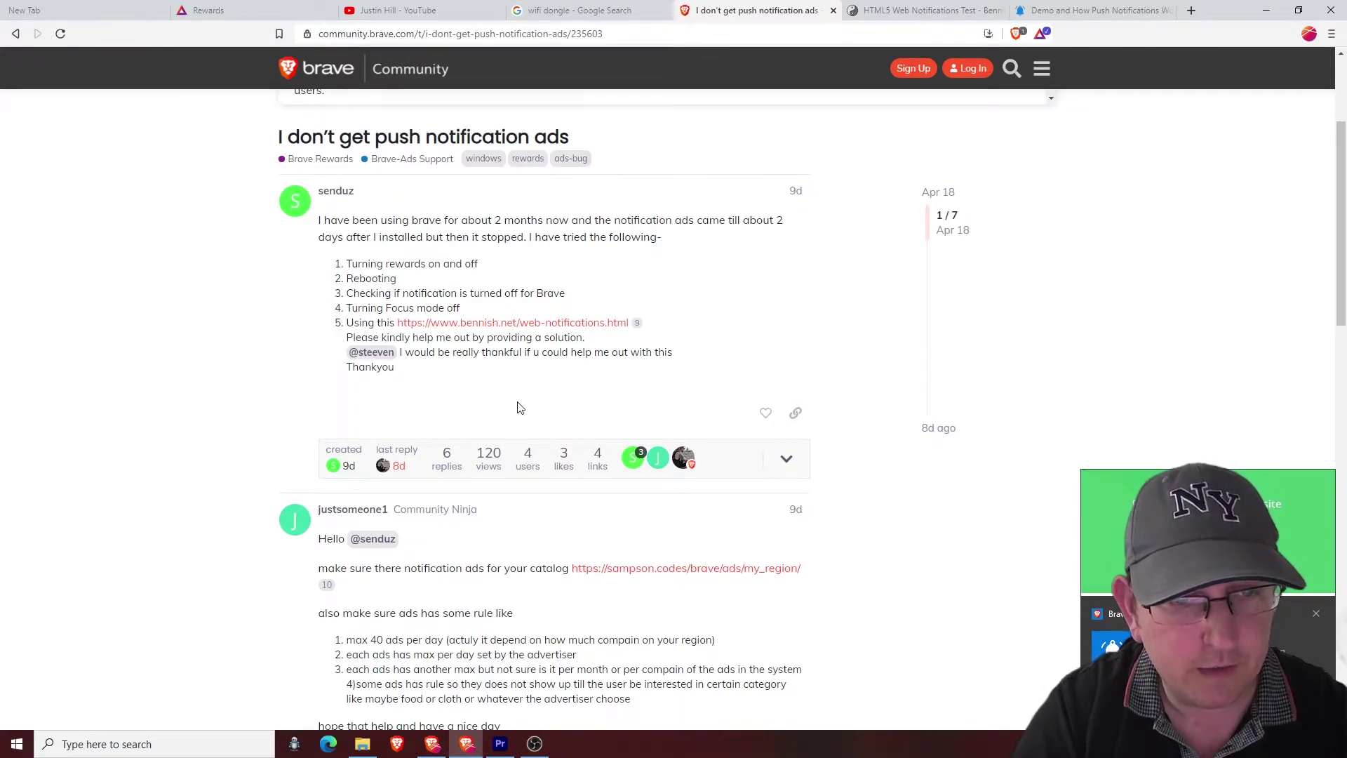
Step: Open the sampson.codes Brave Ads Catalog Viewer link in a new tab
scroll(517, 404, "down", 3)
scroll(517, 405, "down", 2)
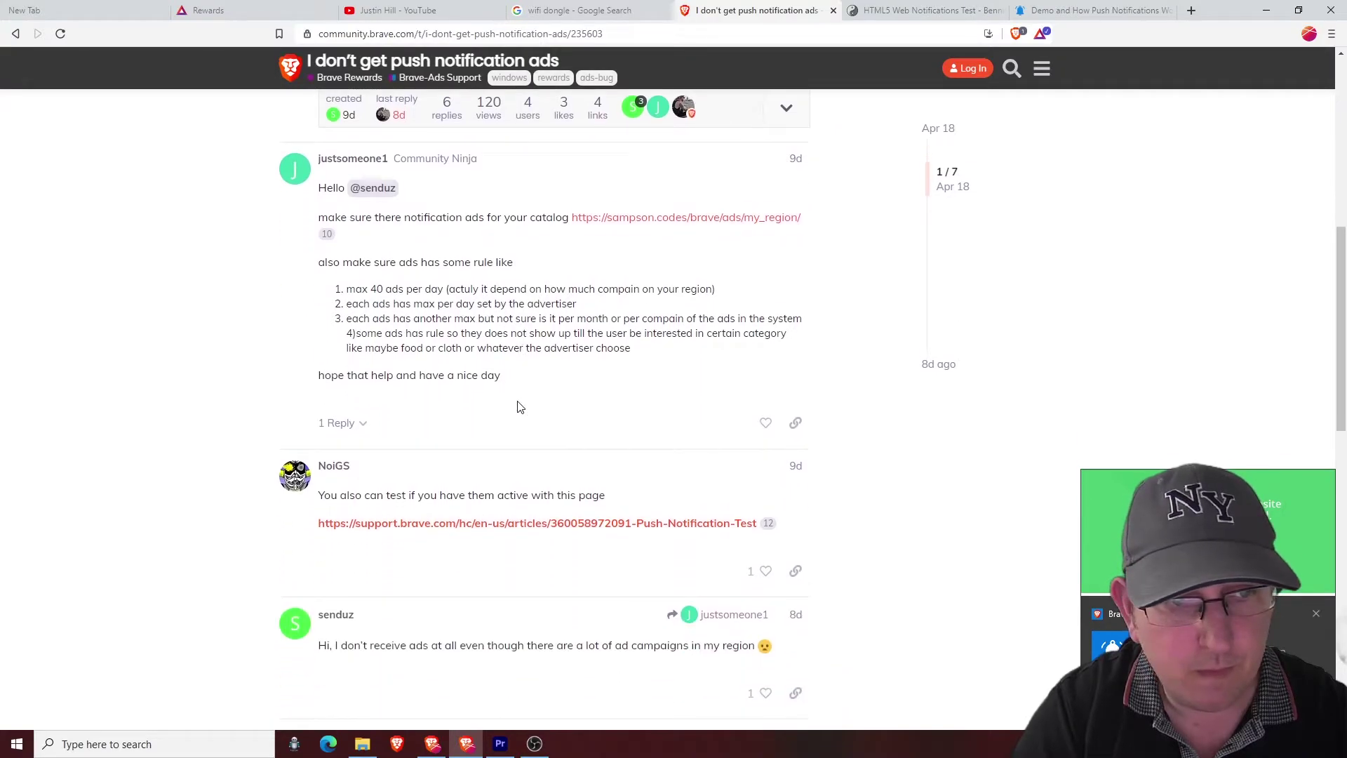
right_click(646, 222)
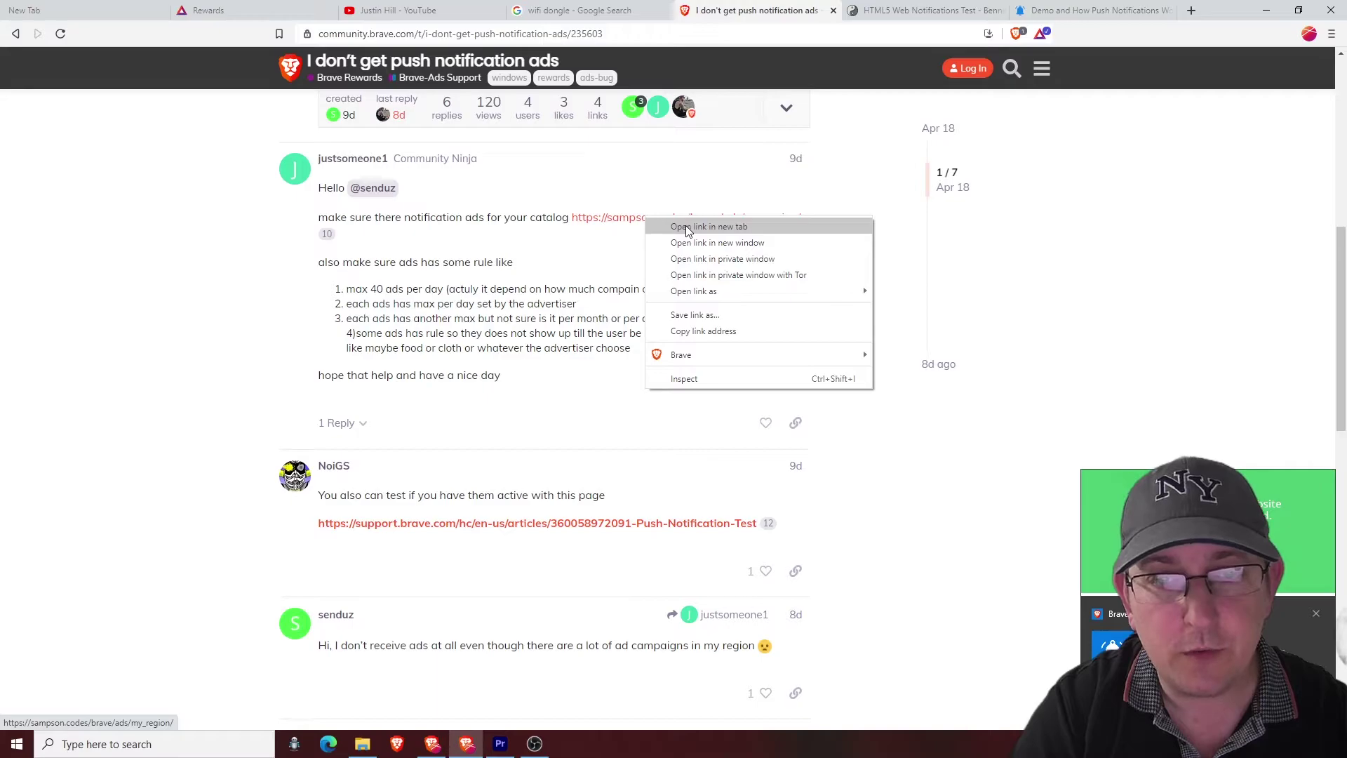
left_click(708, 226)
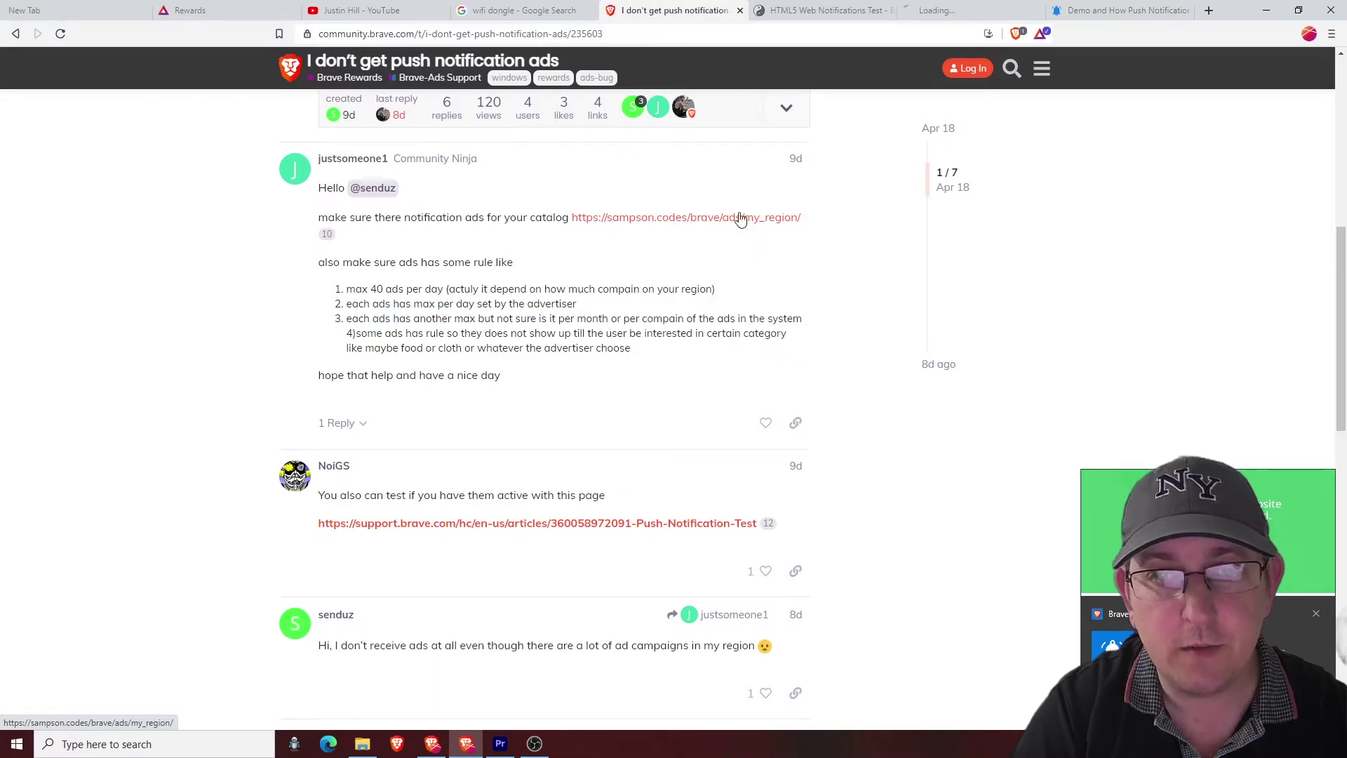
left_click(952, 12)
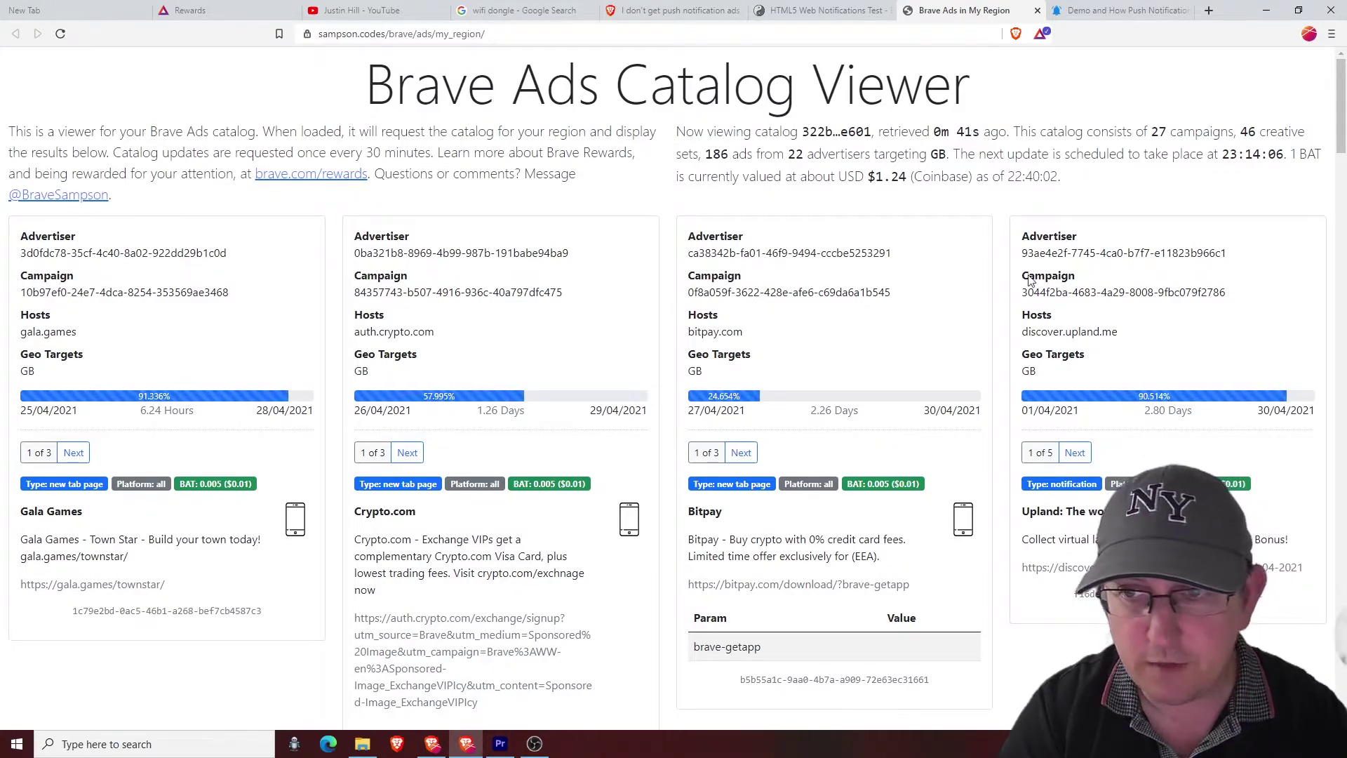
Step: Review the ad cards for the 27 GB campaigns in the catalog
scroll(835, 372, "down", 10)
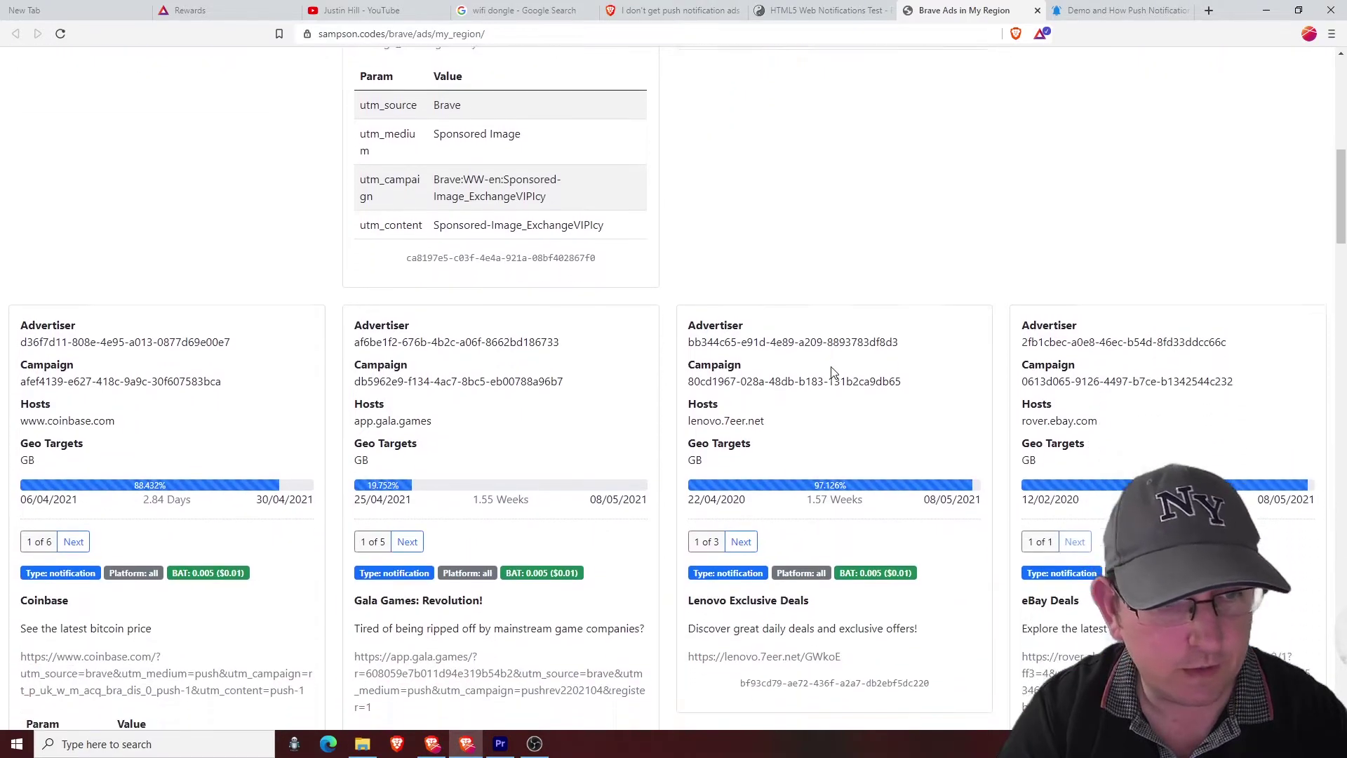
scroll(833, 371, "down", 2)
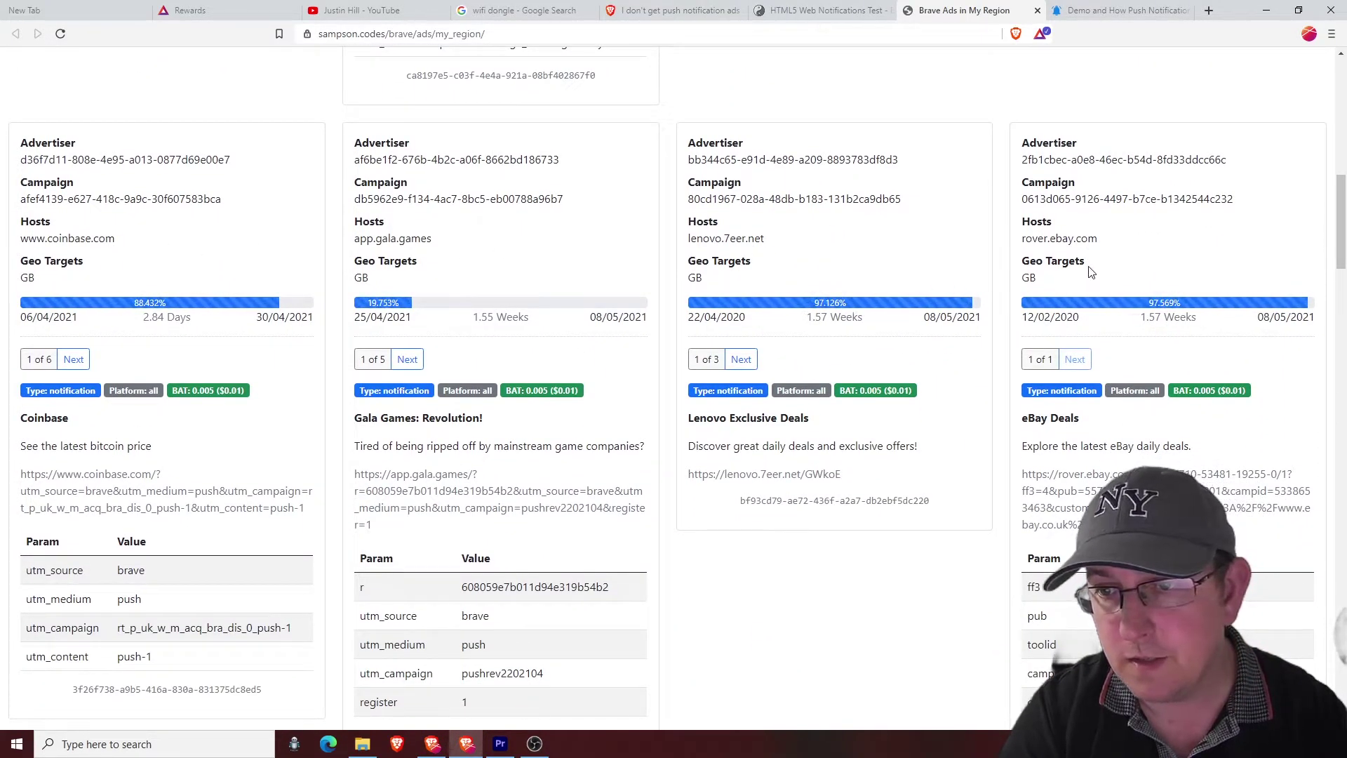
scroll(1093, 263, "down", 6)
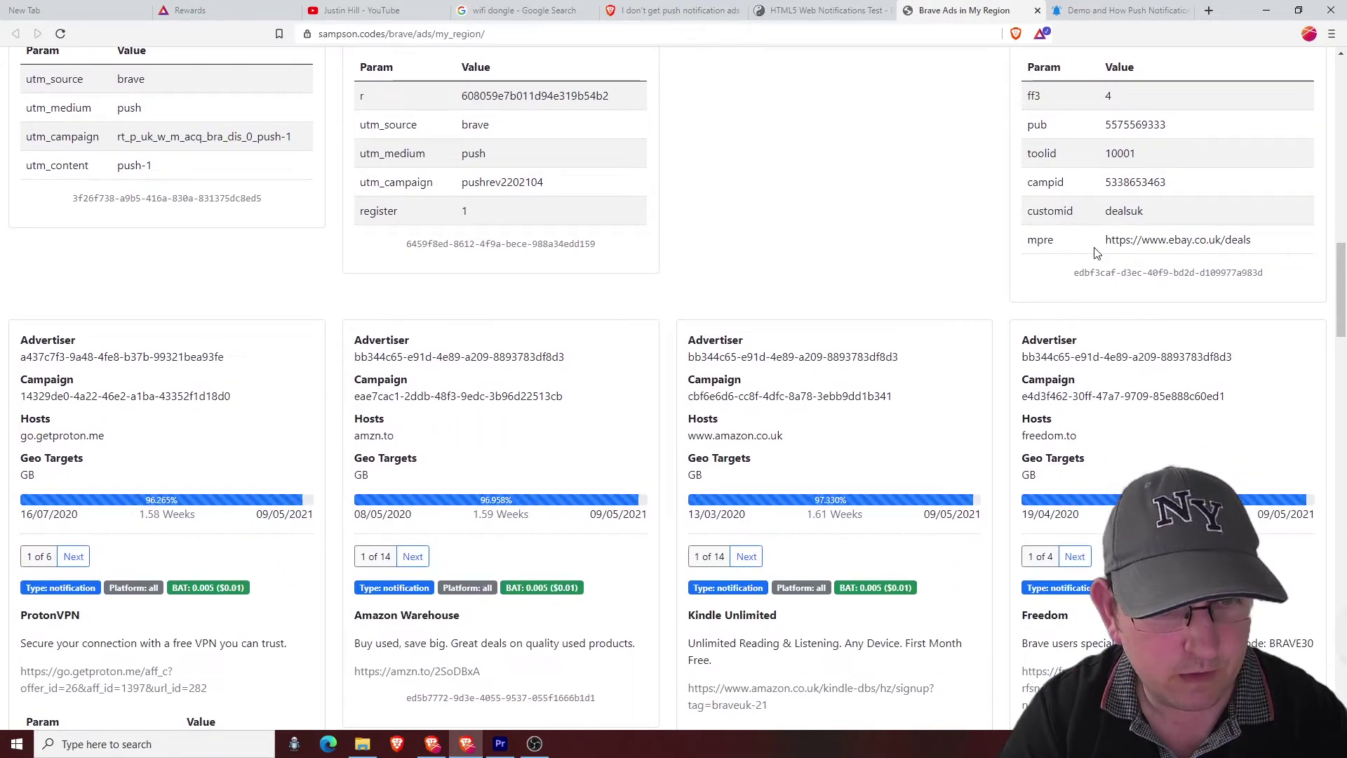
scroll(1097, 253, "down", 3)
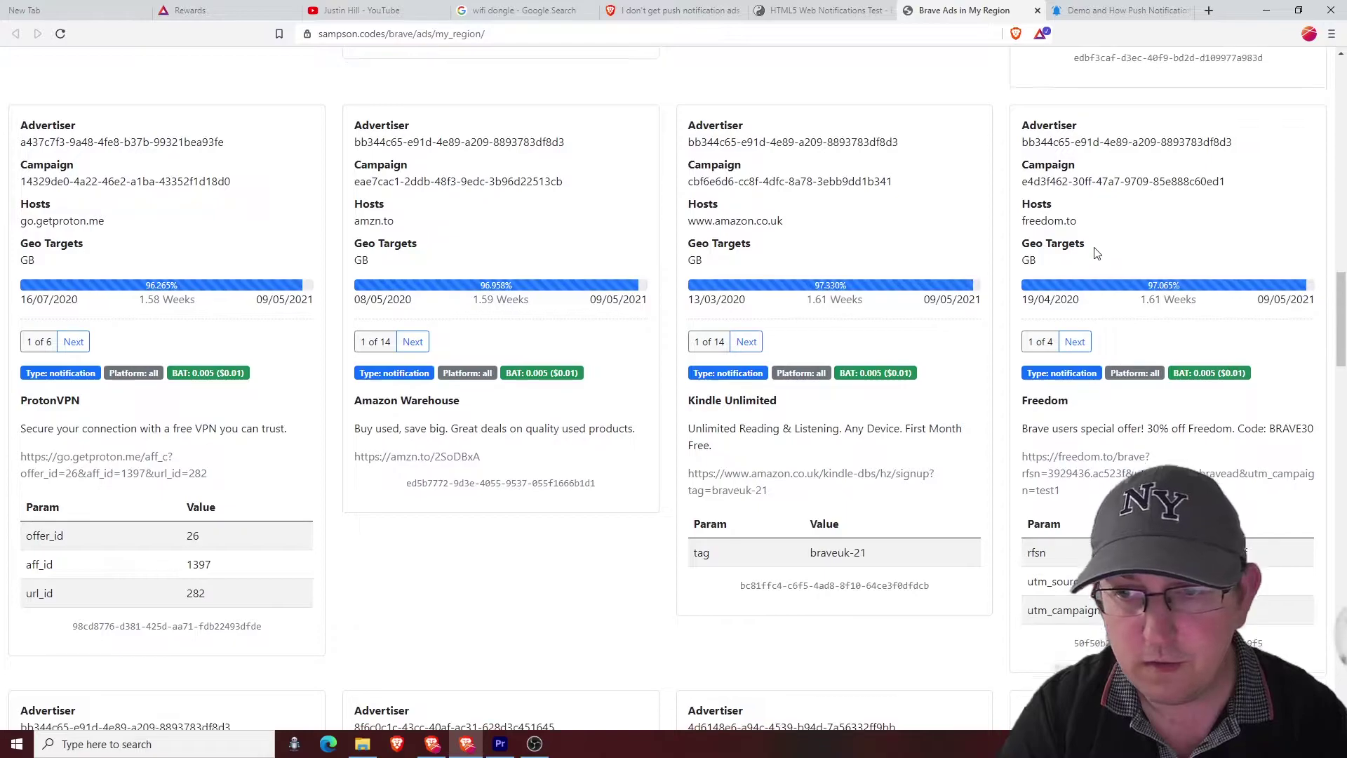
scroll(1096, 253, "down", 10)
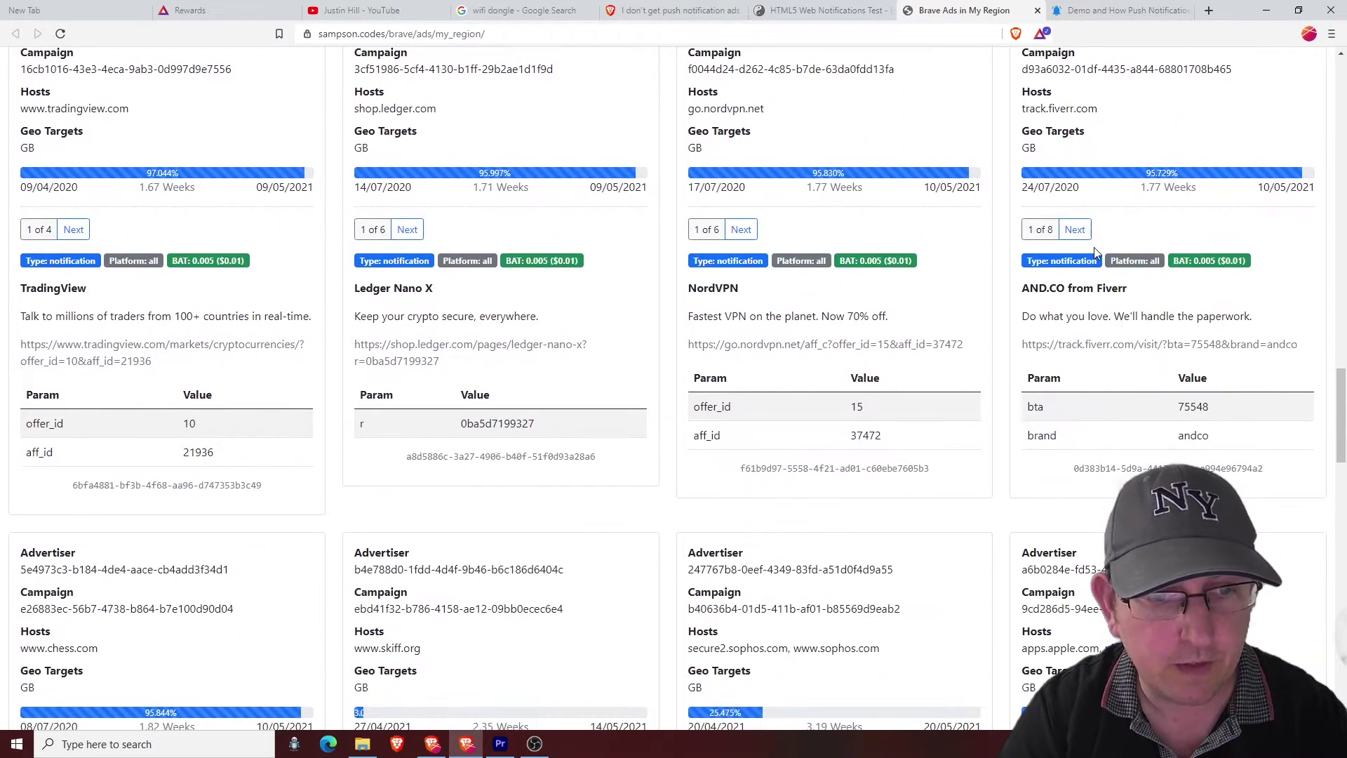
scroll(1094, 251, "down", 8)
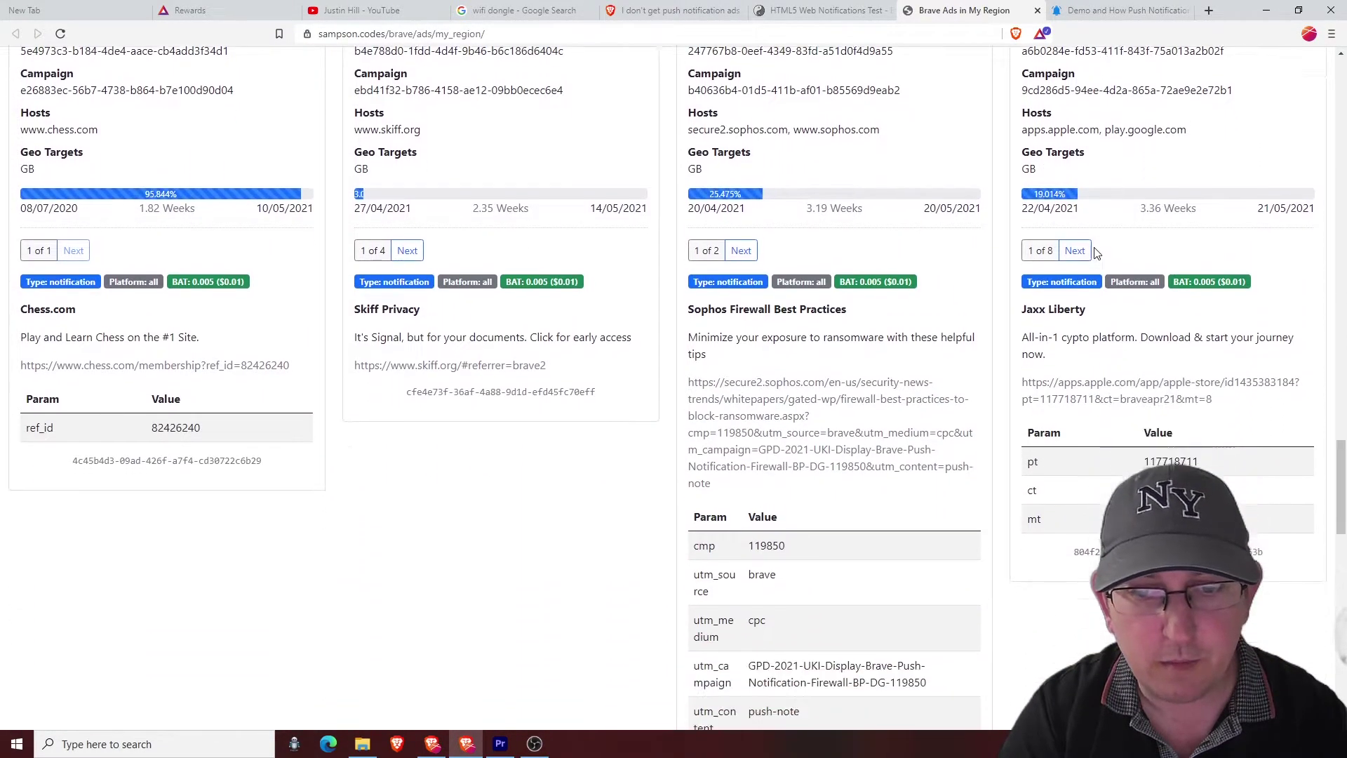
scroll(1096, 253, "down", 1)
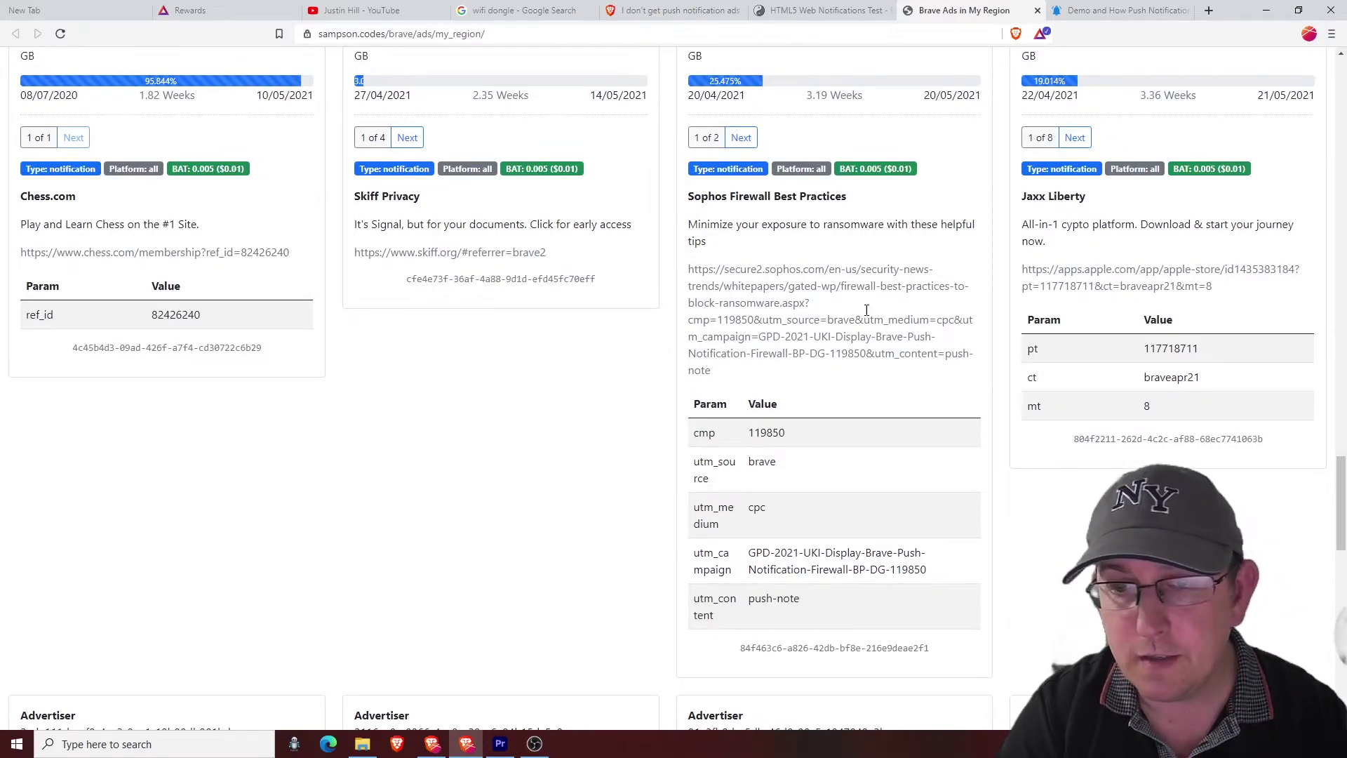
scroll(868, 313, "down", 12)
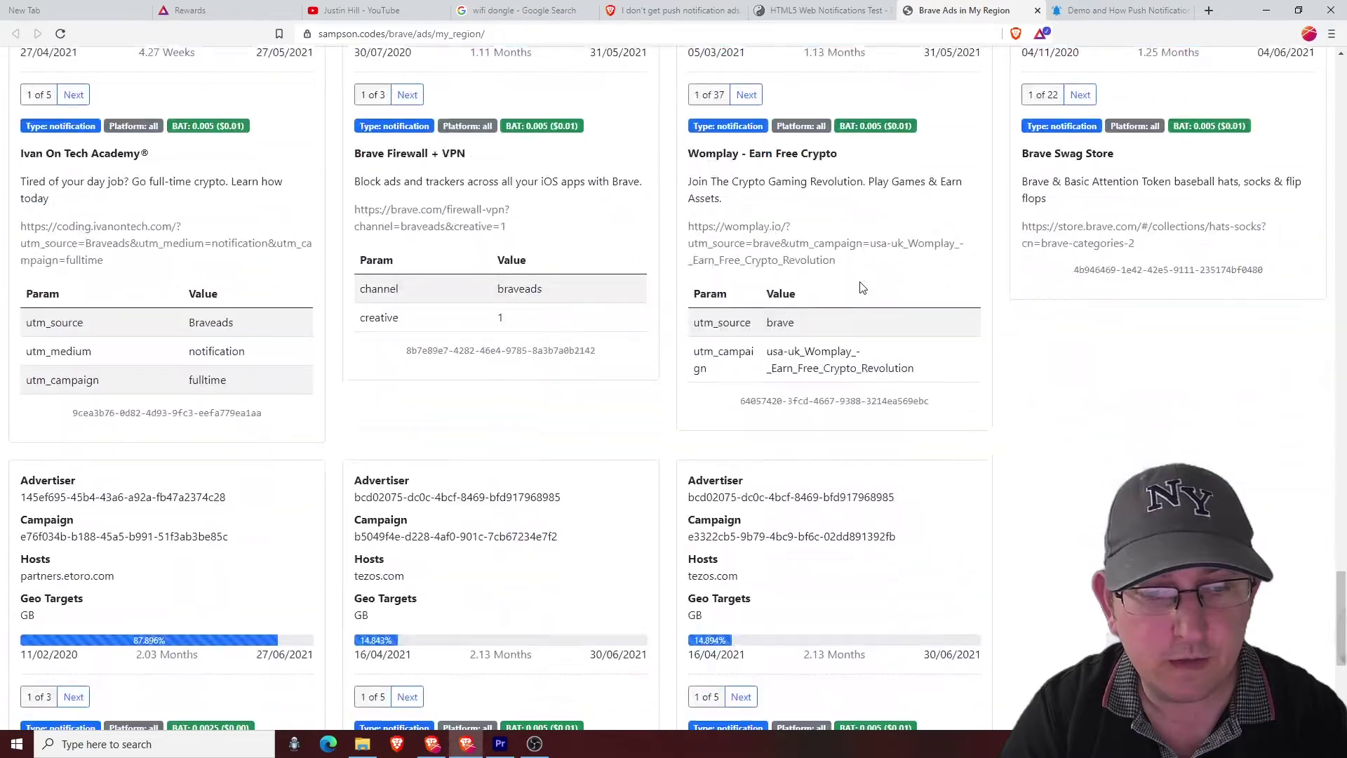
scroll(862, 287, "down", 5)
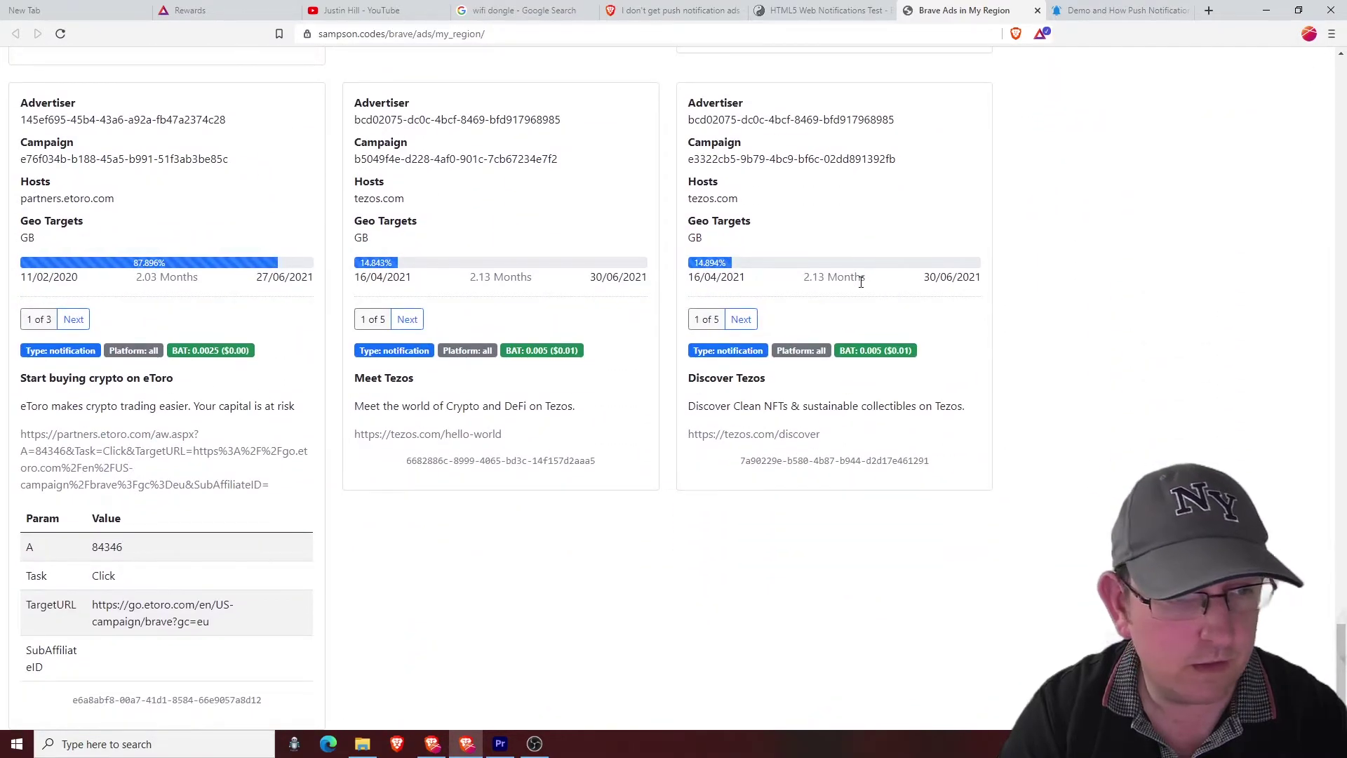
scroll(862, 284, "up", 20)
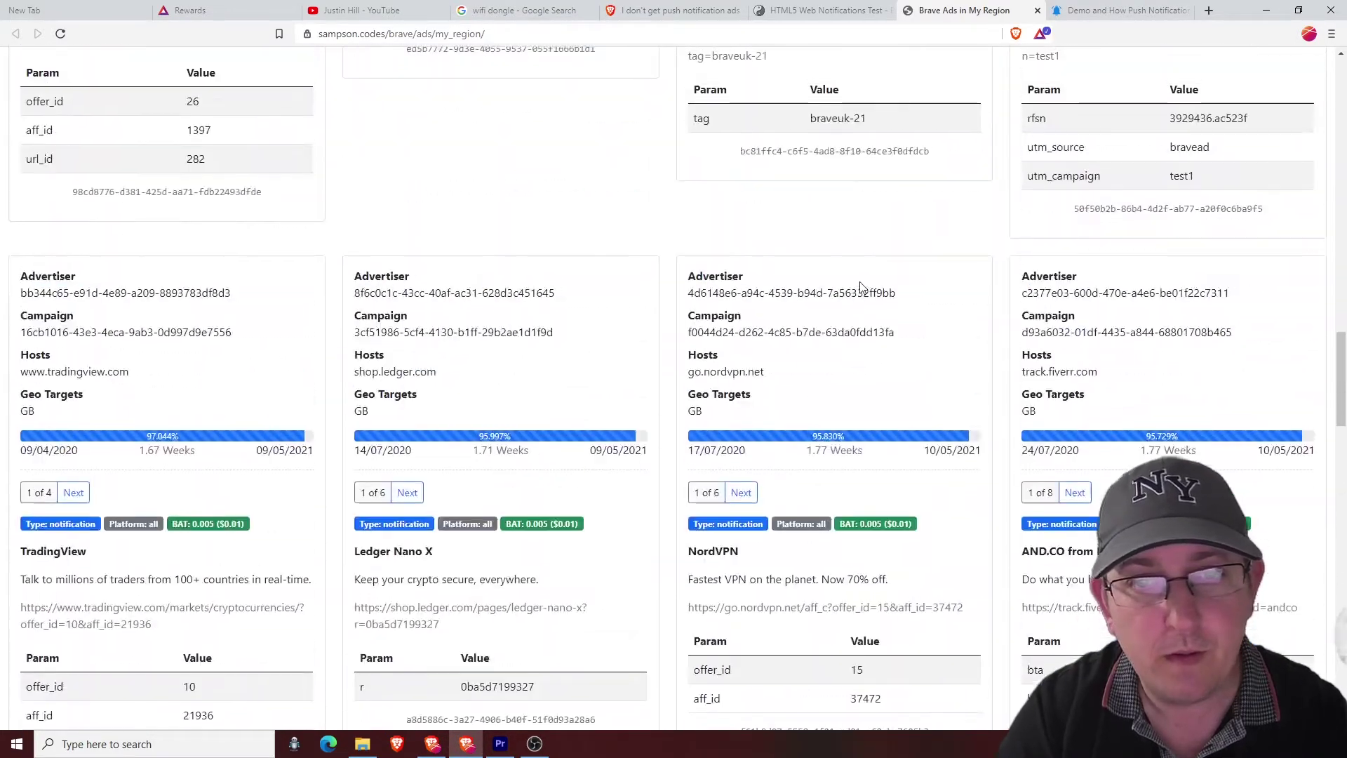
scroll(862, 284, "up", 20)
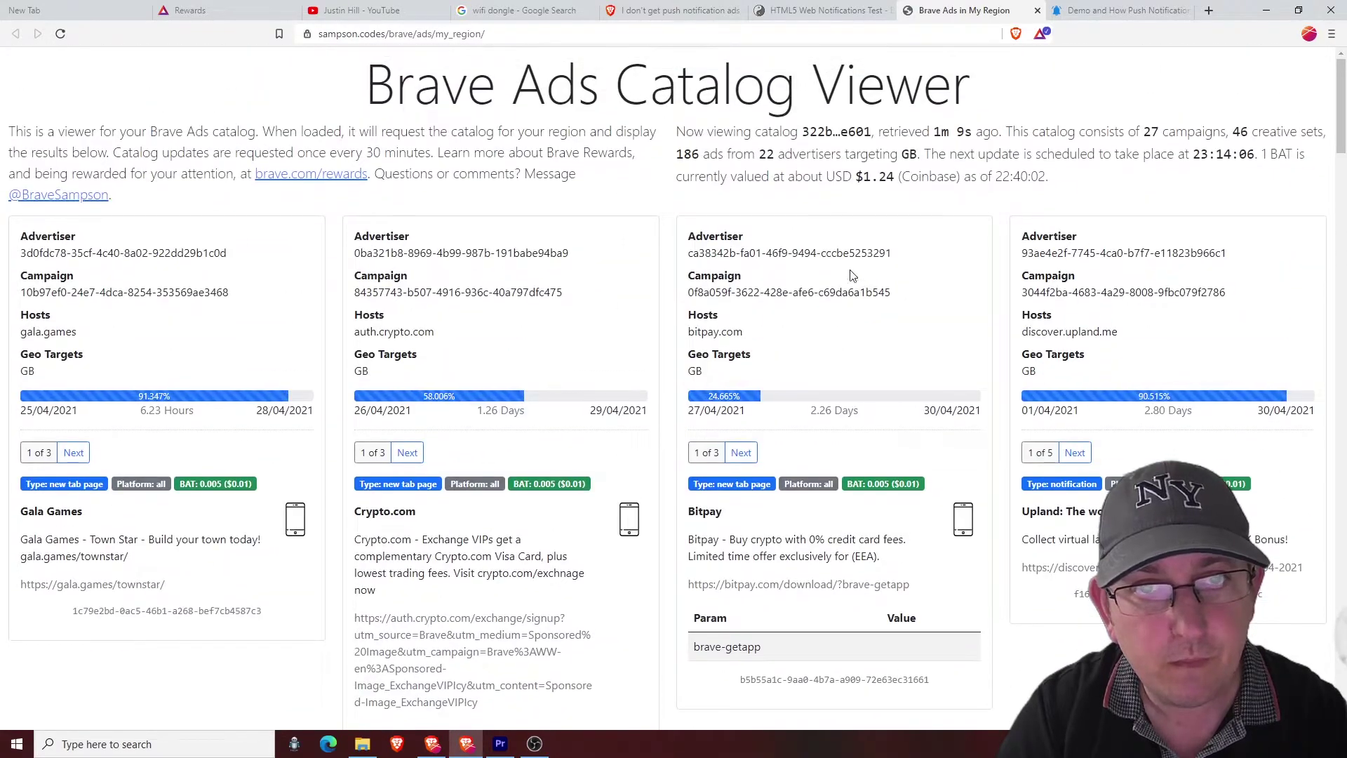
Step: Run the support.brave.com Push Notification Test, allowing notifications until it reports success
left_click(663, 12)
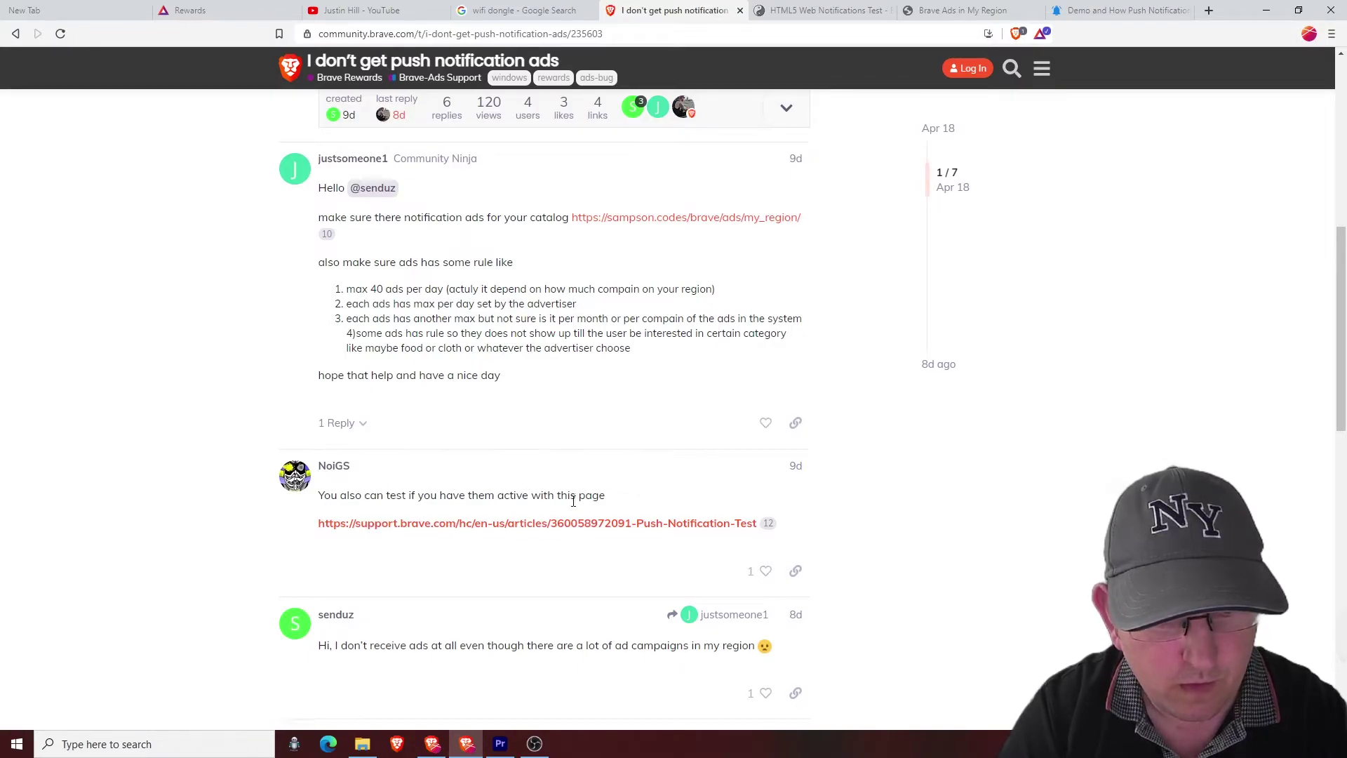
right_click(435, 527)
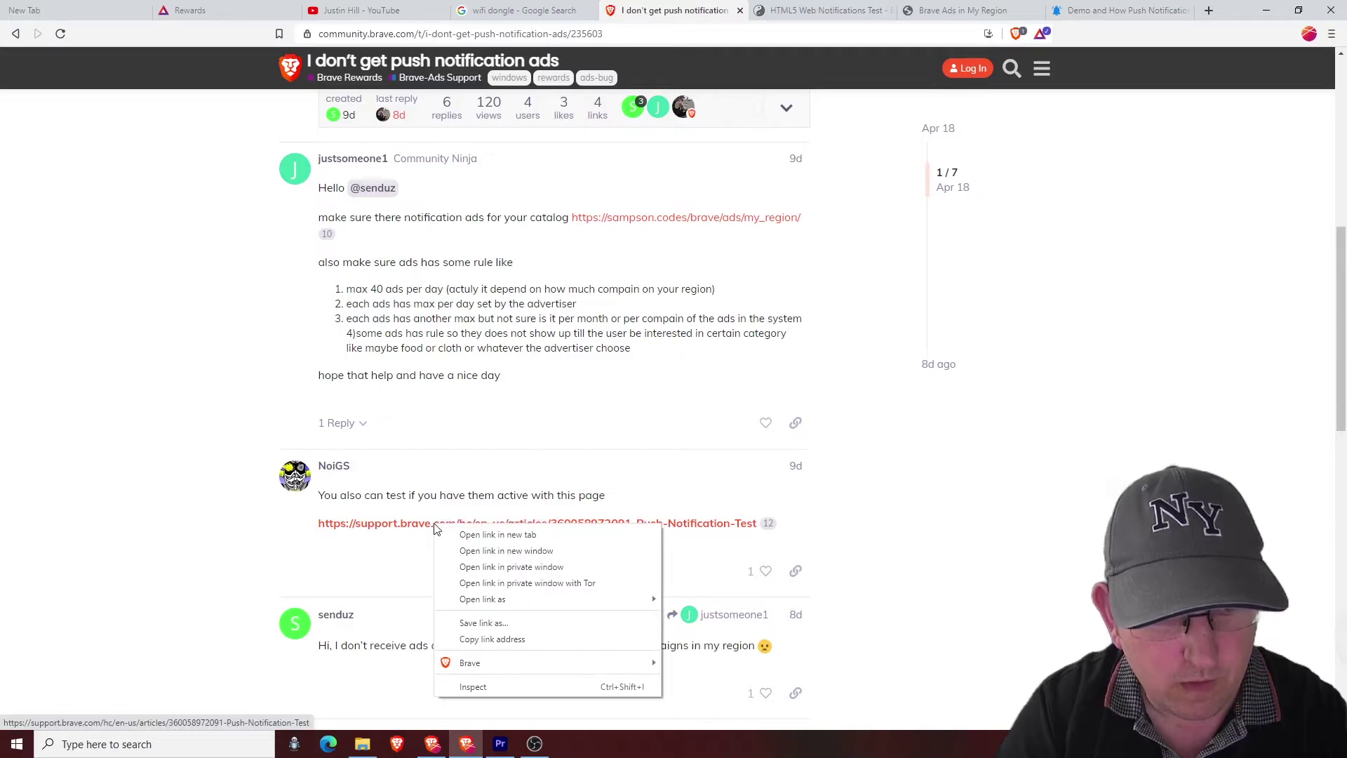
left_click(474, 531)
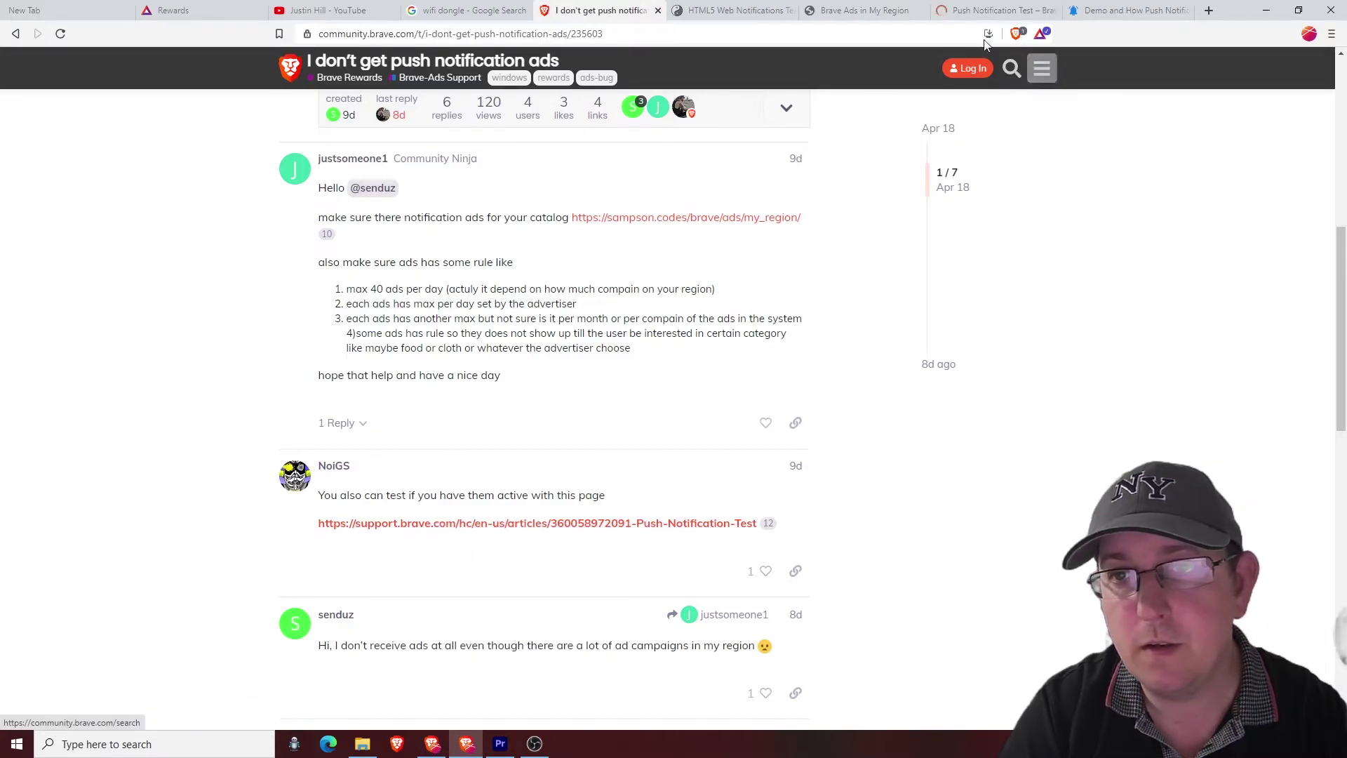
left_click(986, 12)
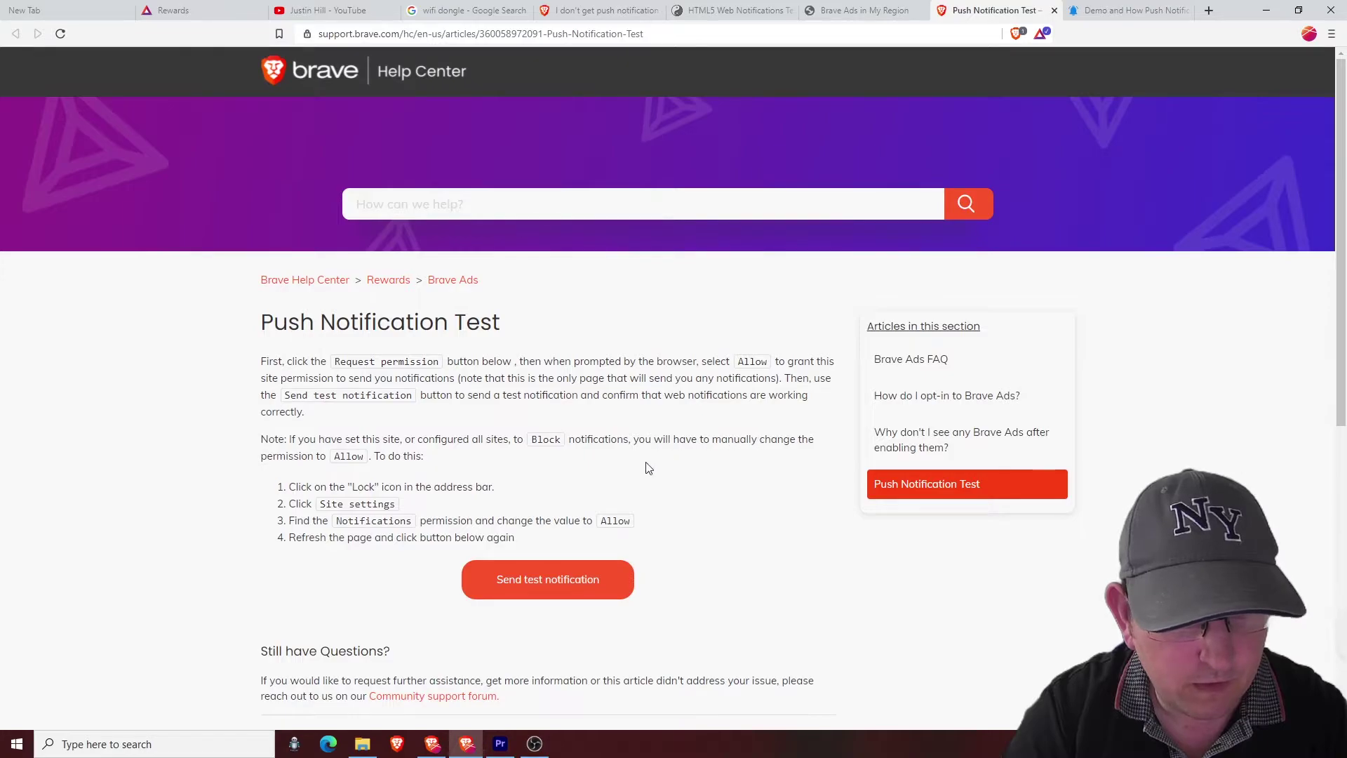
left_click(531, 582)
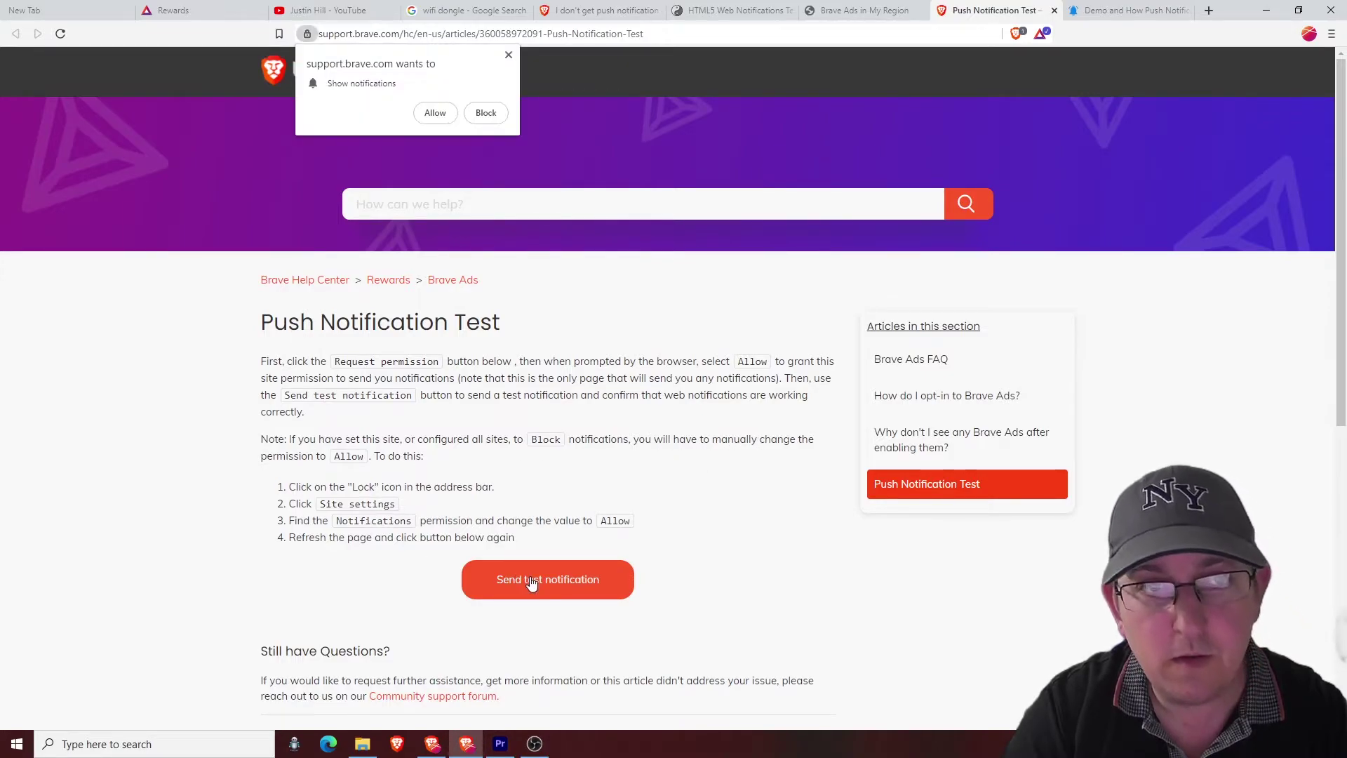
left_click(435, 113)
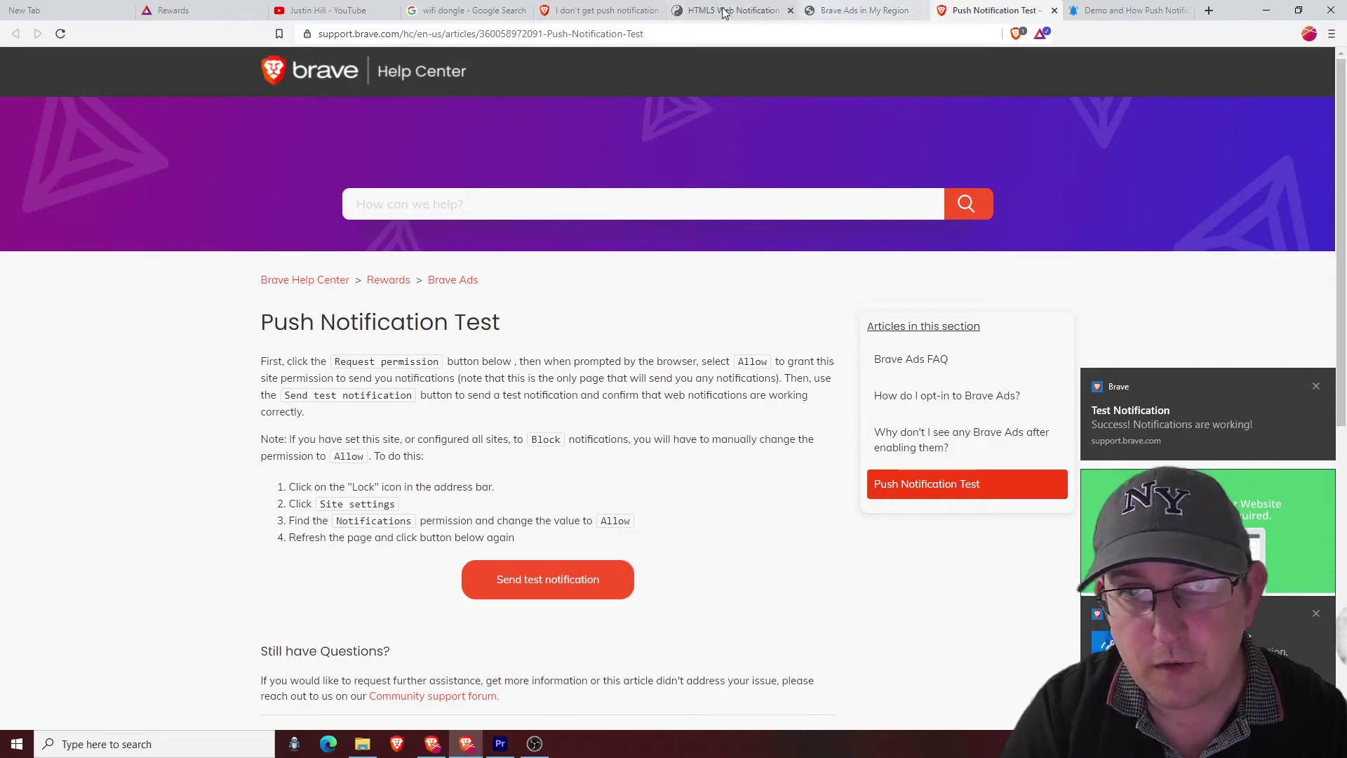
left_click(602, 10)
scroll(396, 345, "down", 5)
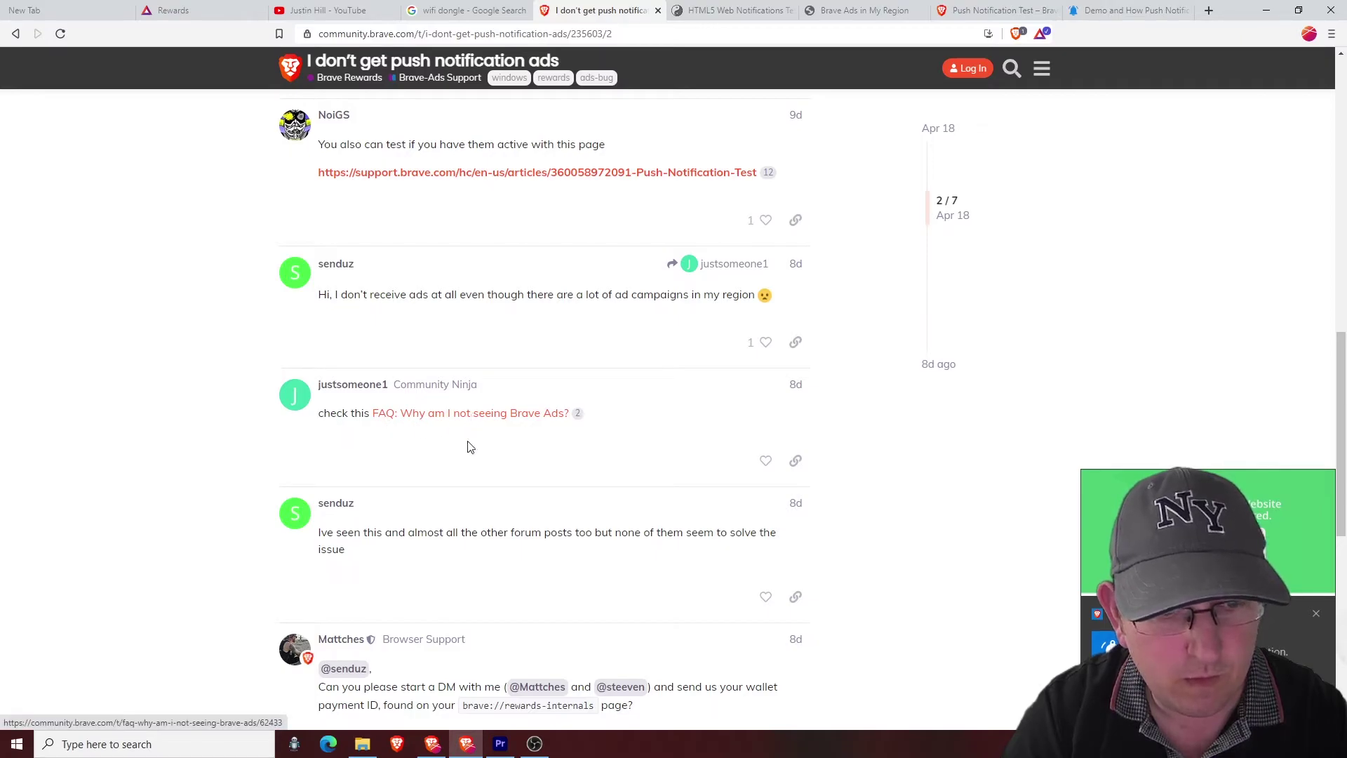
Step: Read the 'Why am I not seeing Brave Ads?' FAQ causes, then go to the Rewards tab
scroll(465, 511, "down", 3)
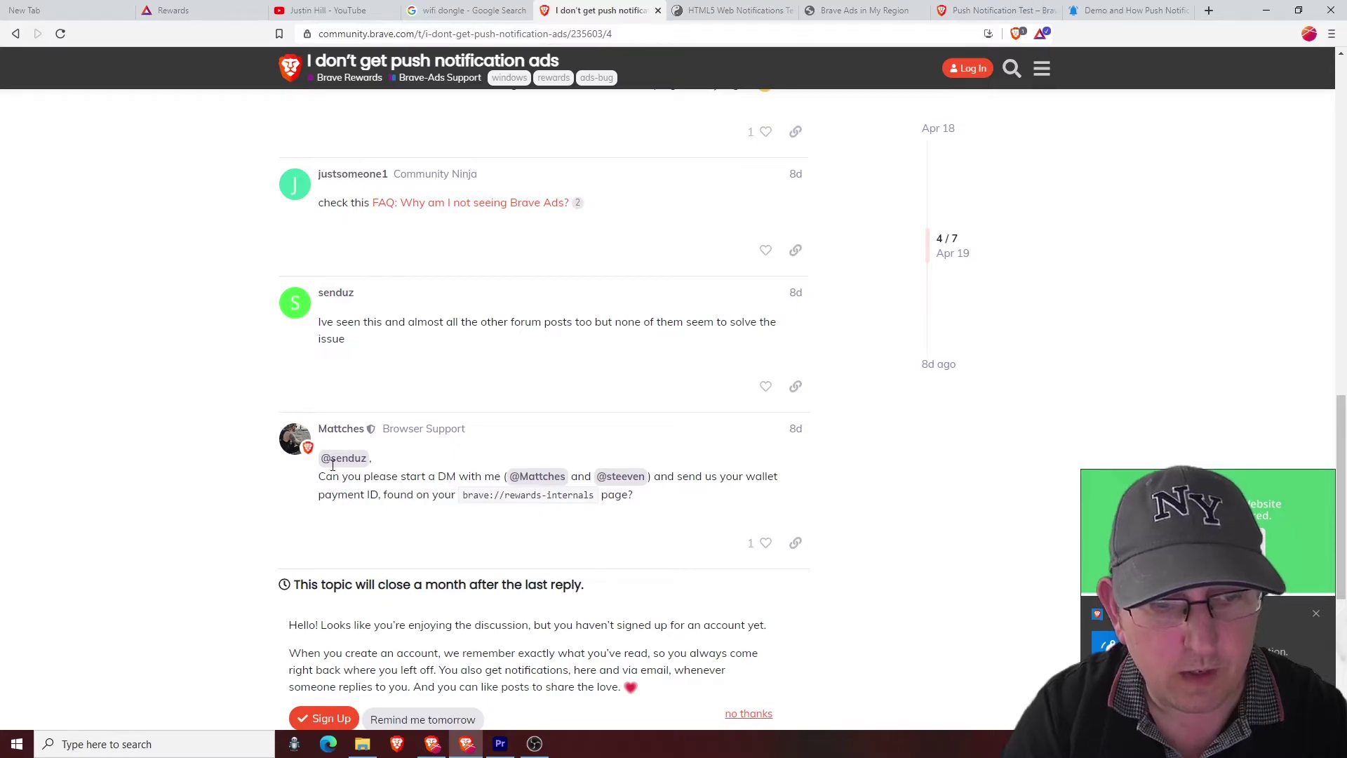
scroll(505, 472, "up", 3)
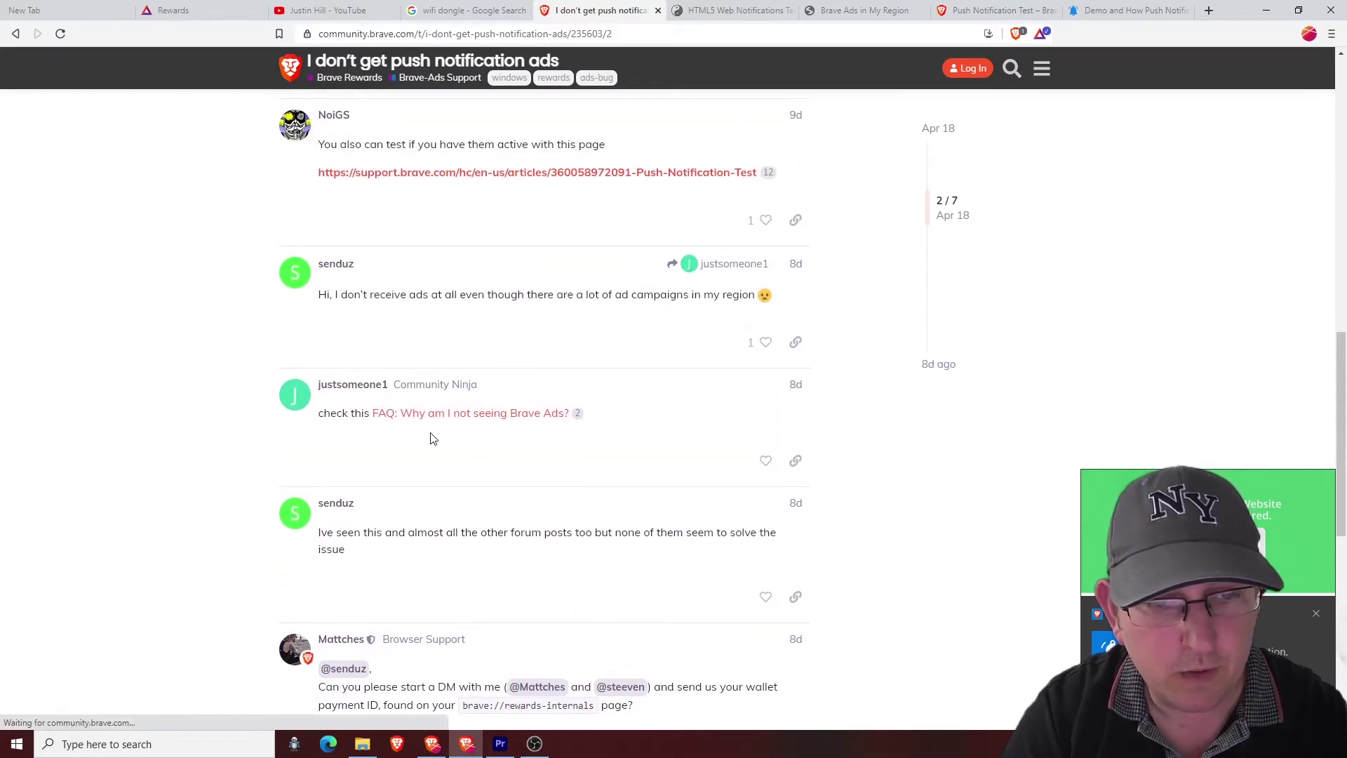
left_click(483, 418)
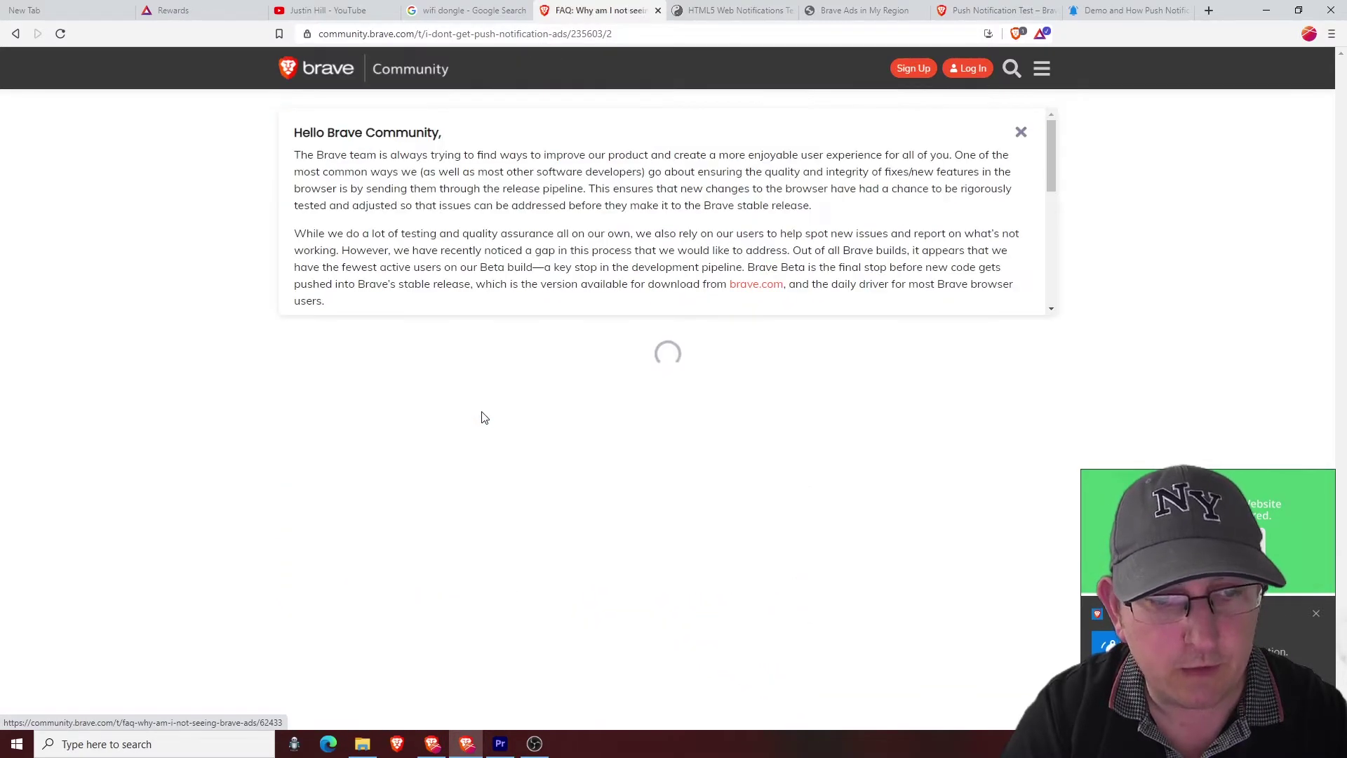
scroll(549, 429, "down", 4)
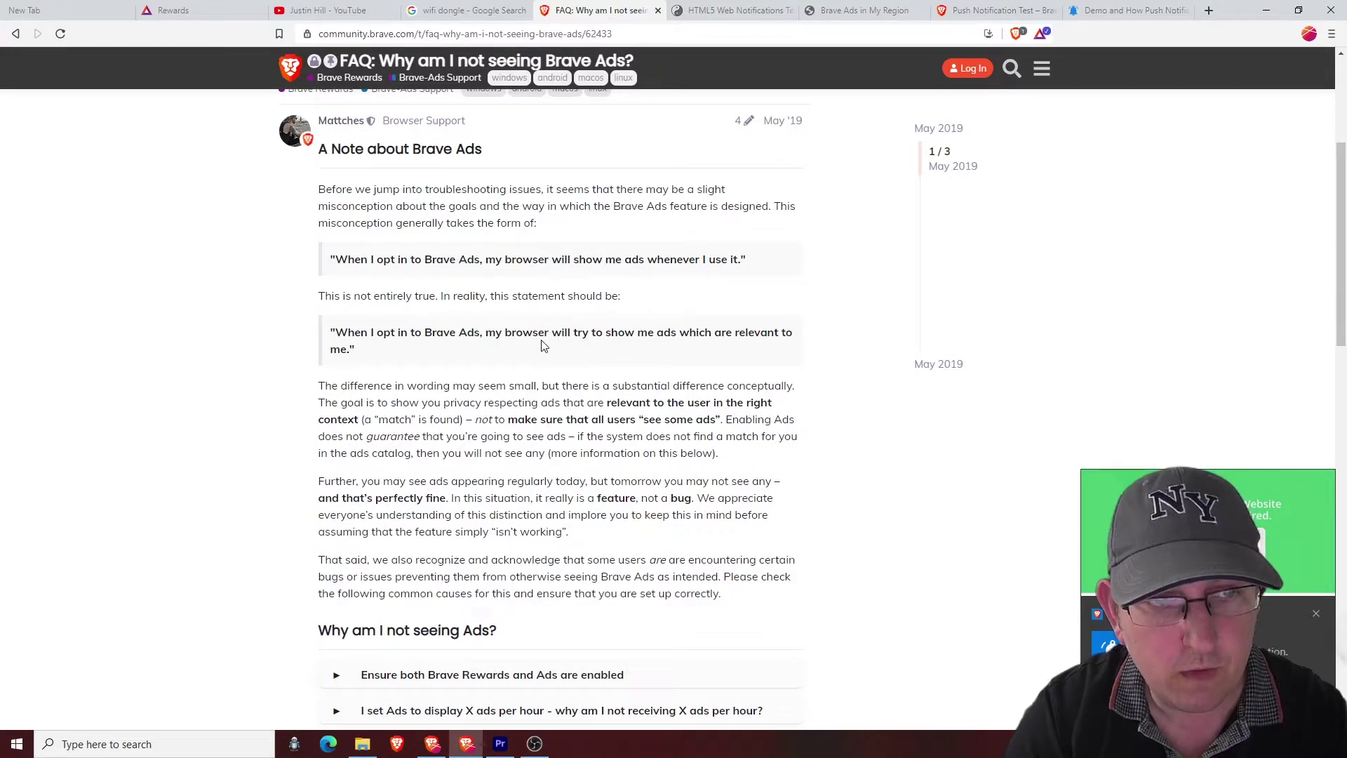
scroll(542, 345, "down", 2)
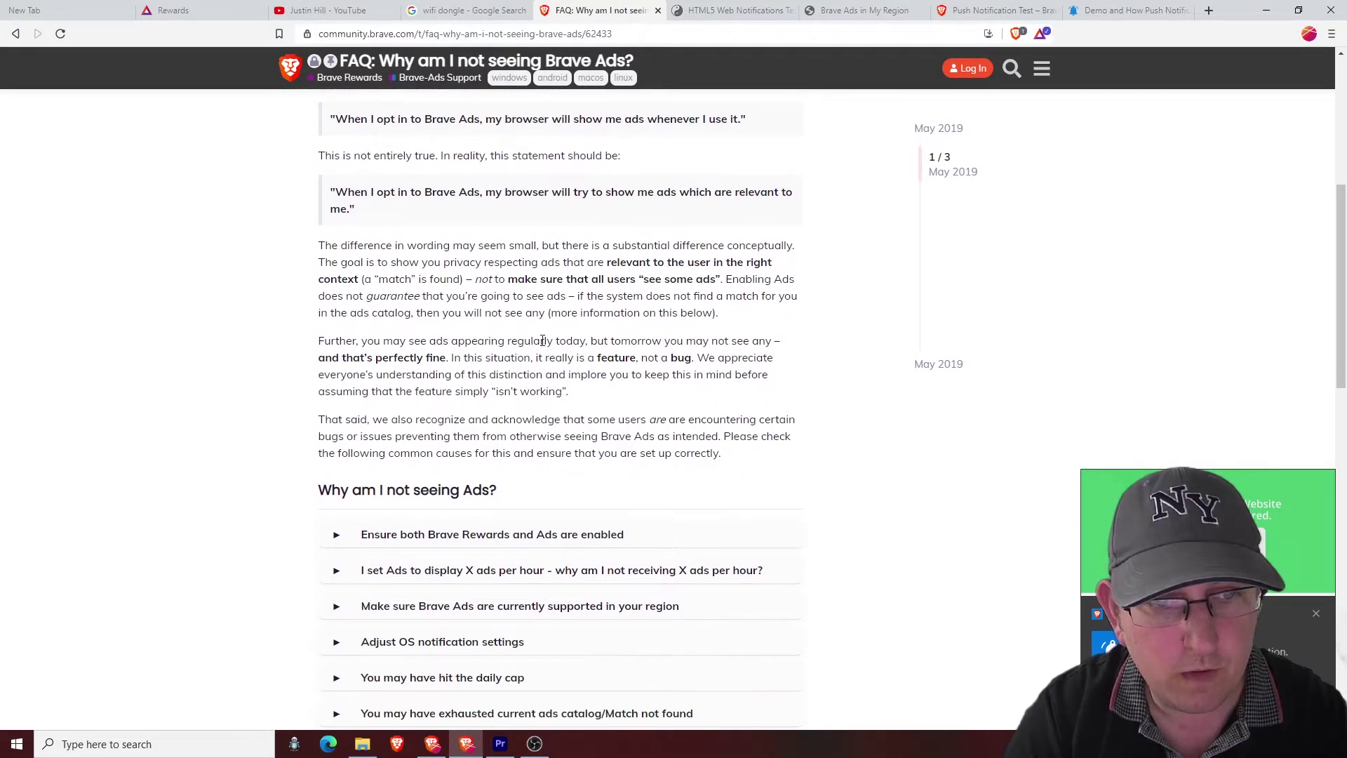
scroll(542, 340, "down", 5)
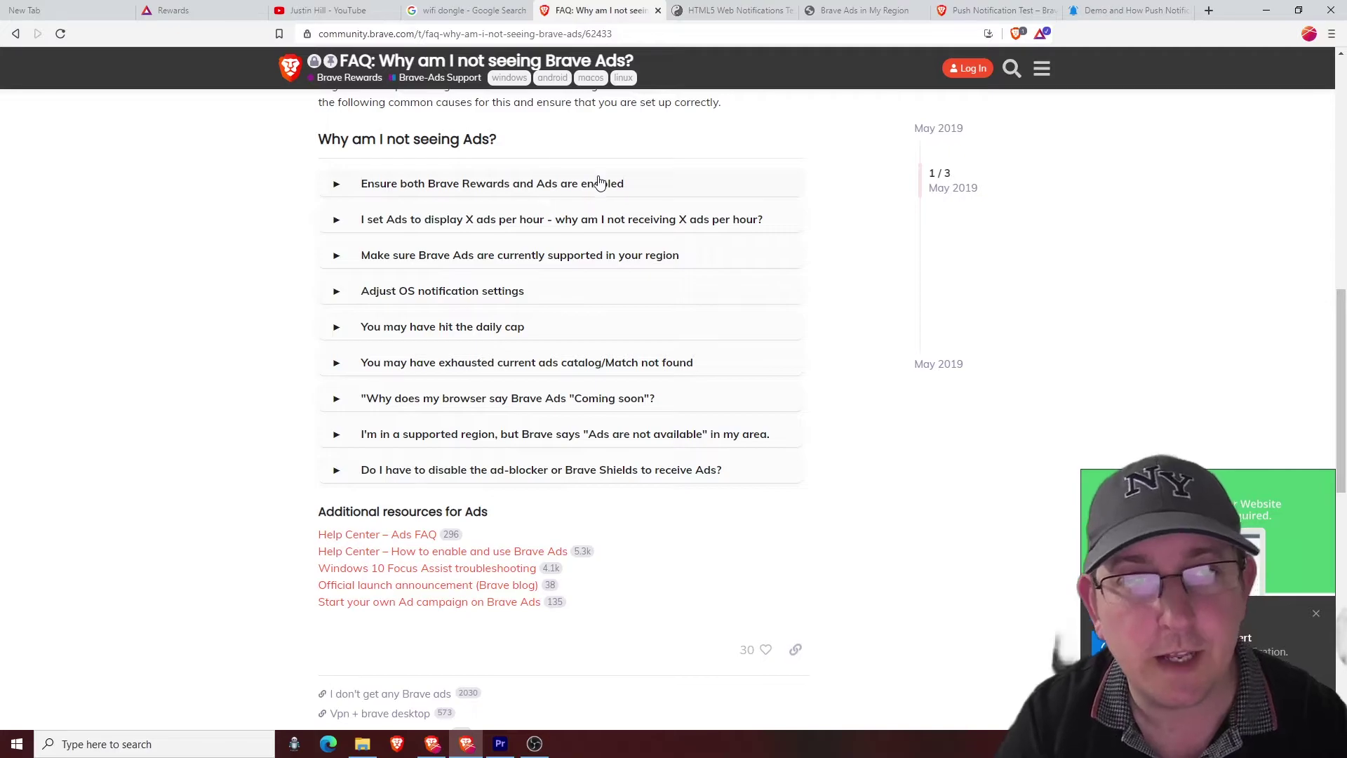
left_click(175, 11)
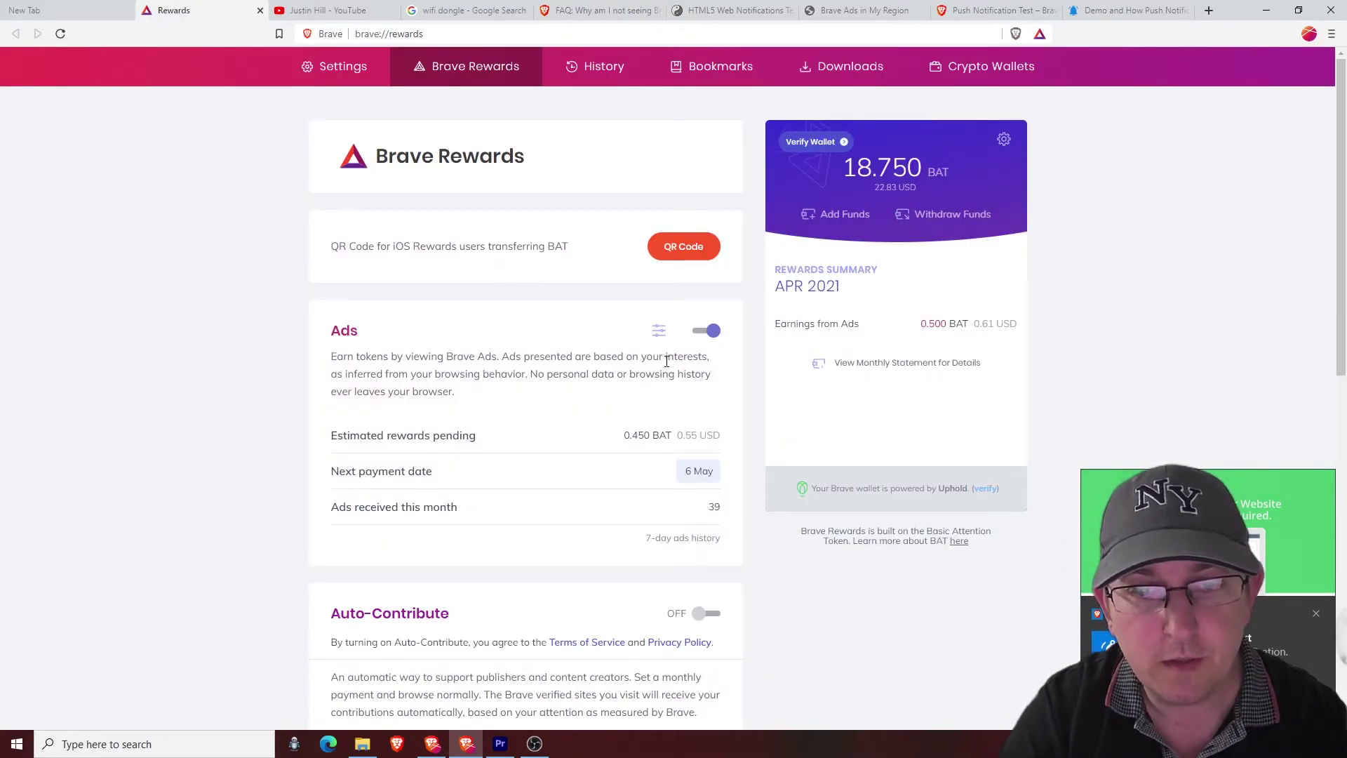
Step: Open Rewards settings in a new tab, check Ads settings, and toggle Ads off and back on
left_click(1041, 34)
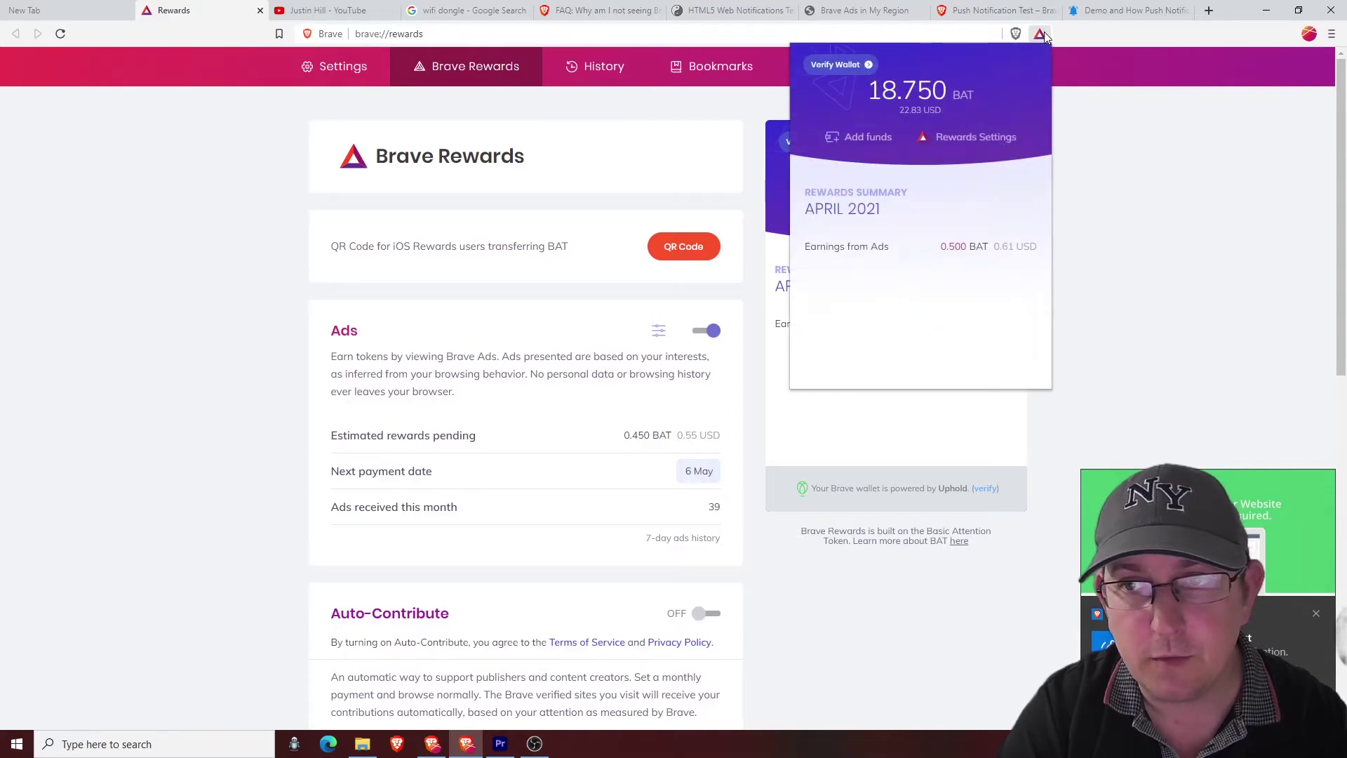
left_click(961, 138)
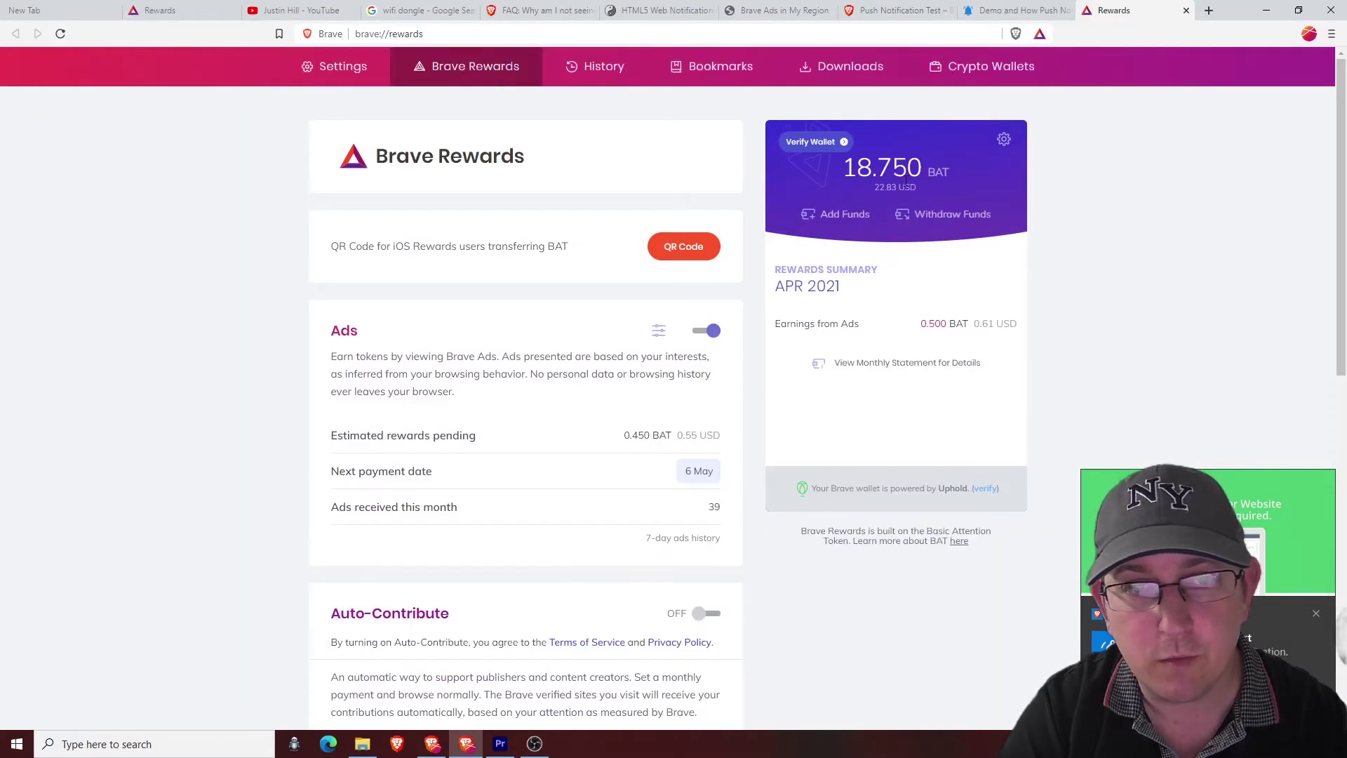
scroll(528, 363, "down", 2)
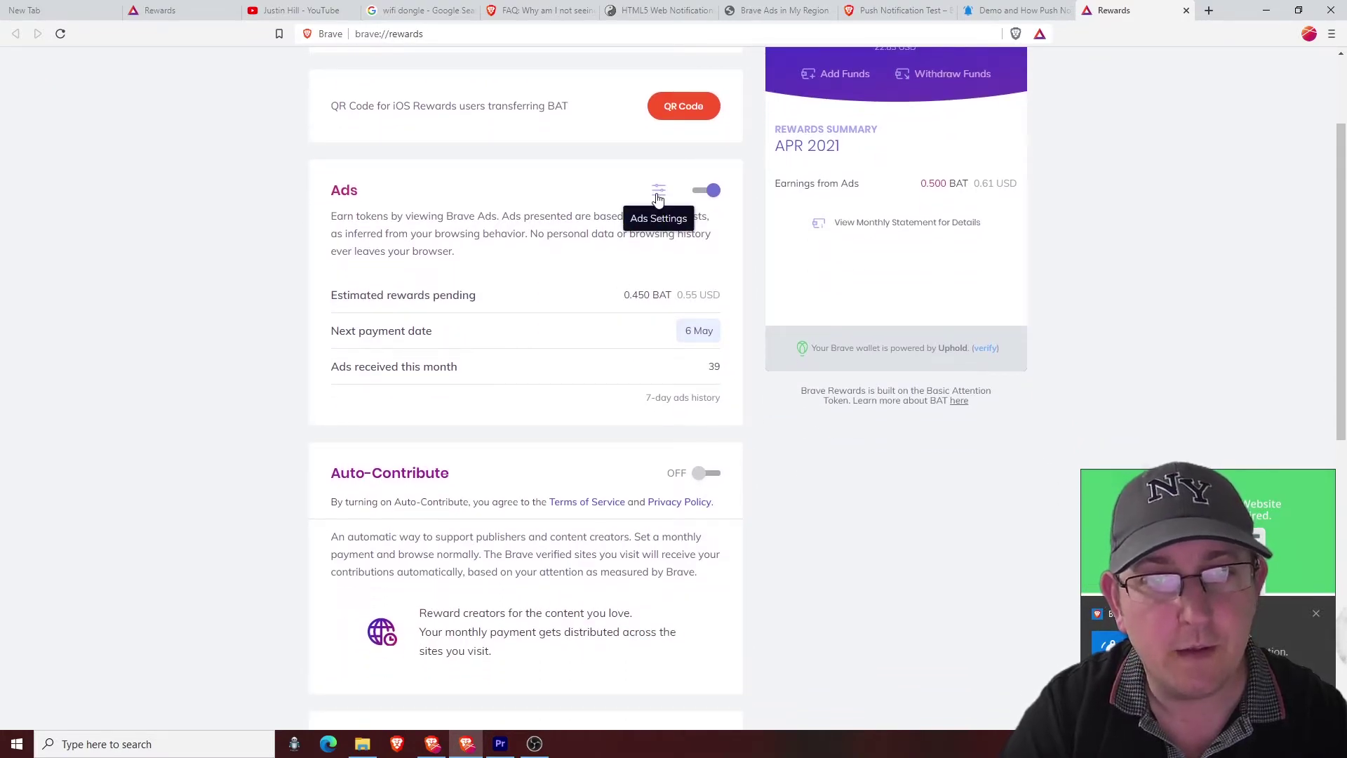
left_click(658, 190)
left_click(718, 185)
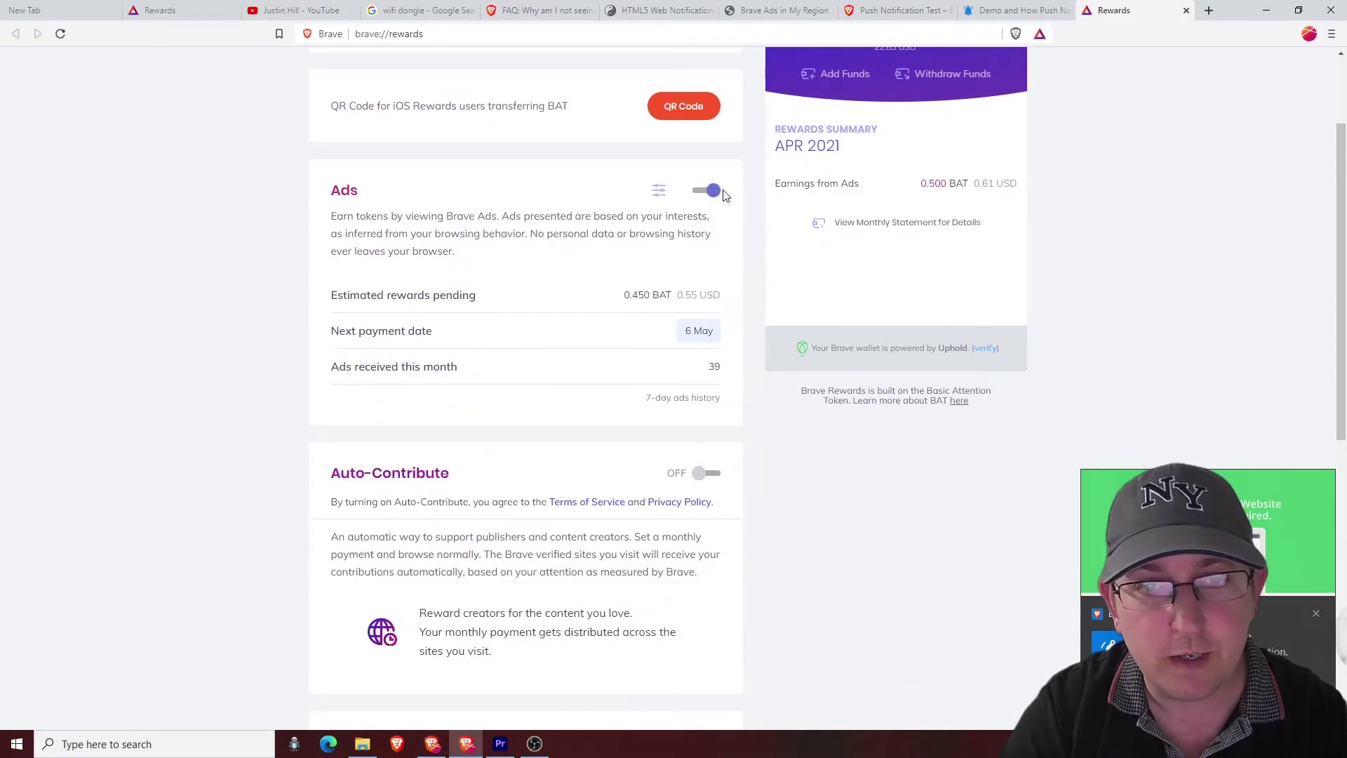
left_click(701, 191)
left_click(701, 191)
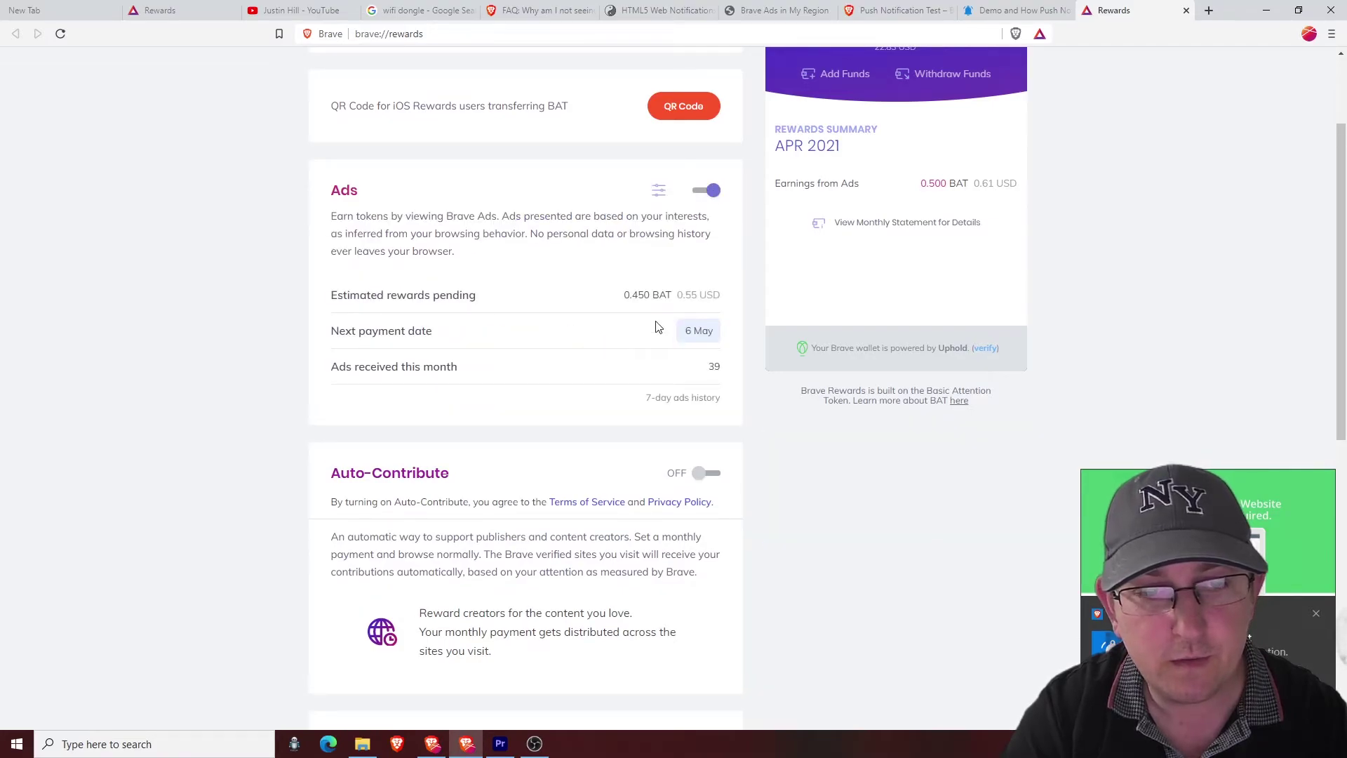
Step: Review the past 7 days of ads history, then move to the New Tab page
scroll(638, 329, "down", 3)
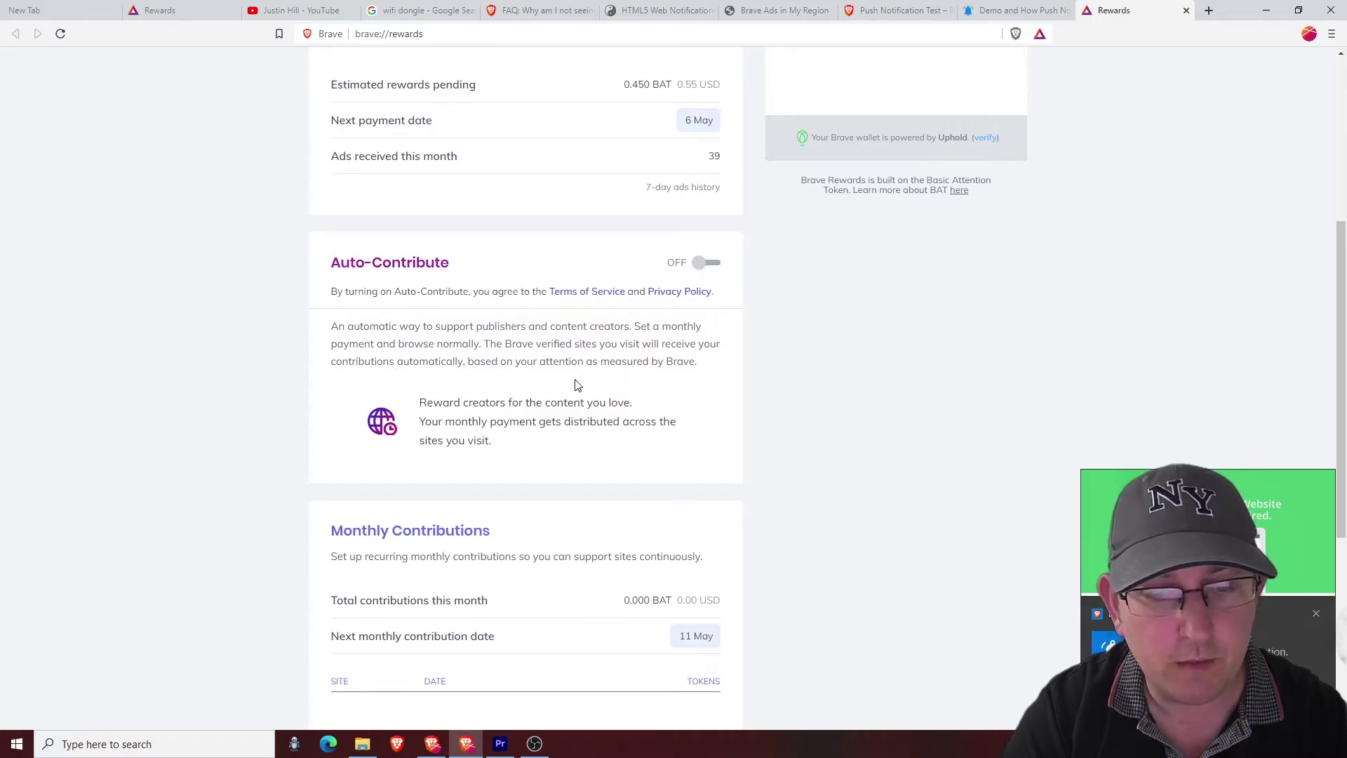
scroll(618, 386, "up", 3)
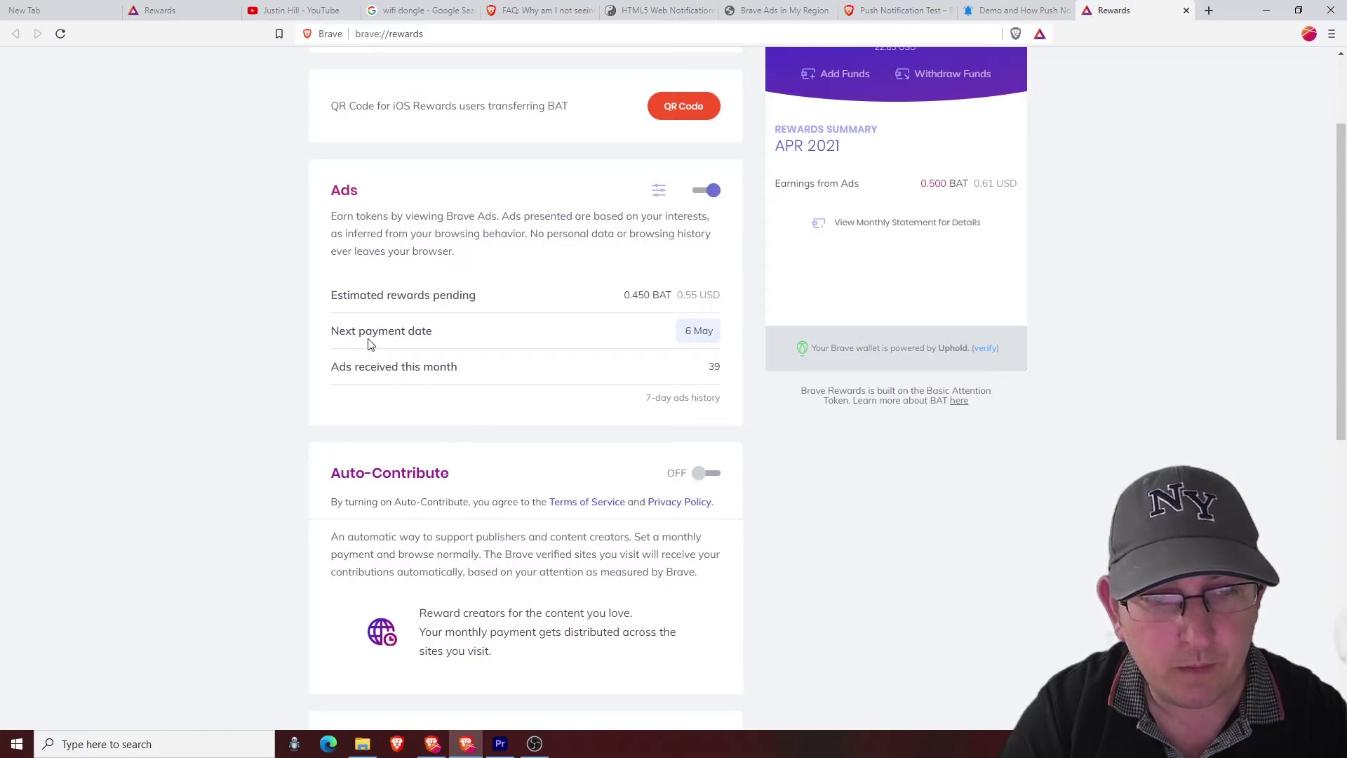
scroll(708, 439, "up", 1)
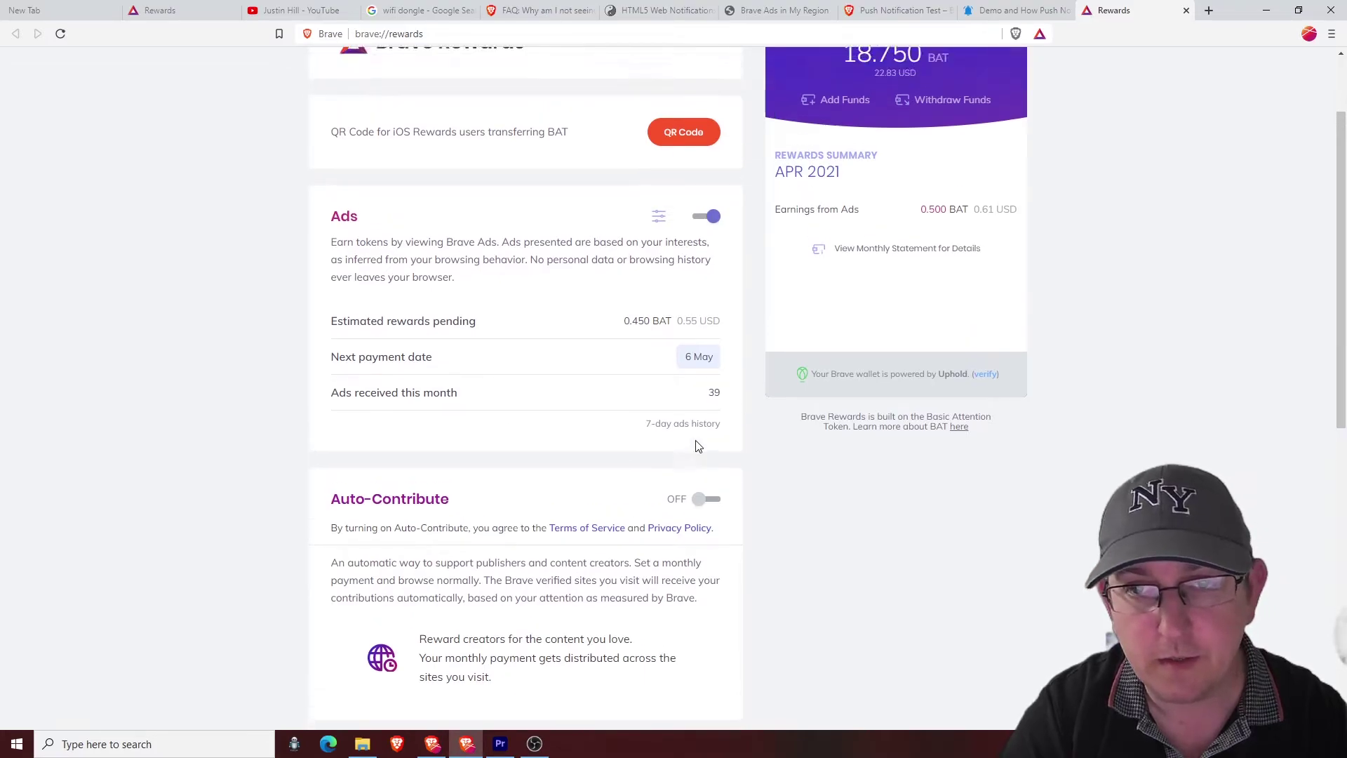
scroll(697, 442, "down", 2)
left_click(677, 331)
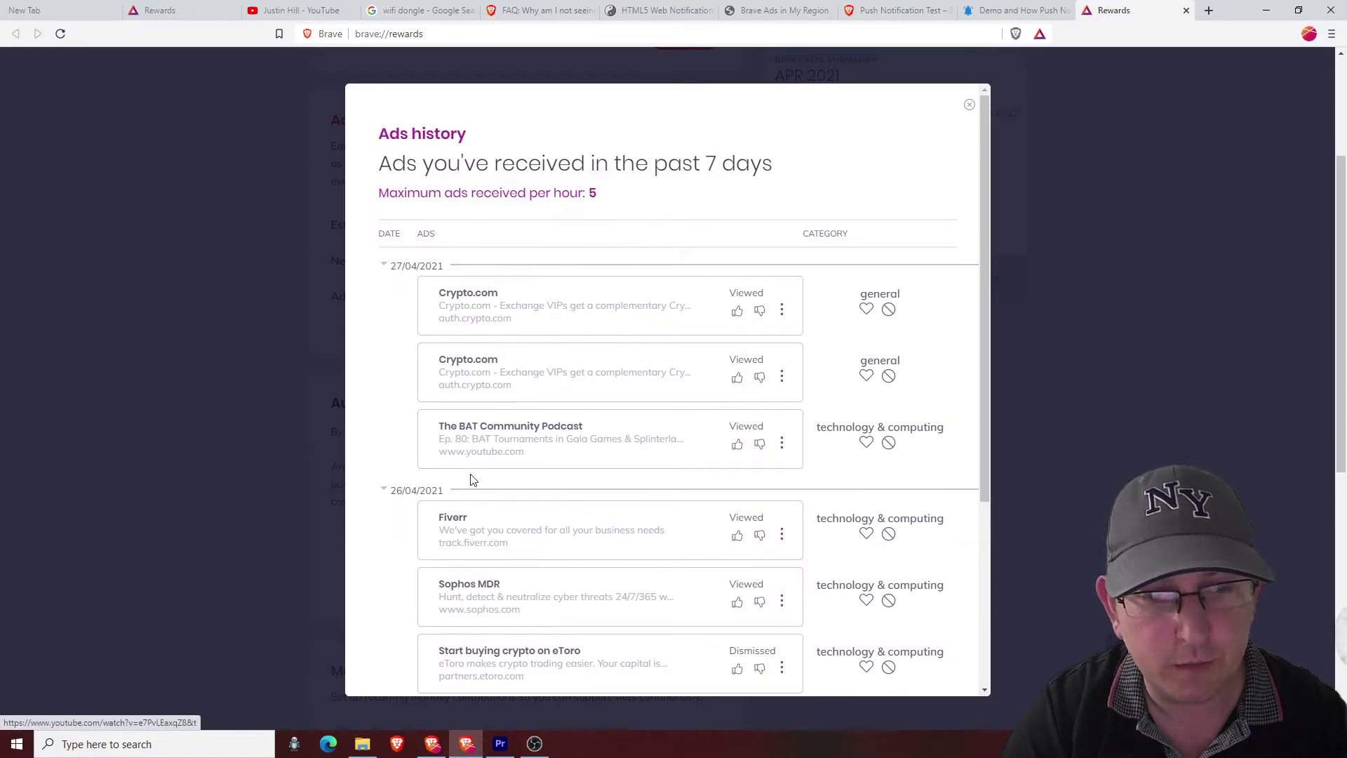
left_click(970, 106)
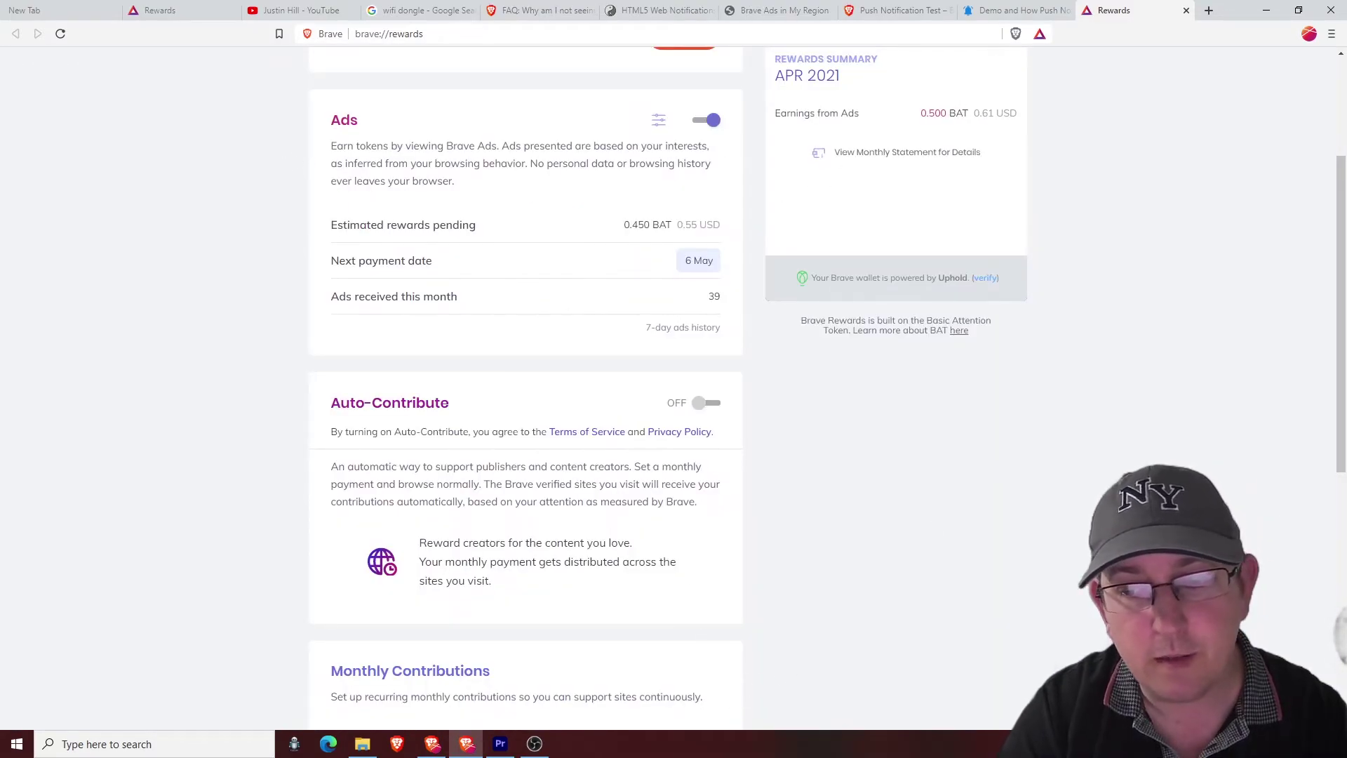
left_click(60, 10)
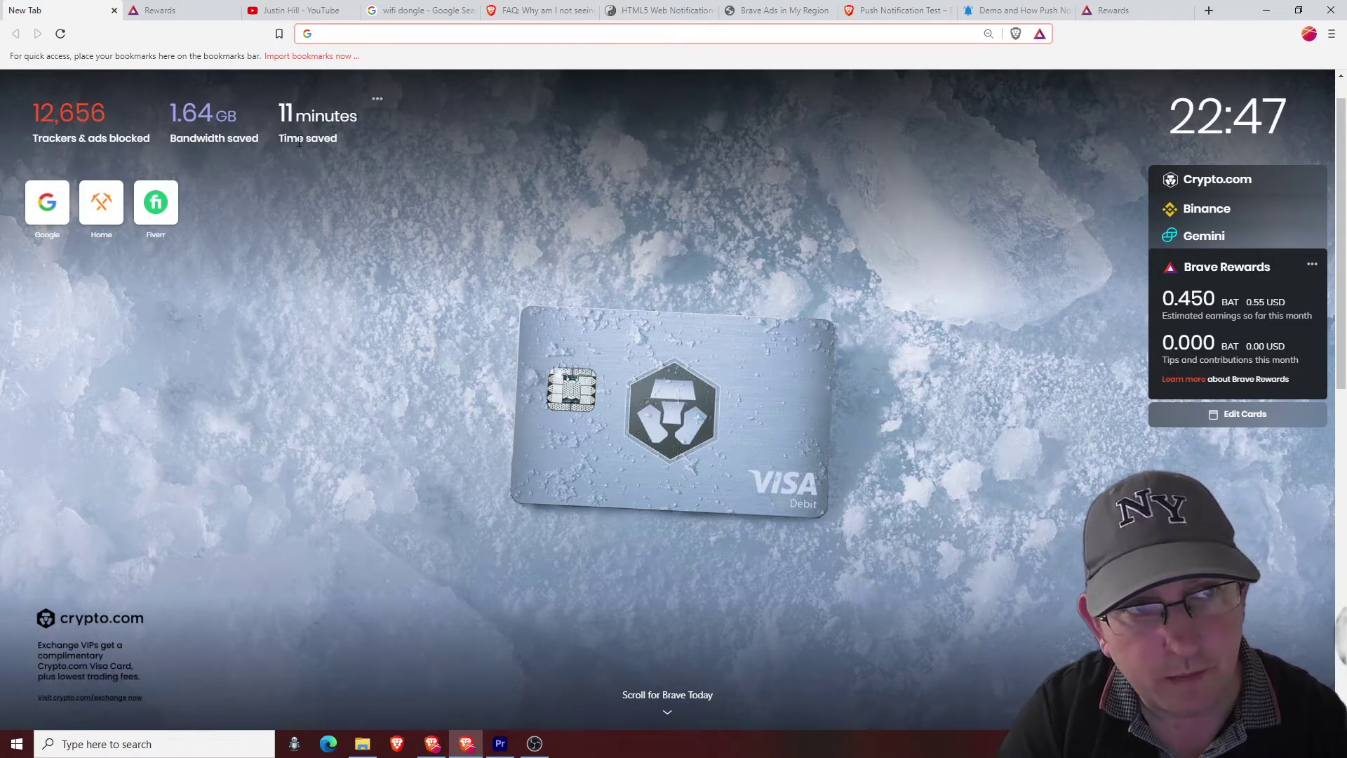
Step: In the Brave Ads FAQ, expand and collapse the 'You may have hit the daily cap' explanation
left_click(540, 10)
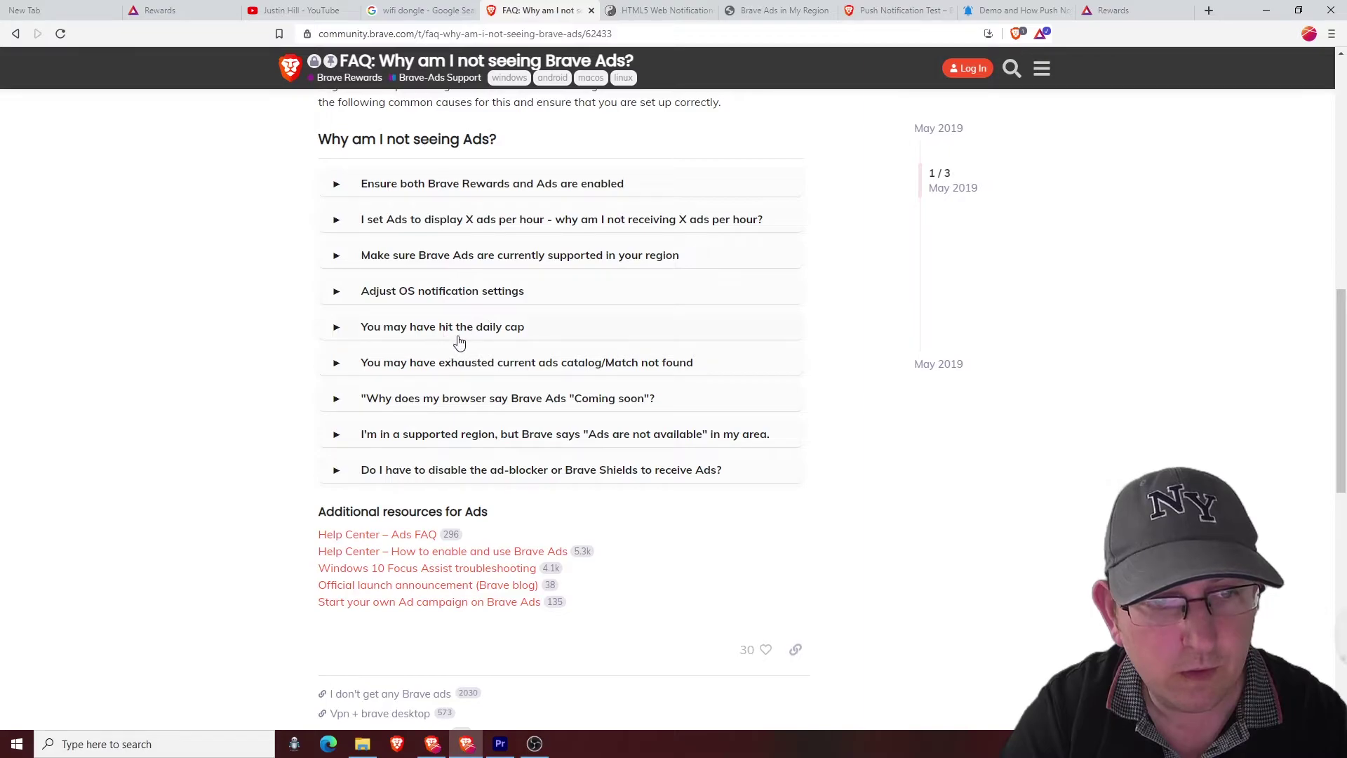
left_click(337, 328)
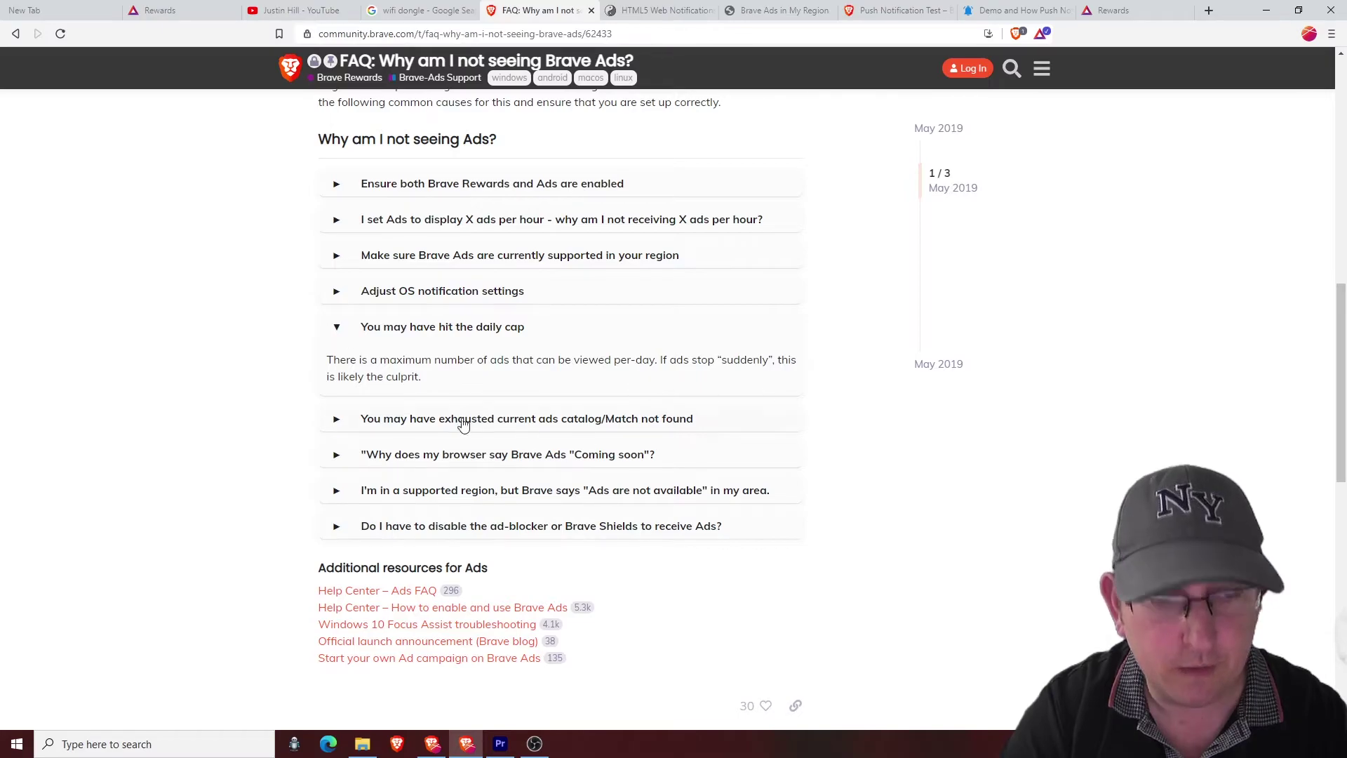
left_click(337, 330)
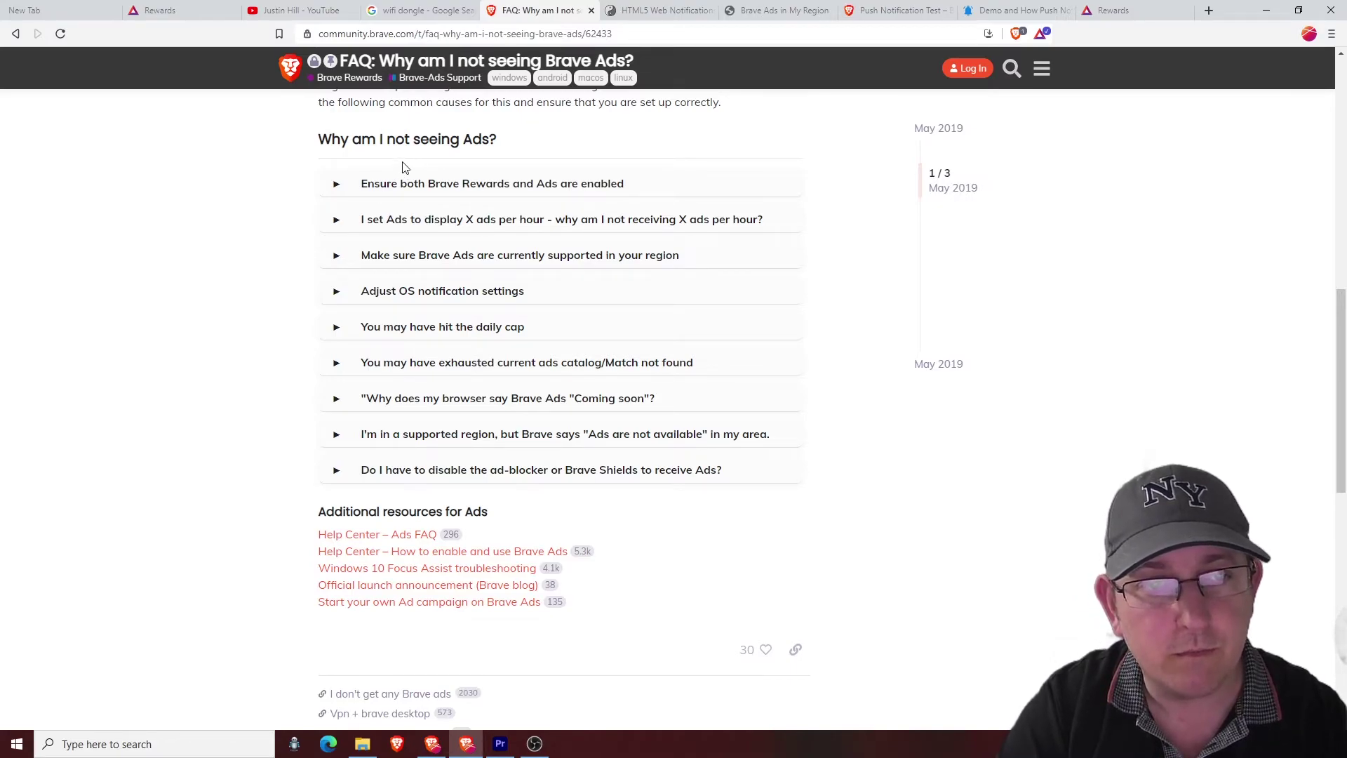
Step: Check About Brave in Settings, confirming version 1.23.73 is up to date
left_click(167, 11)
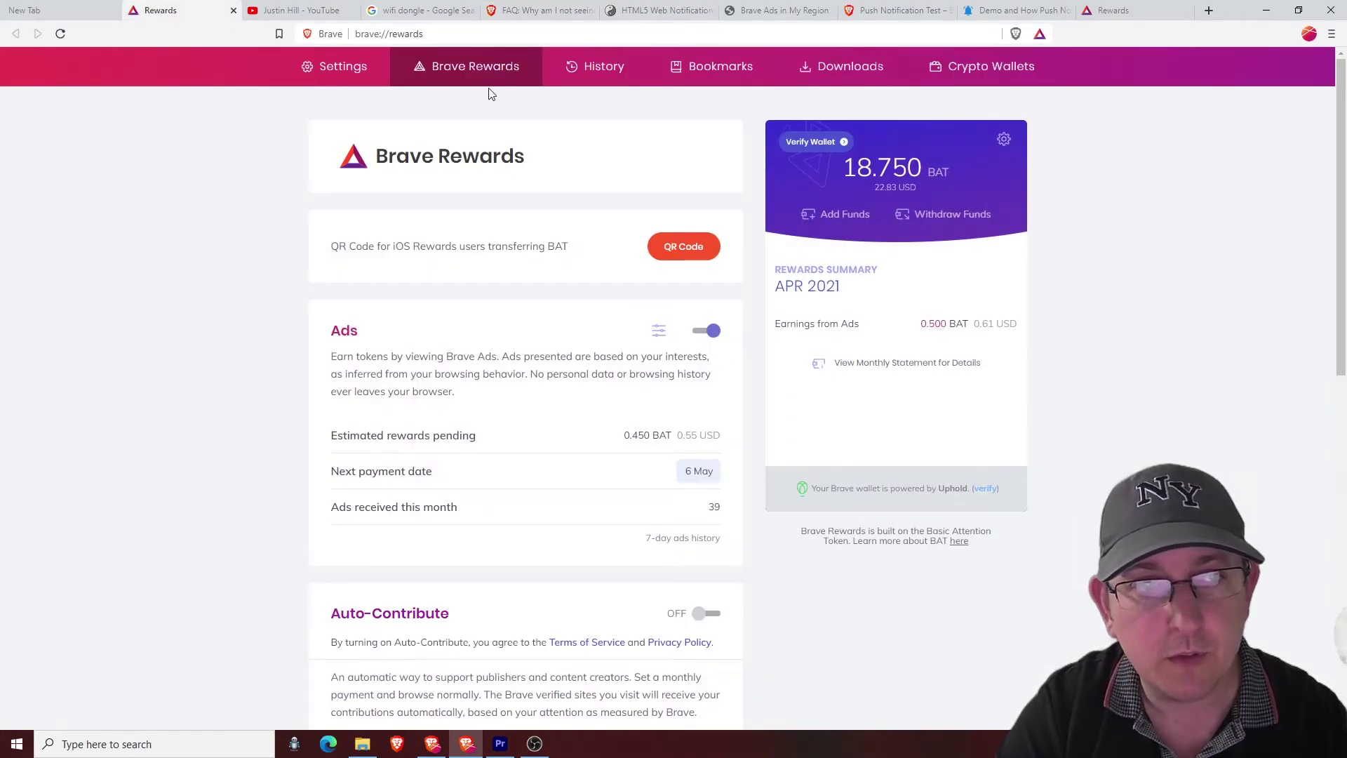
left_click(349, 66)
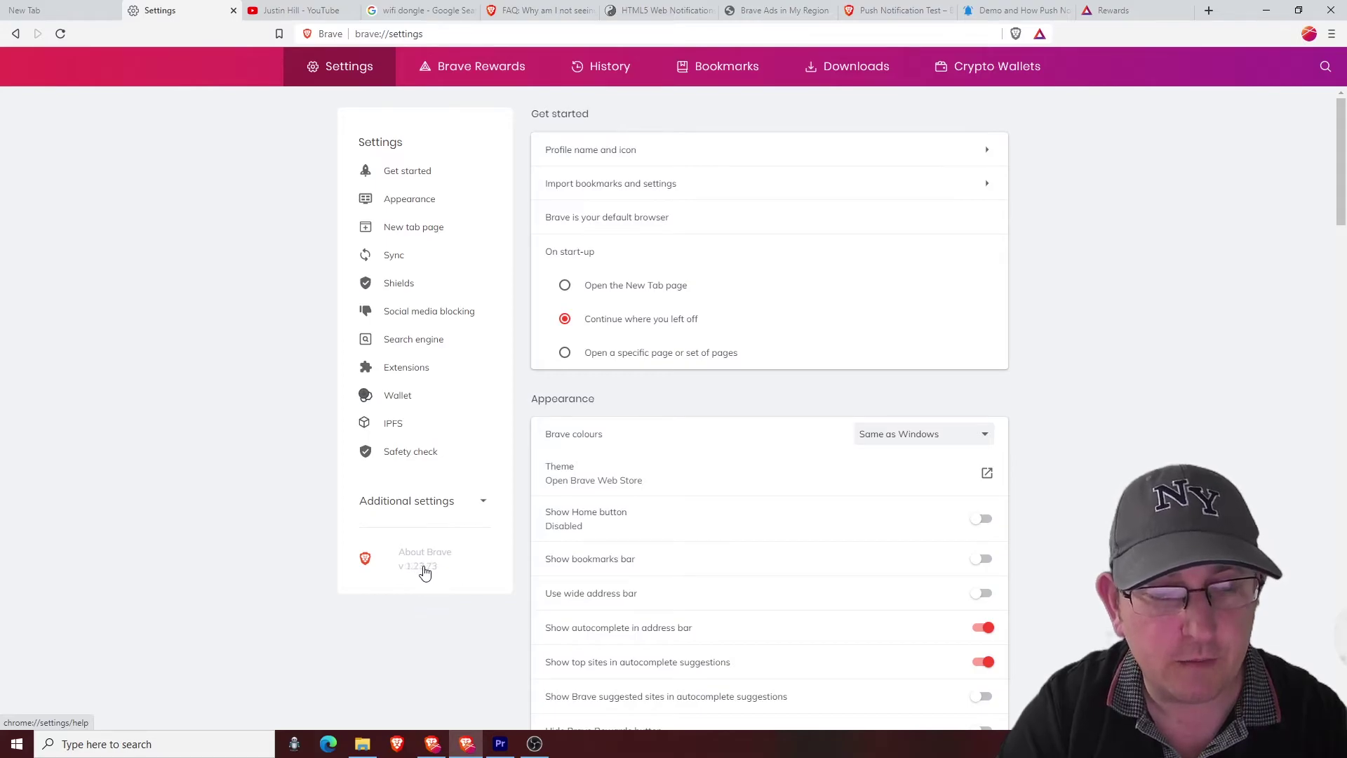
left_click(425, 560)
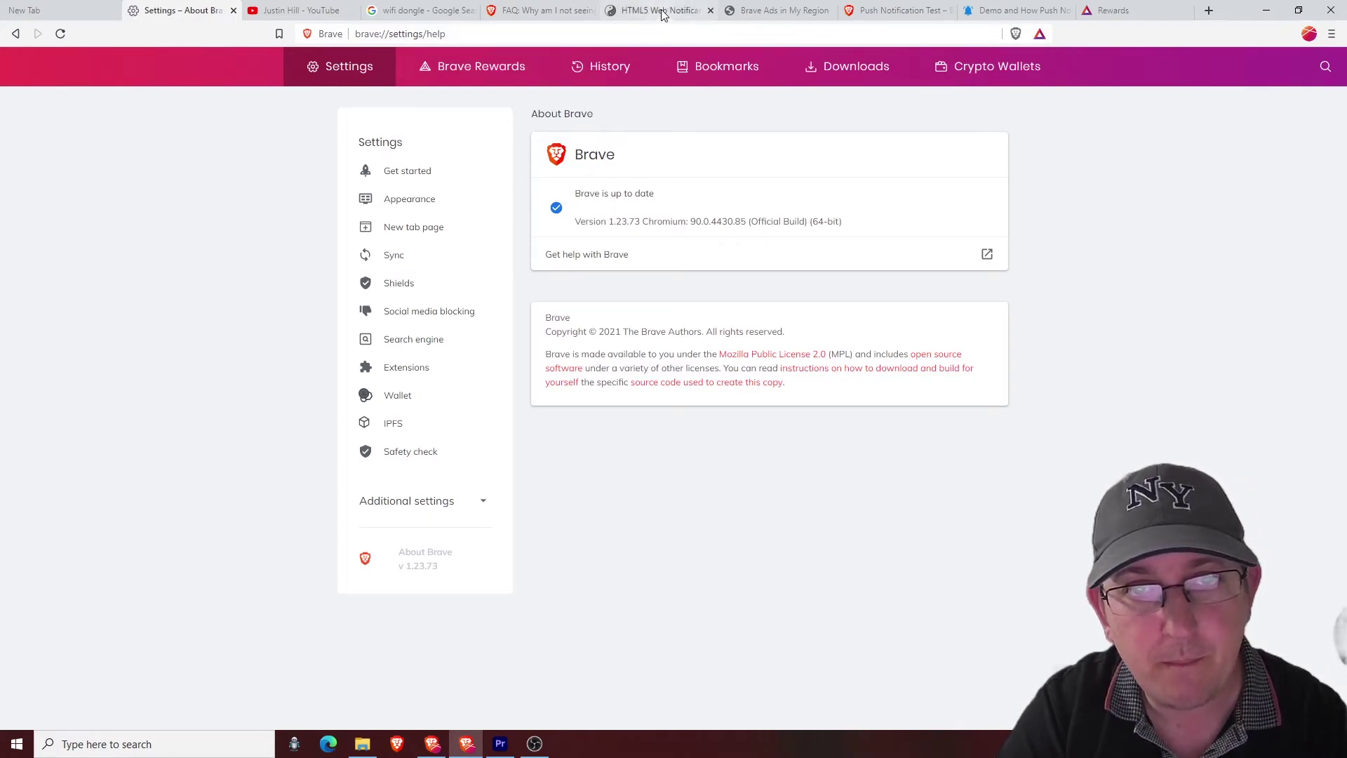
Step: Search the Brave Community forum for 'no adverts json', getting 12 matching topics
left_click(766, 13)
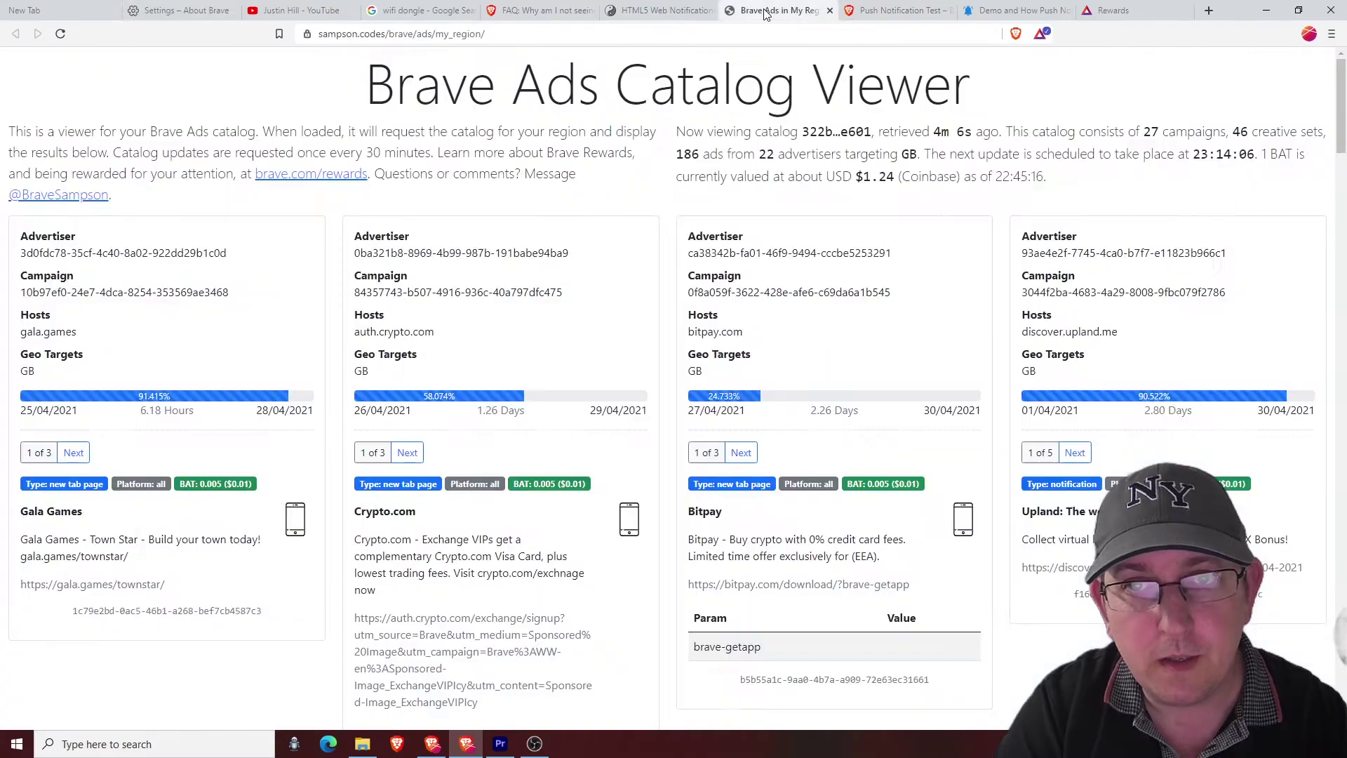
left_click(549, 11)
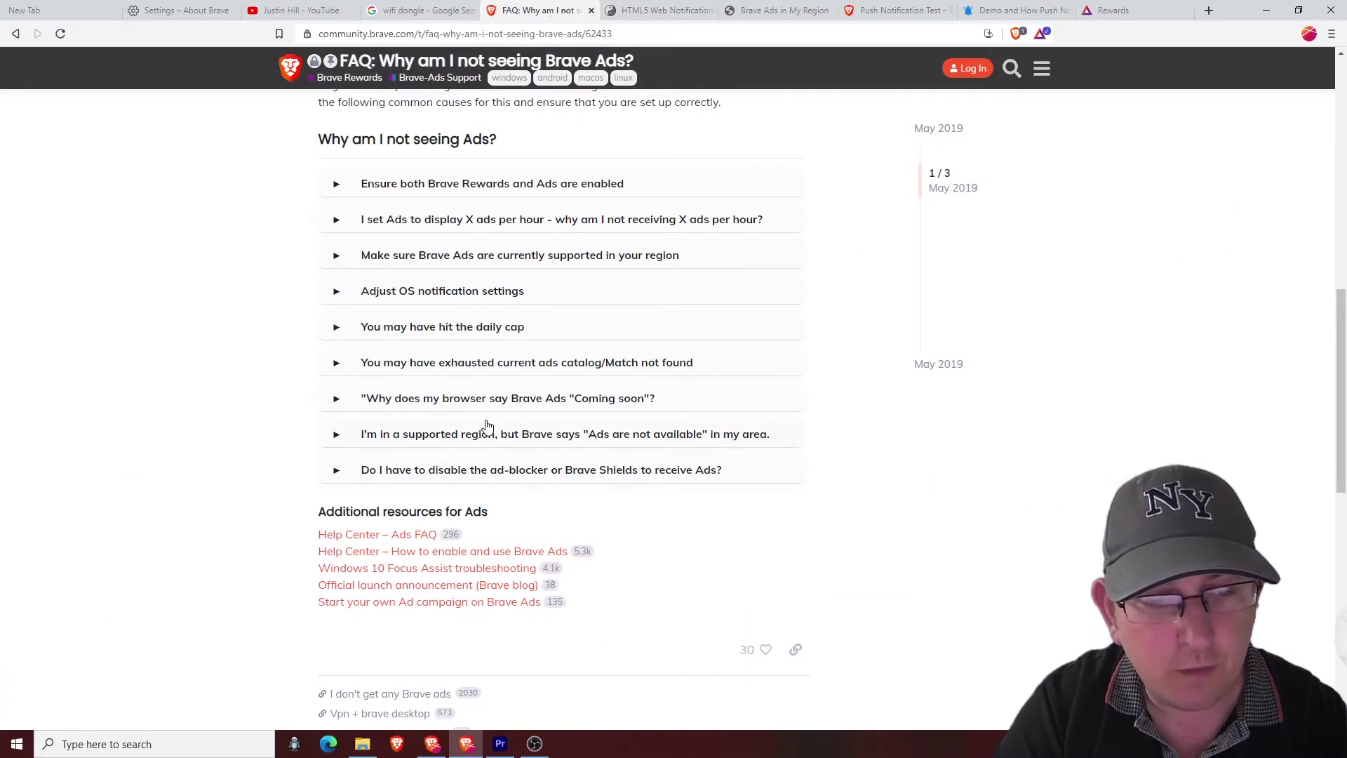
scroll(482, 427, "up", 15)
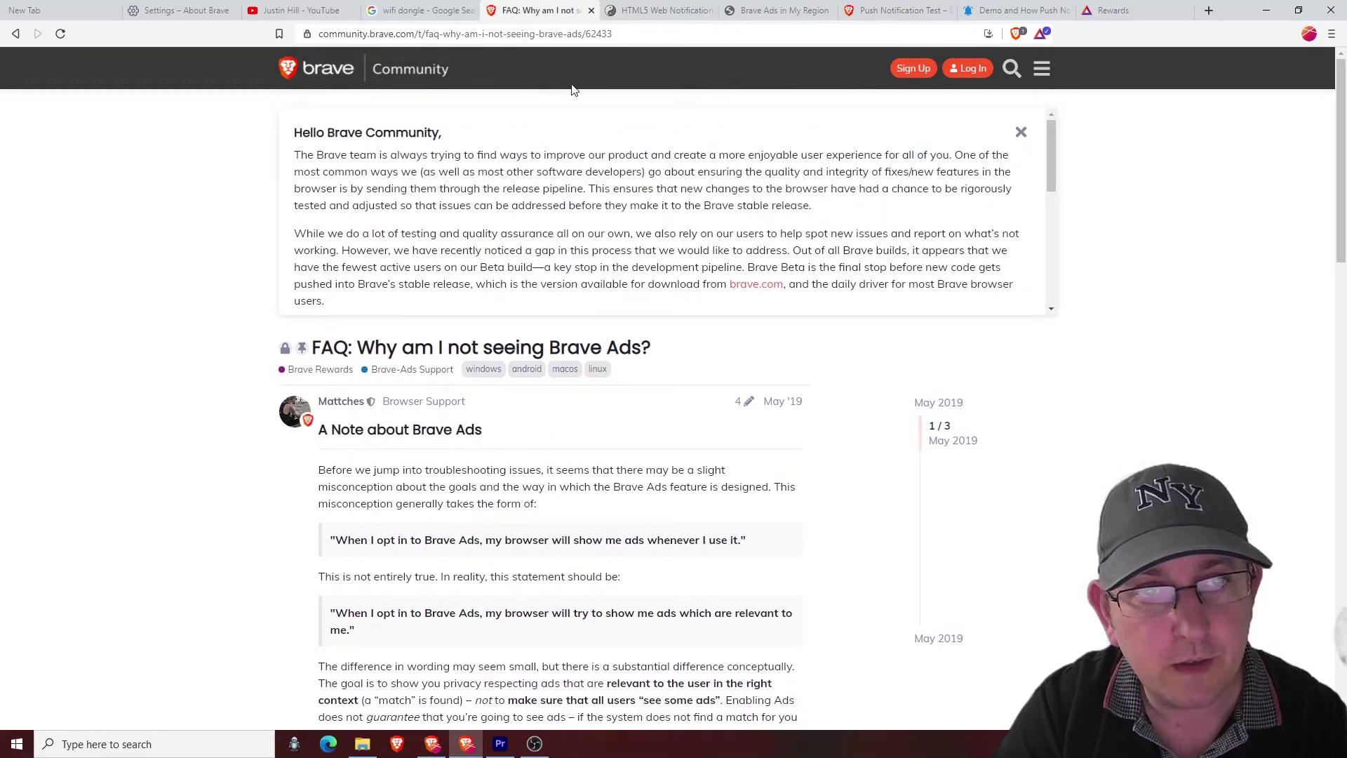
left_click(1012, 66)
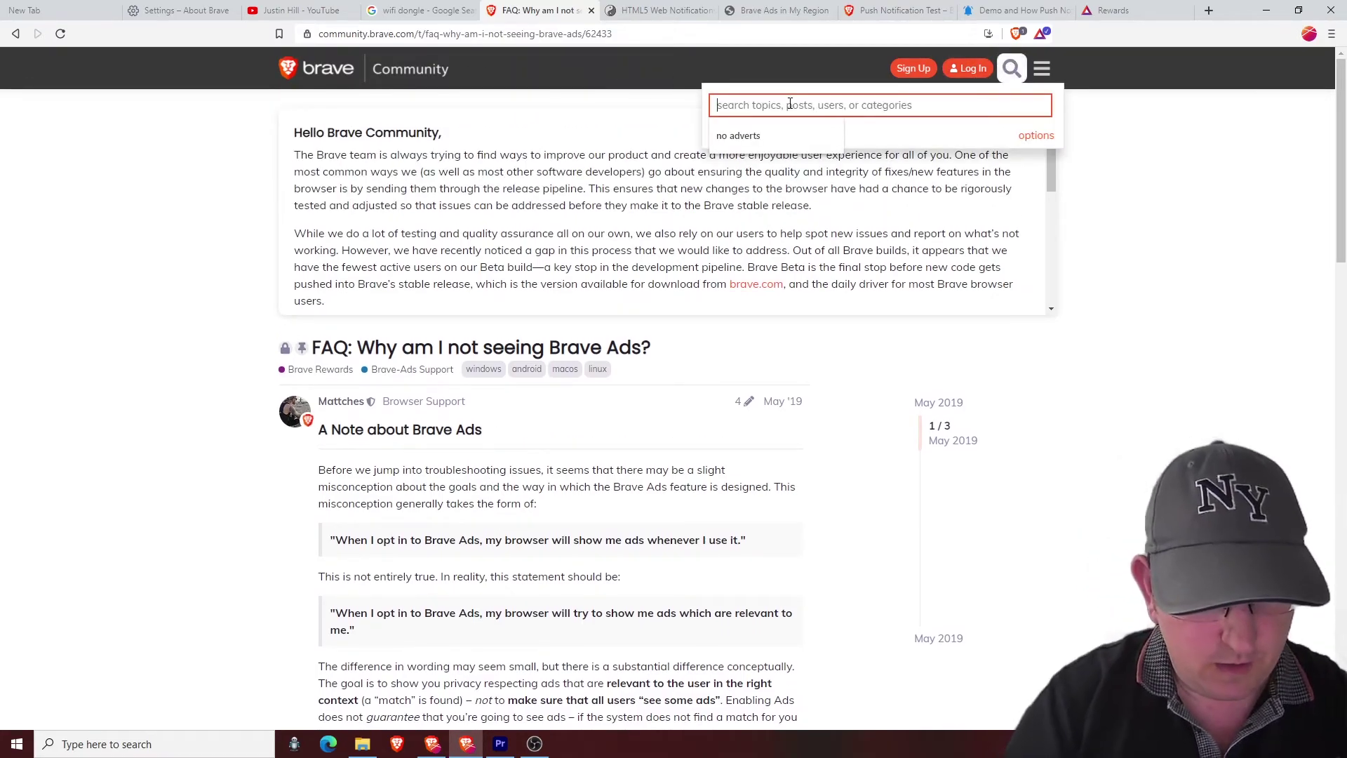
type("no adverts jso")
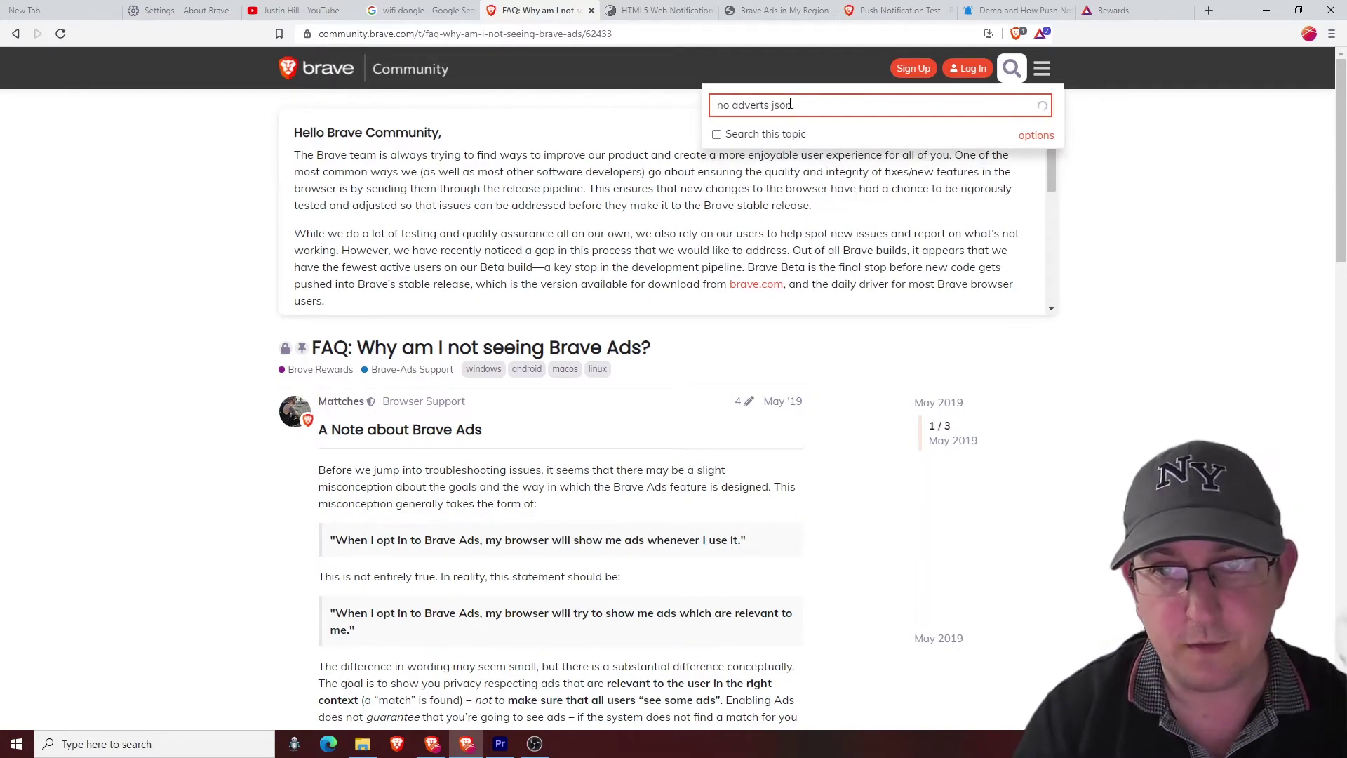
type("n")
key("Return")
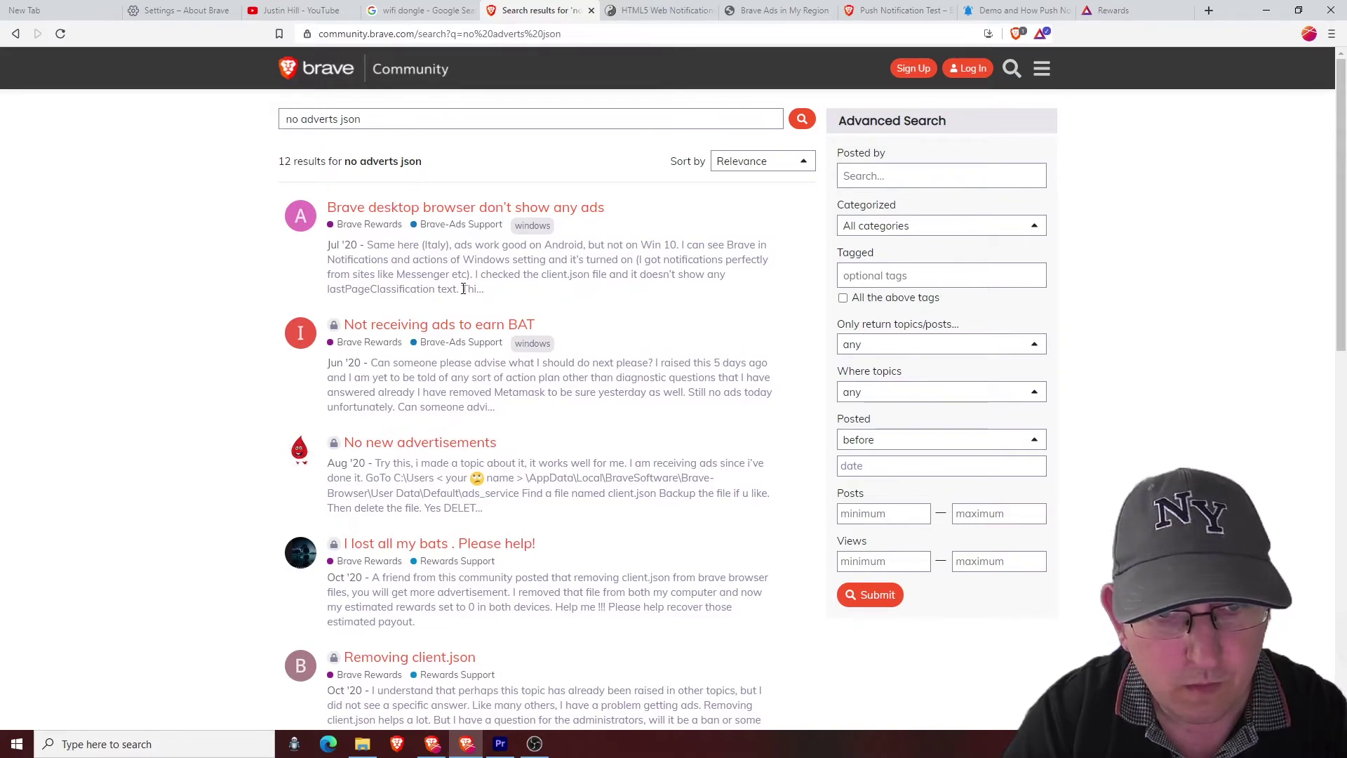
Step: Open 'Brave desktop browser don't show any ads' and read back to the November 2019 replies
left_click(449, 209)
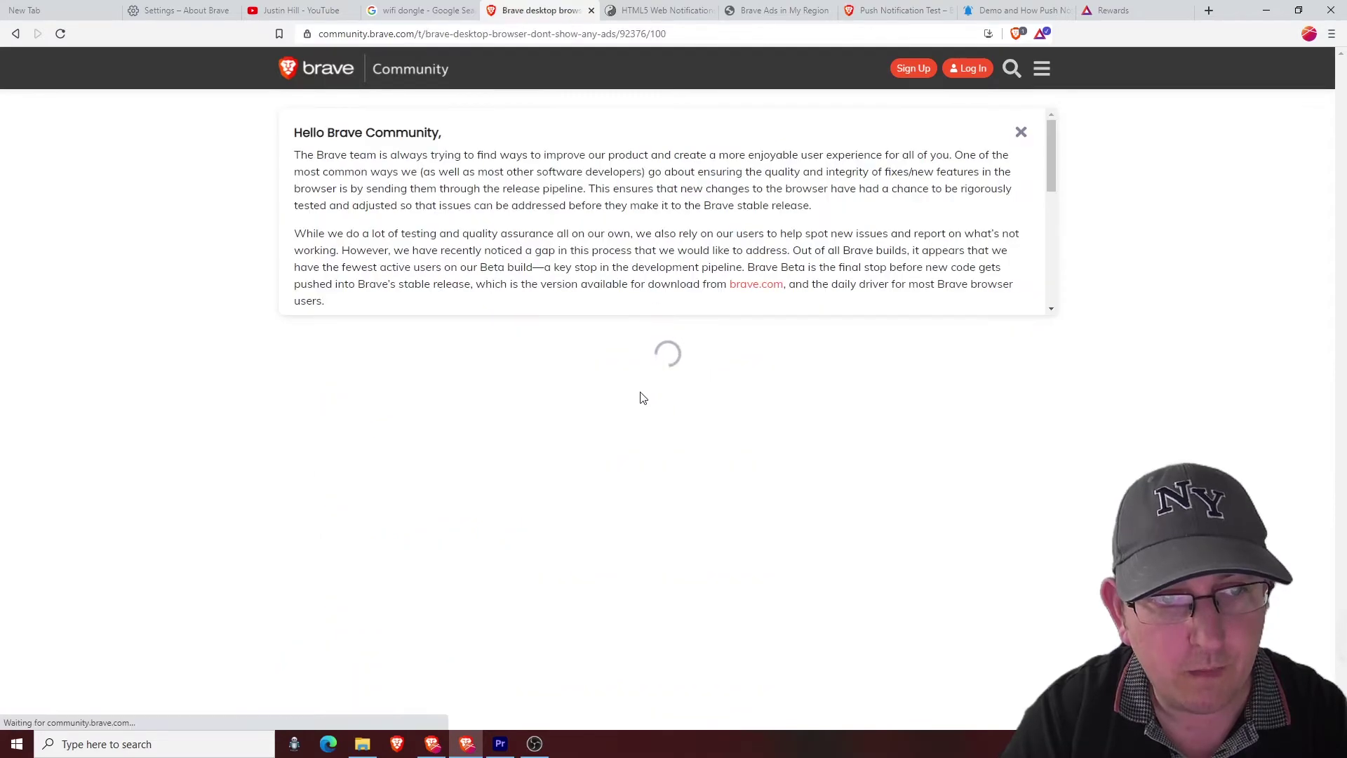
scroll(618, 456, "up", 6)
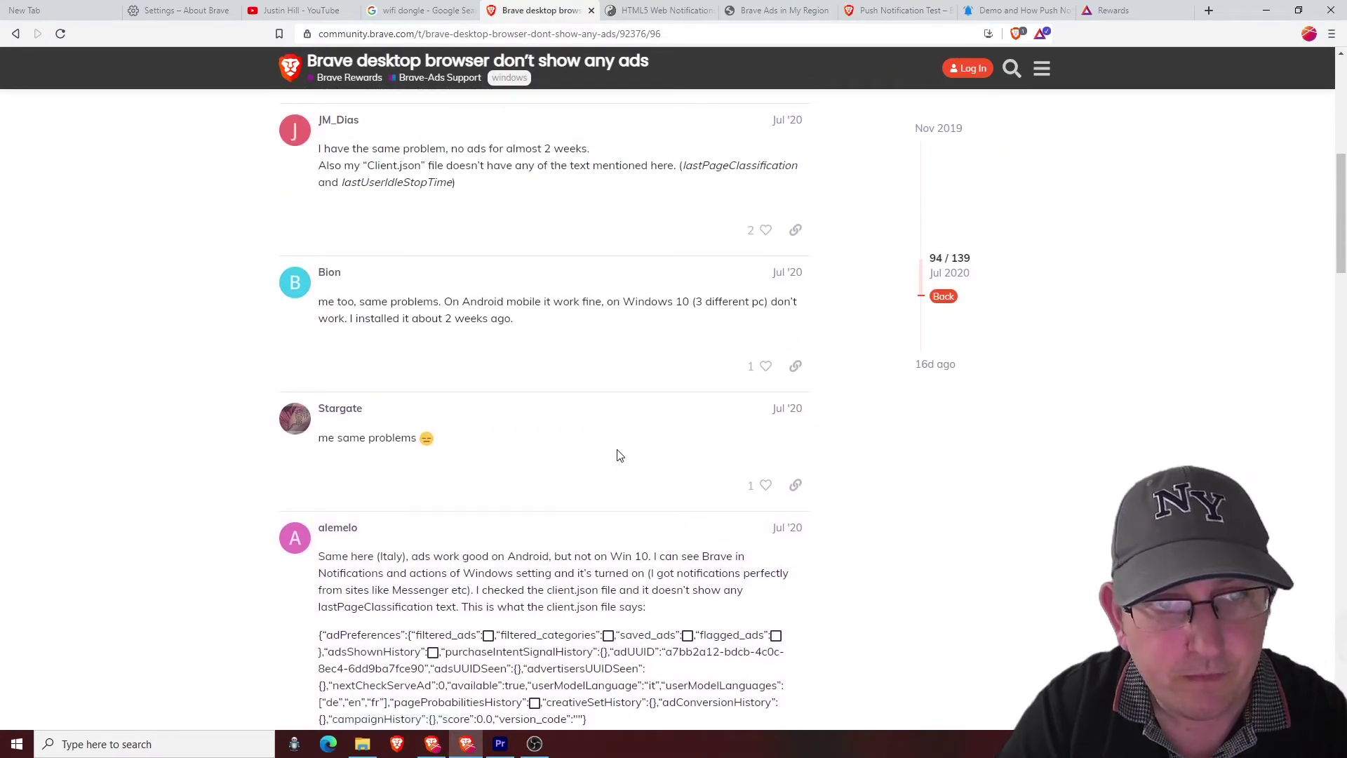
scroll(618, 456, "up", 5)
scroll(617, 456, "up", 15)
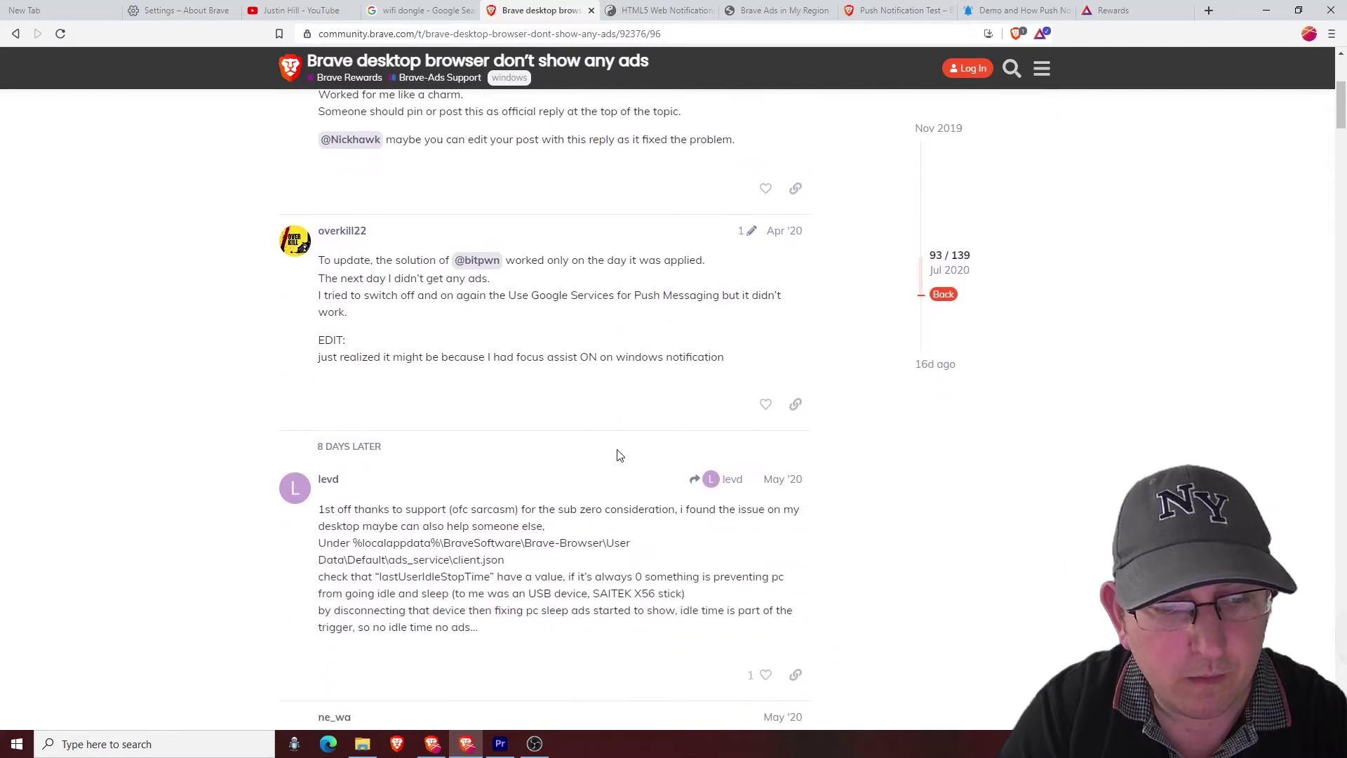
scroll(618, 456, "up", 8)
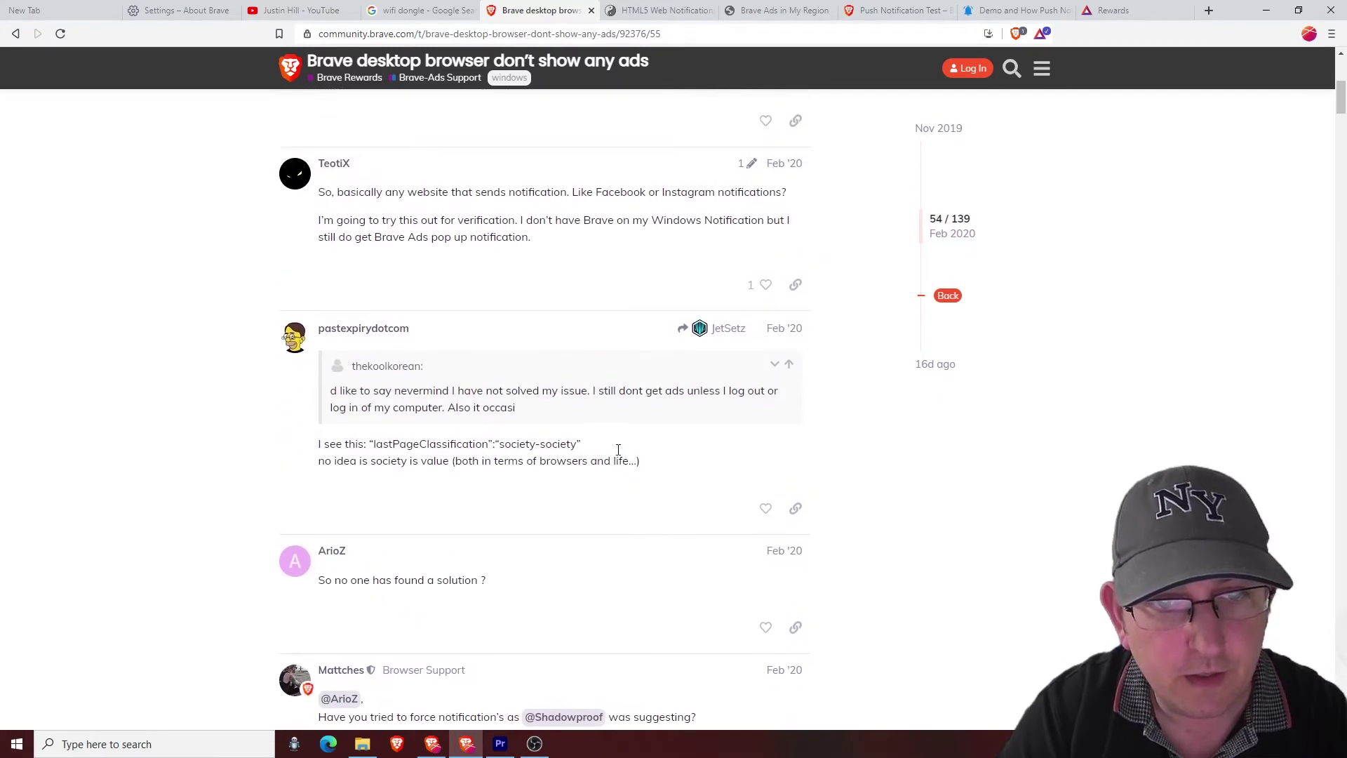
scroll(618, 456, "up", 2)
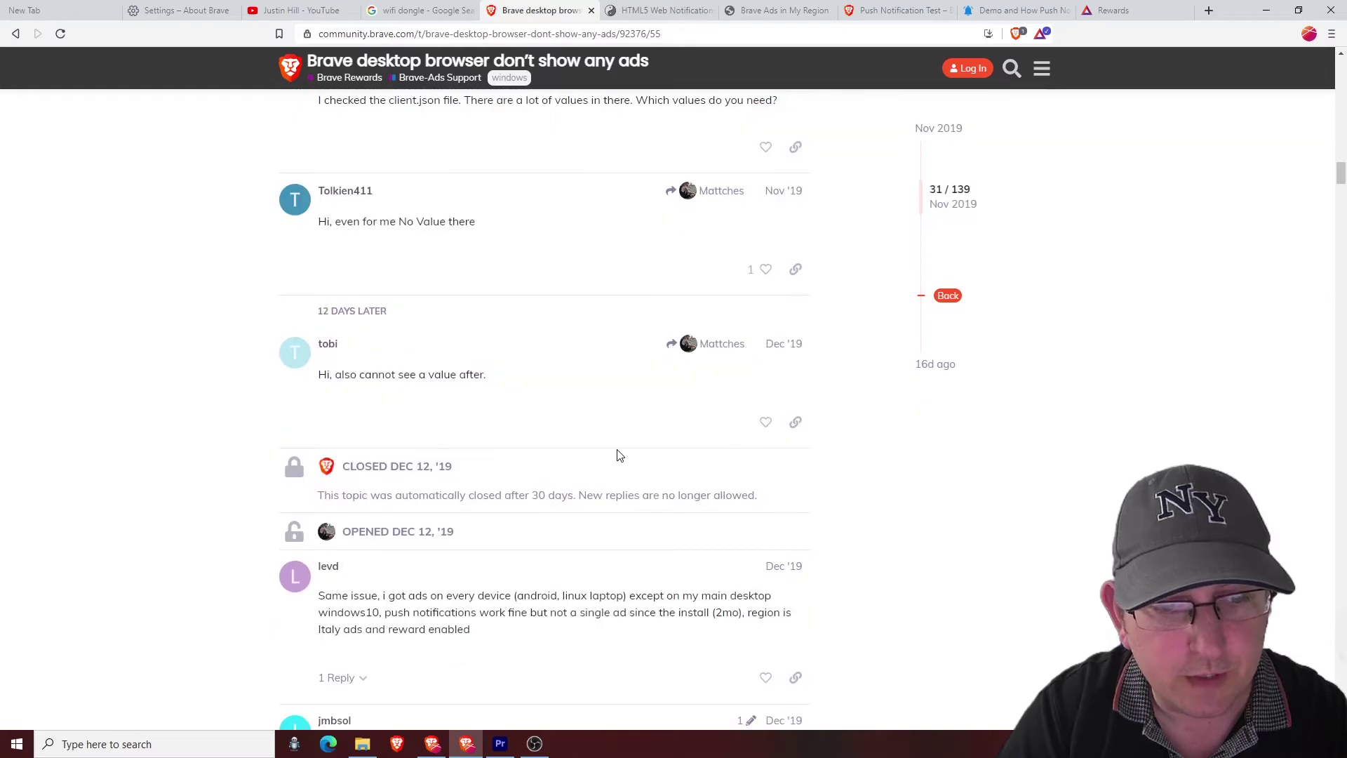
scroll(580, 582, "up", 1)
scroll(580, 582, "up", 5)
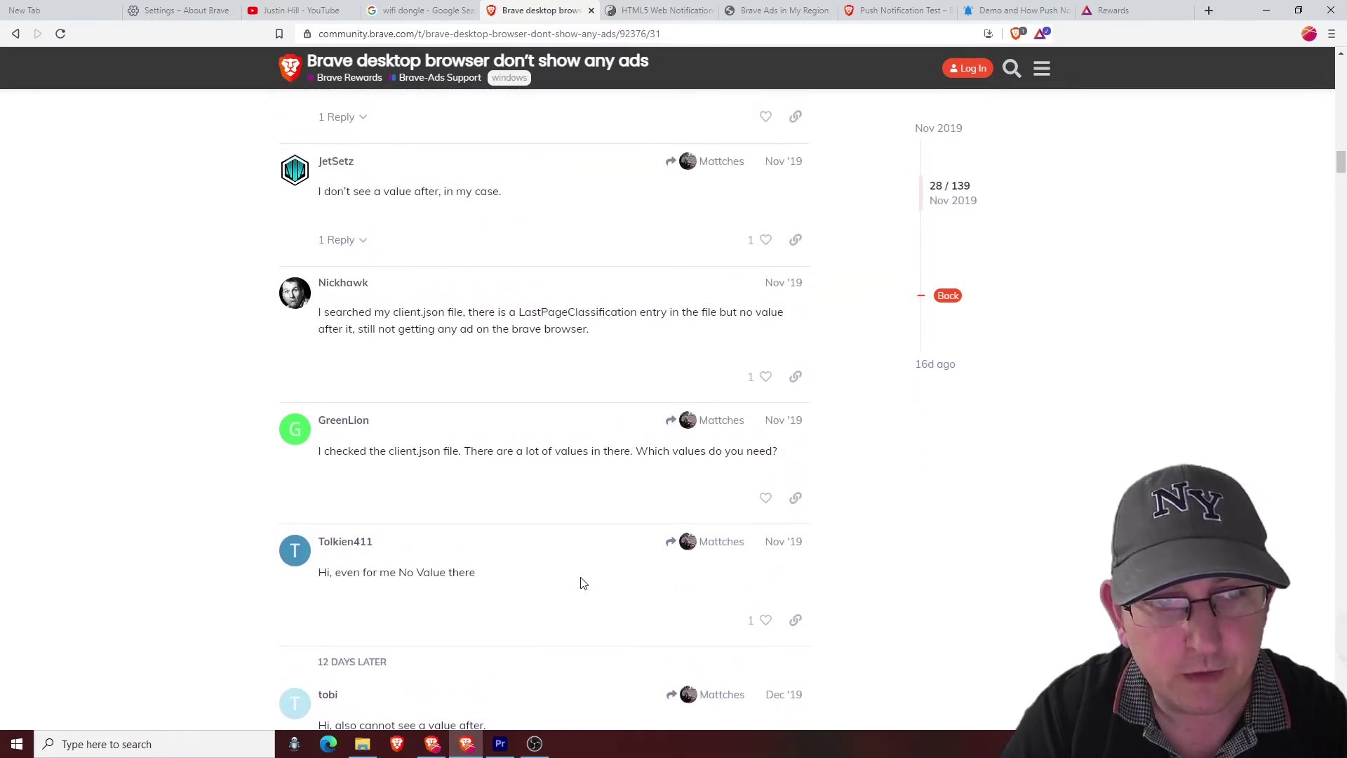
scroll(580, 582, "up", 6)
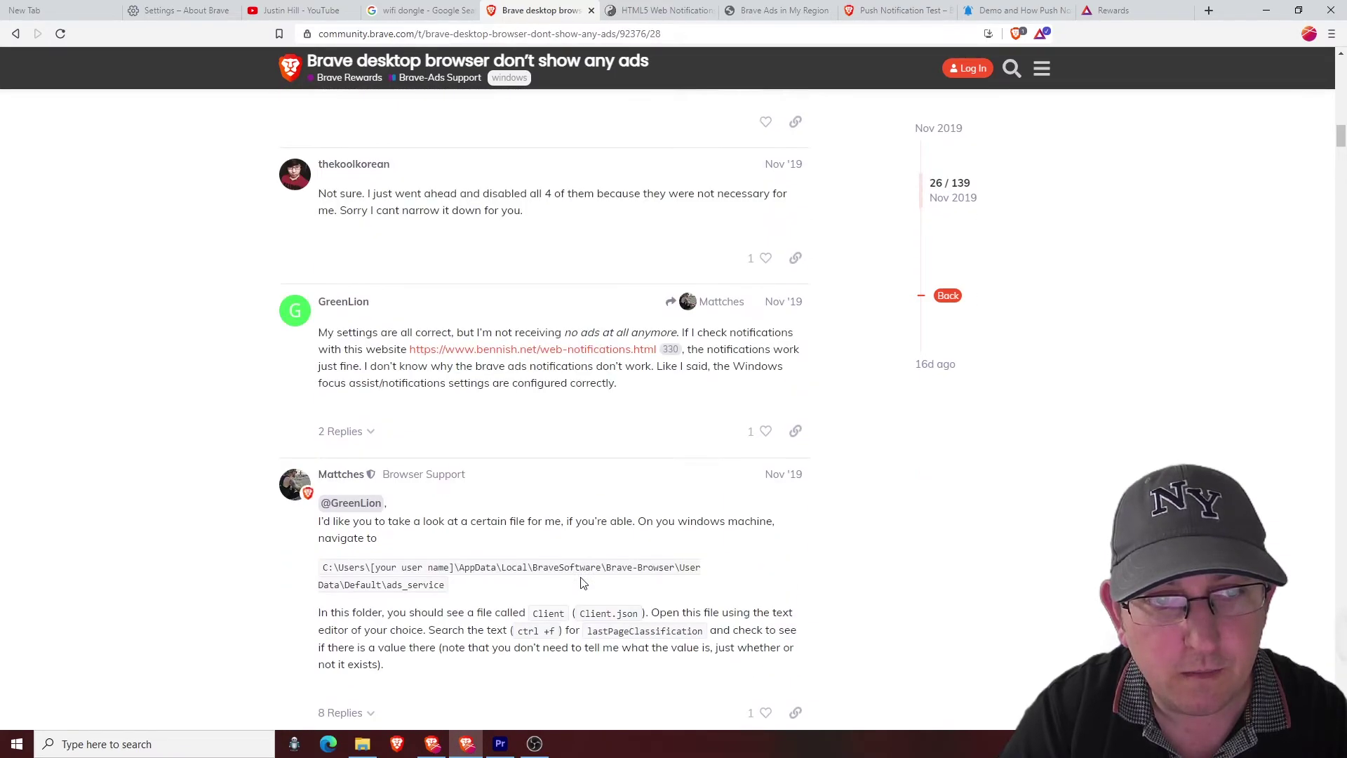
scroll(580, 583, "down", 1)
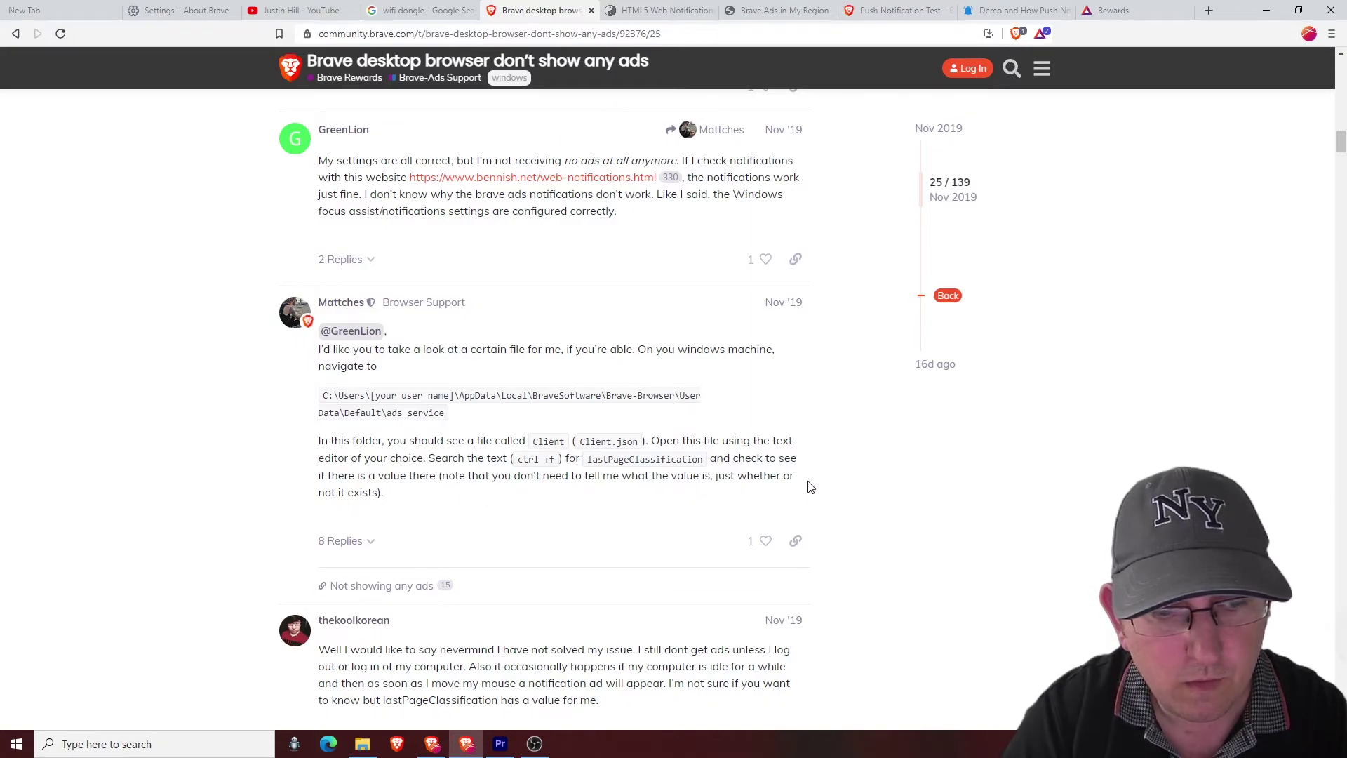
scroll(509, 520, "up", 1)
scroll(509, 520, "up", 3)
scroll(512, 526, "down", 2)
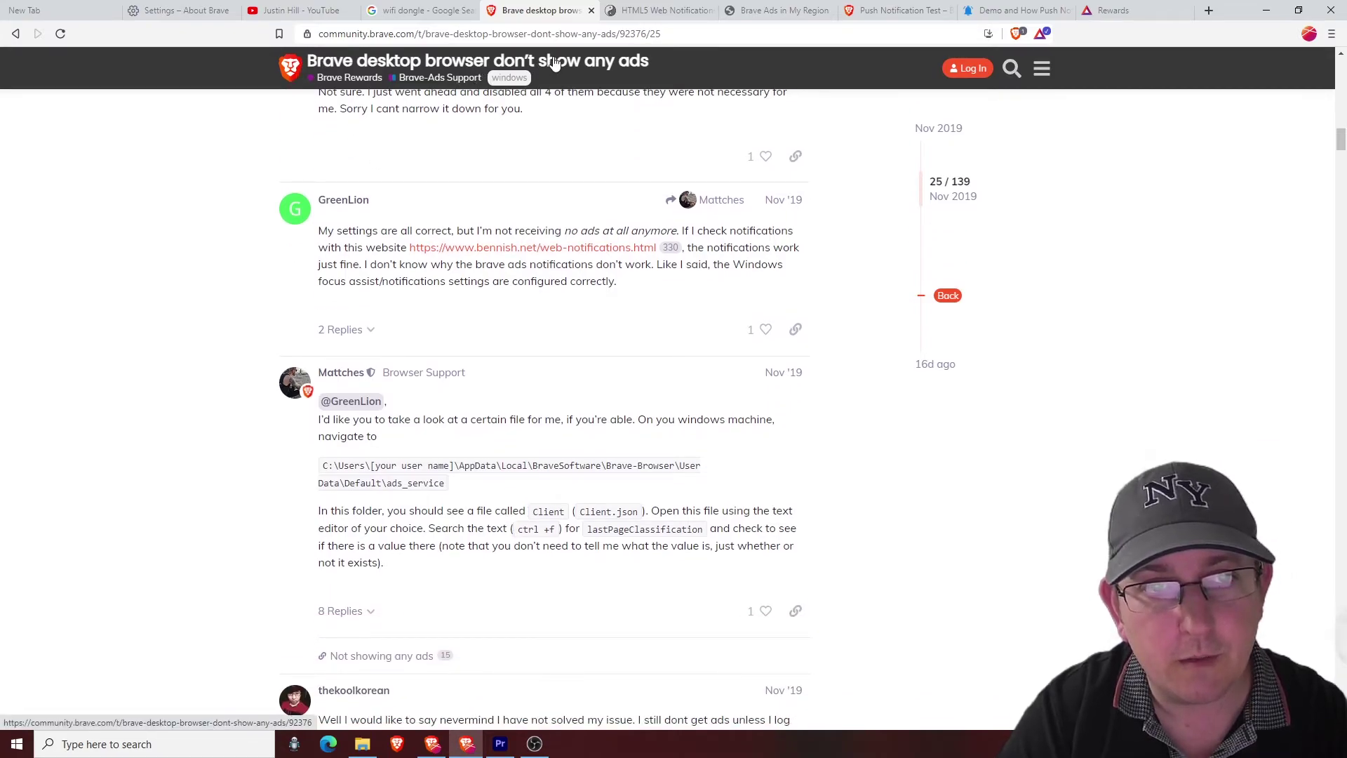
scroll(523, 517, "up", 4)
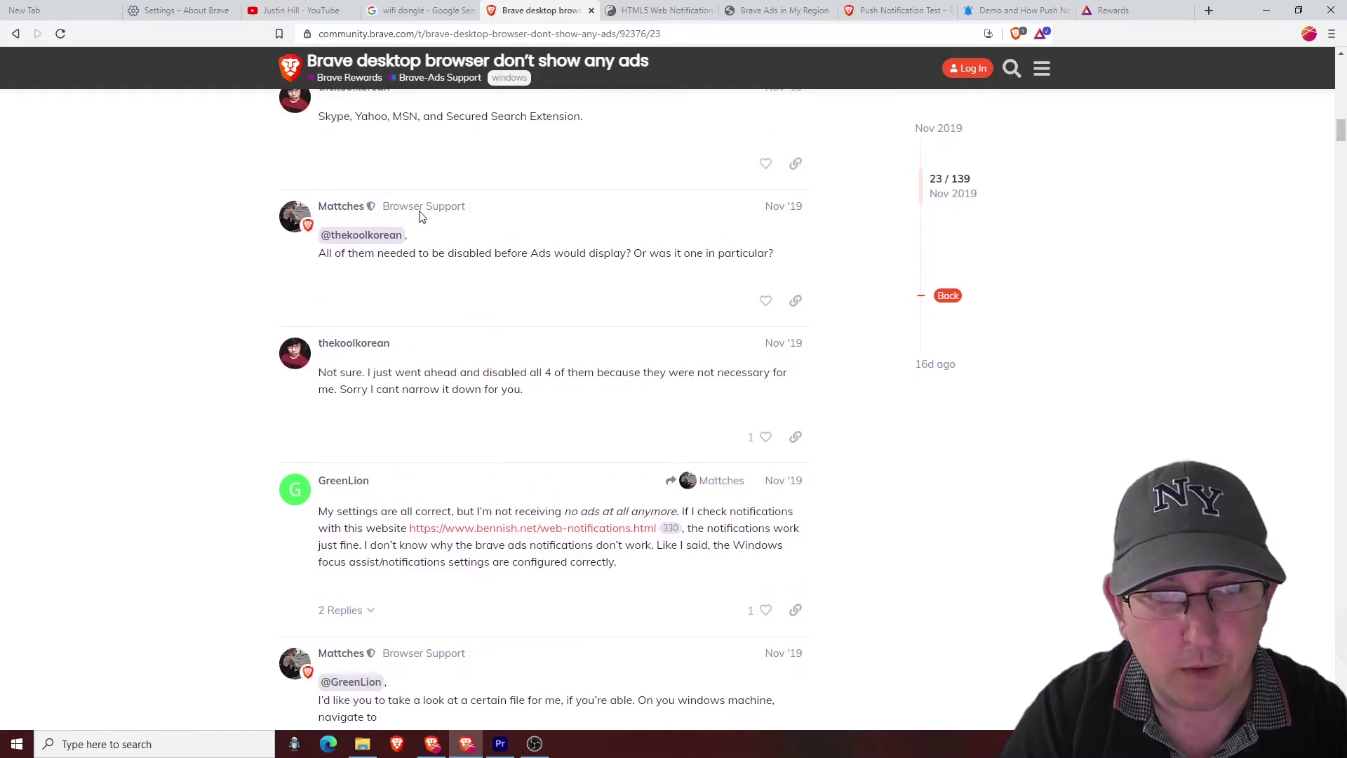
scroll(491, 330, "up", 4)
scroll(468, 275, "up", 1)
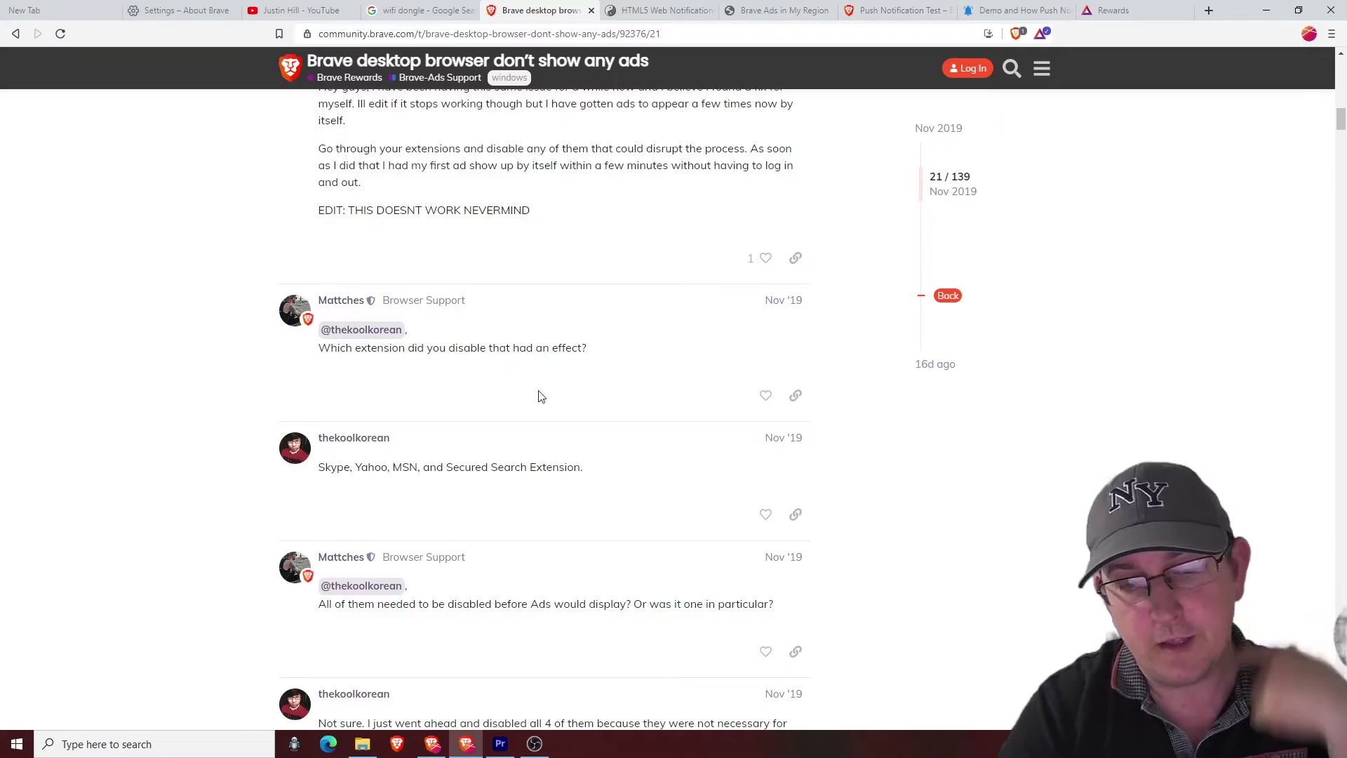
scroll(516, 554, "down", 7)
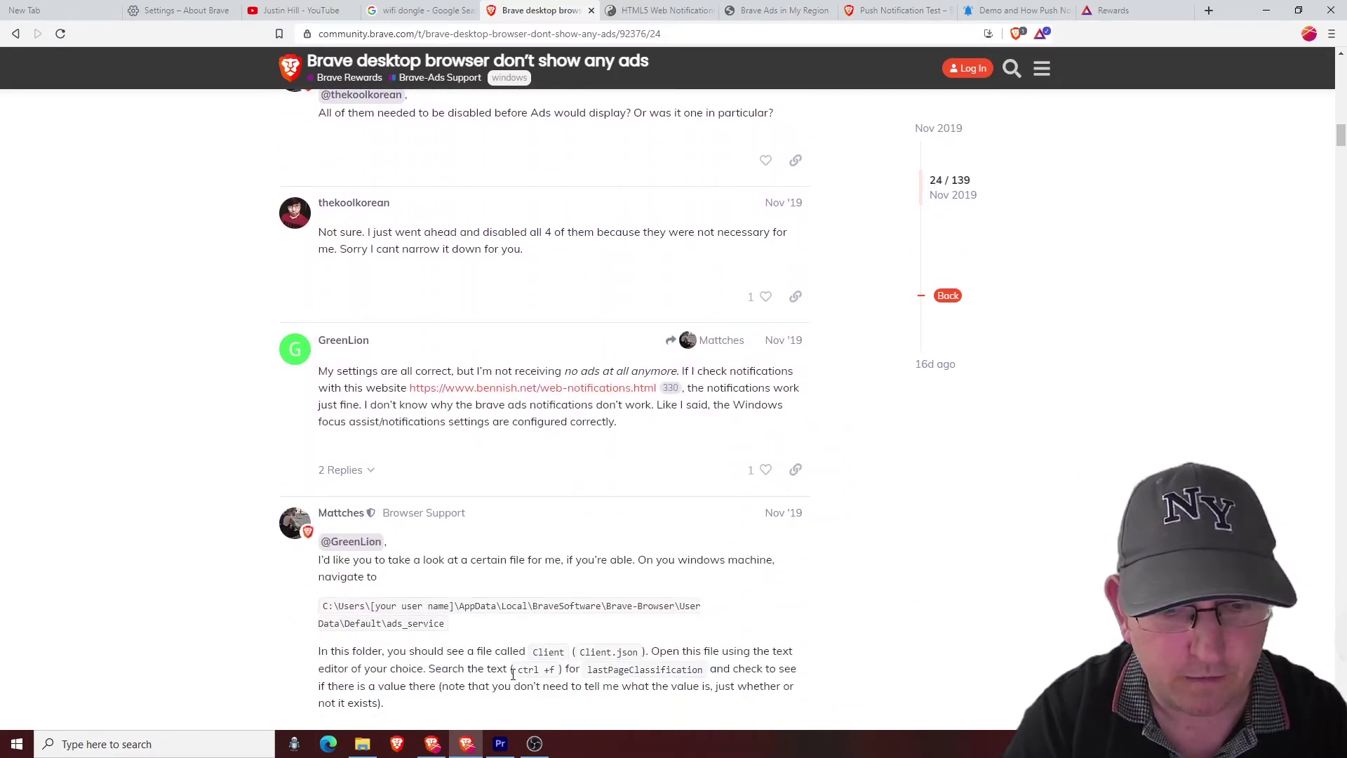
scroll(484, 670, "up", 11)
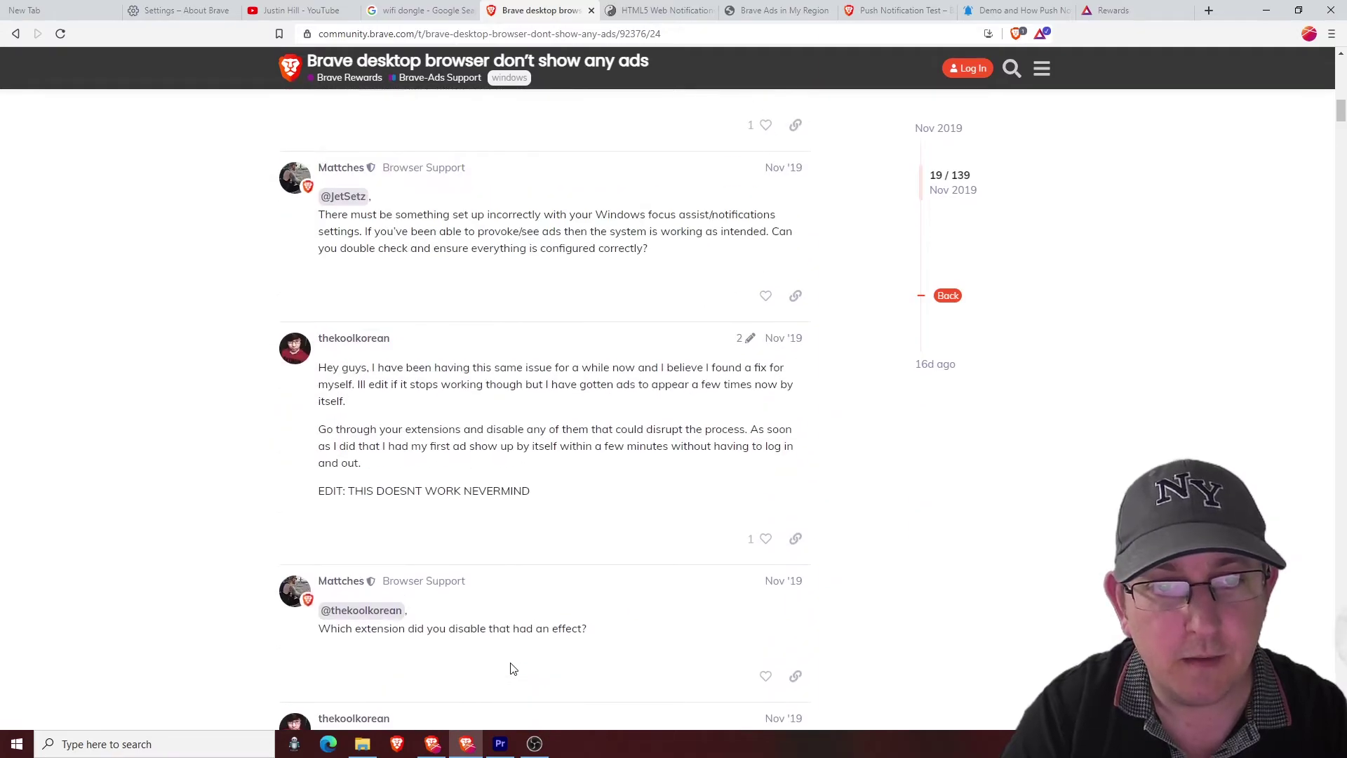
scroll(513, 668, "up", 5)
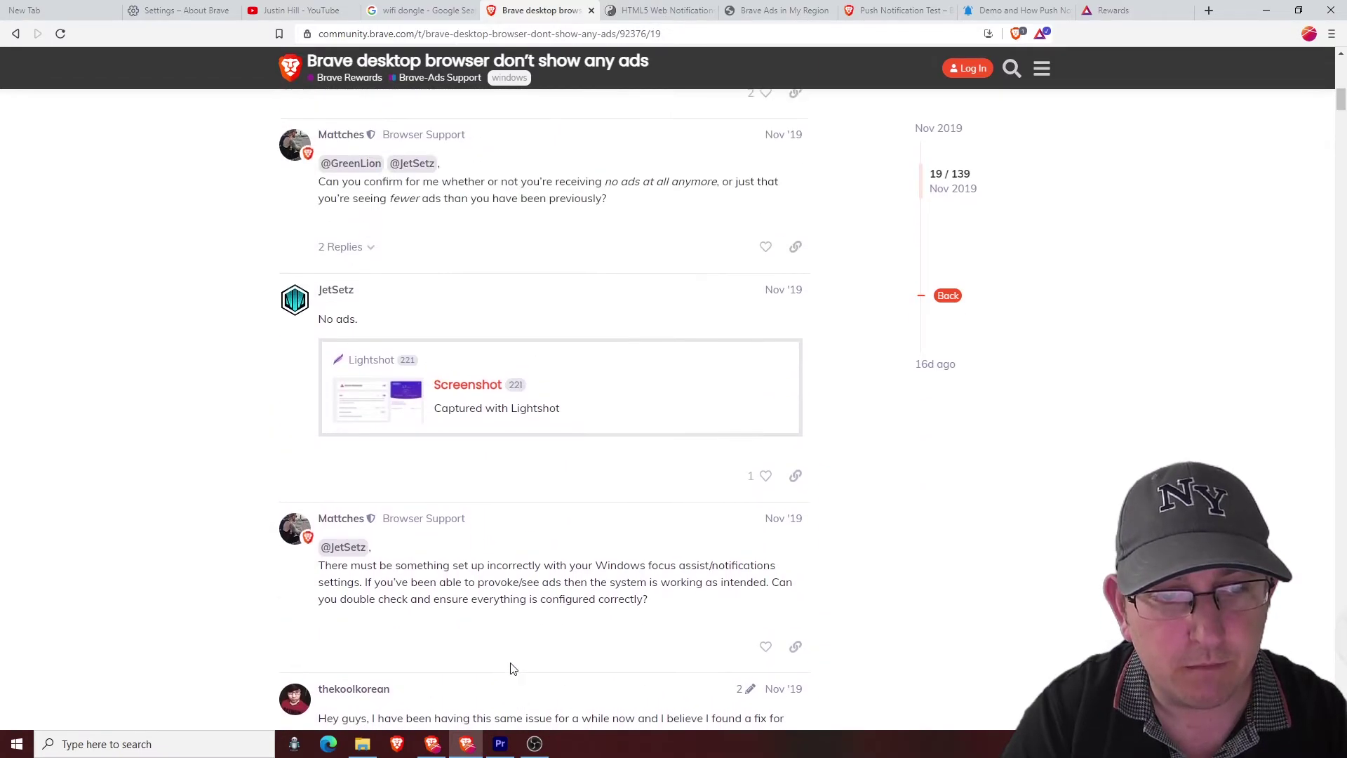
scroll(513, 669, "up", 8)
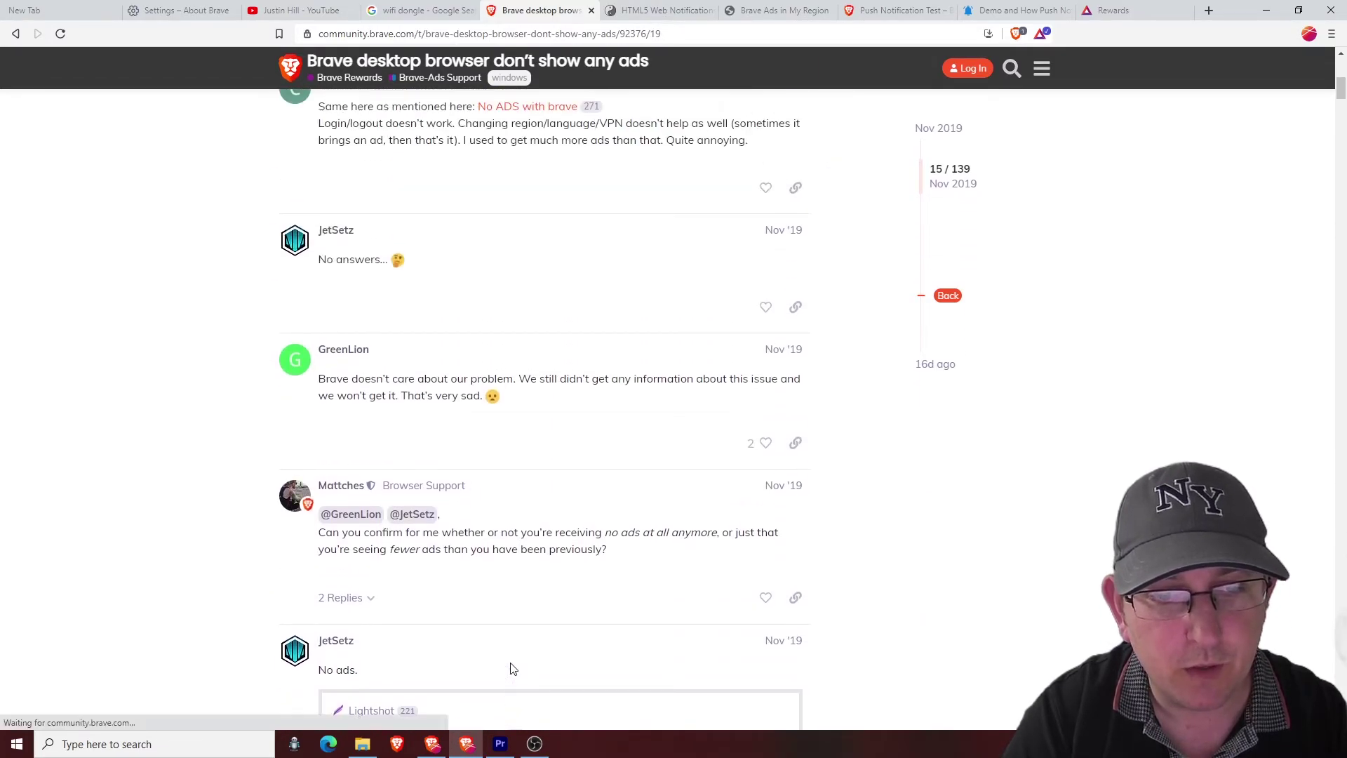
scroll(512, 631, "up", 6)
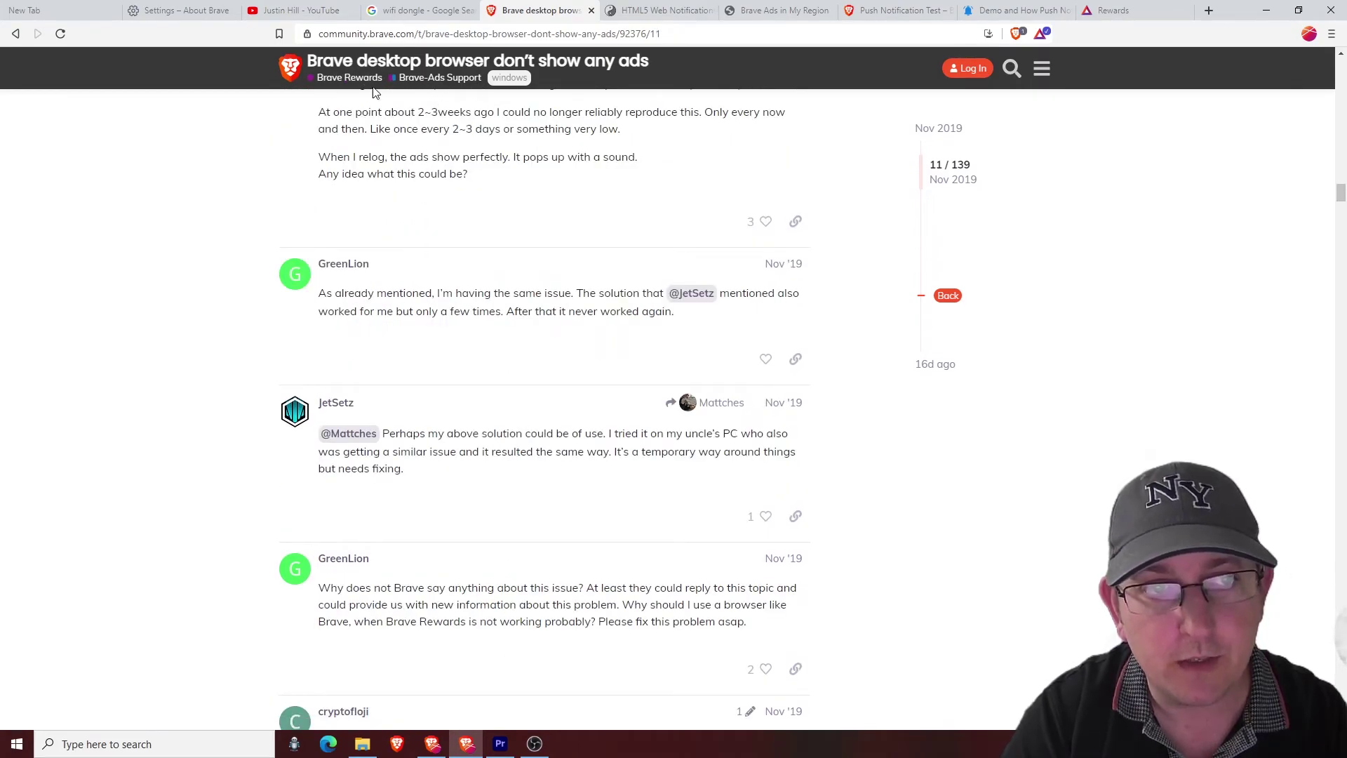
scroll(550, 362, "up", 3)
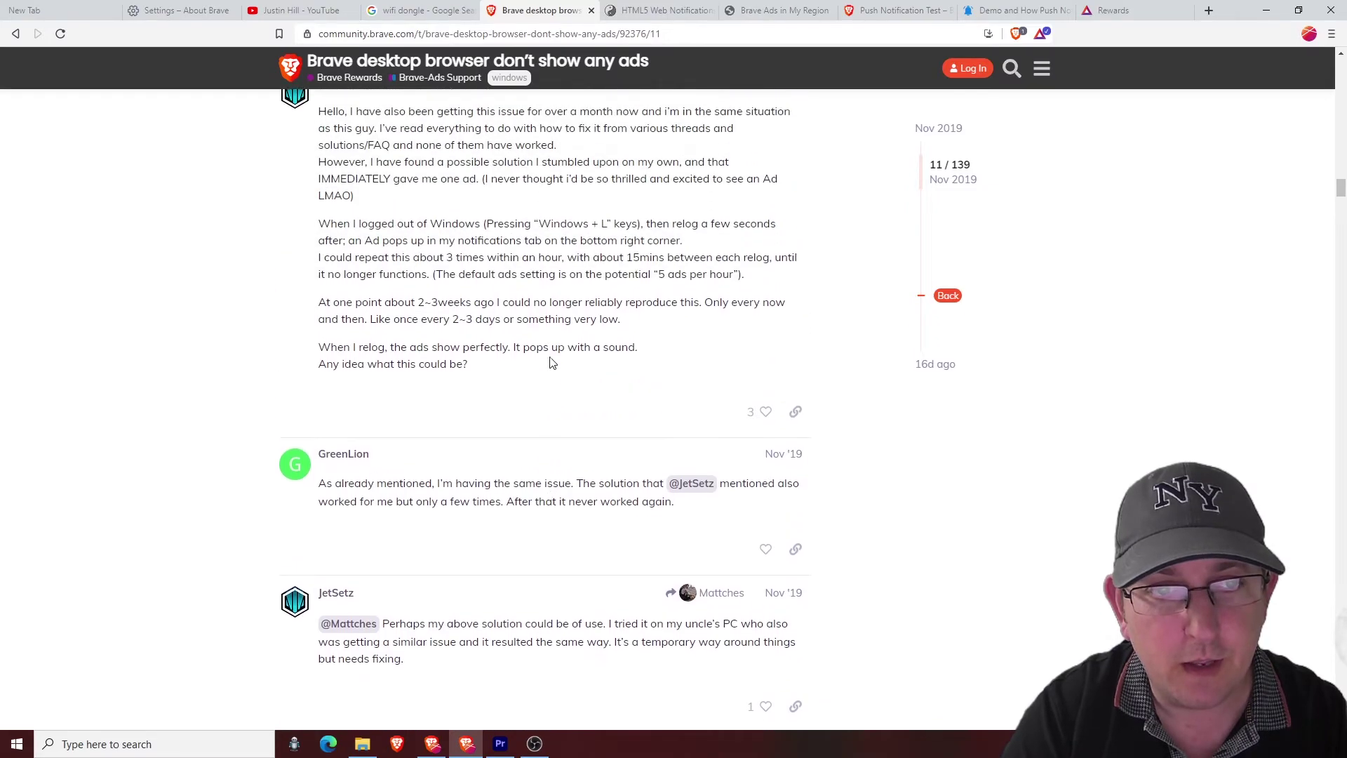
Step: Move down to the February 2020 posts about enabling notifications
scroll(550, 362, "down", 20)
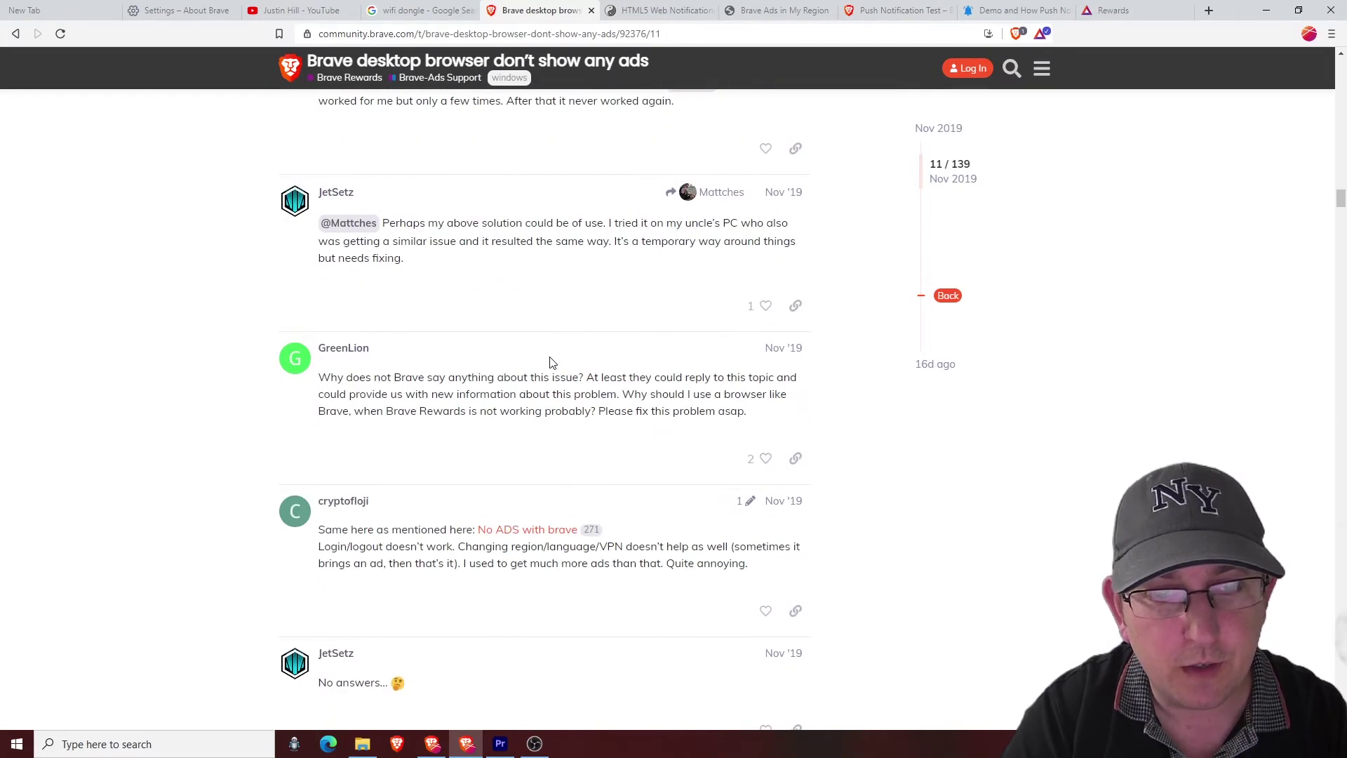
scroll(551, 357, "down", 20)
scroll(549, 356, "down", 15)
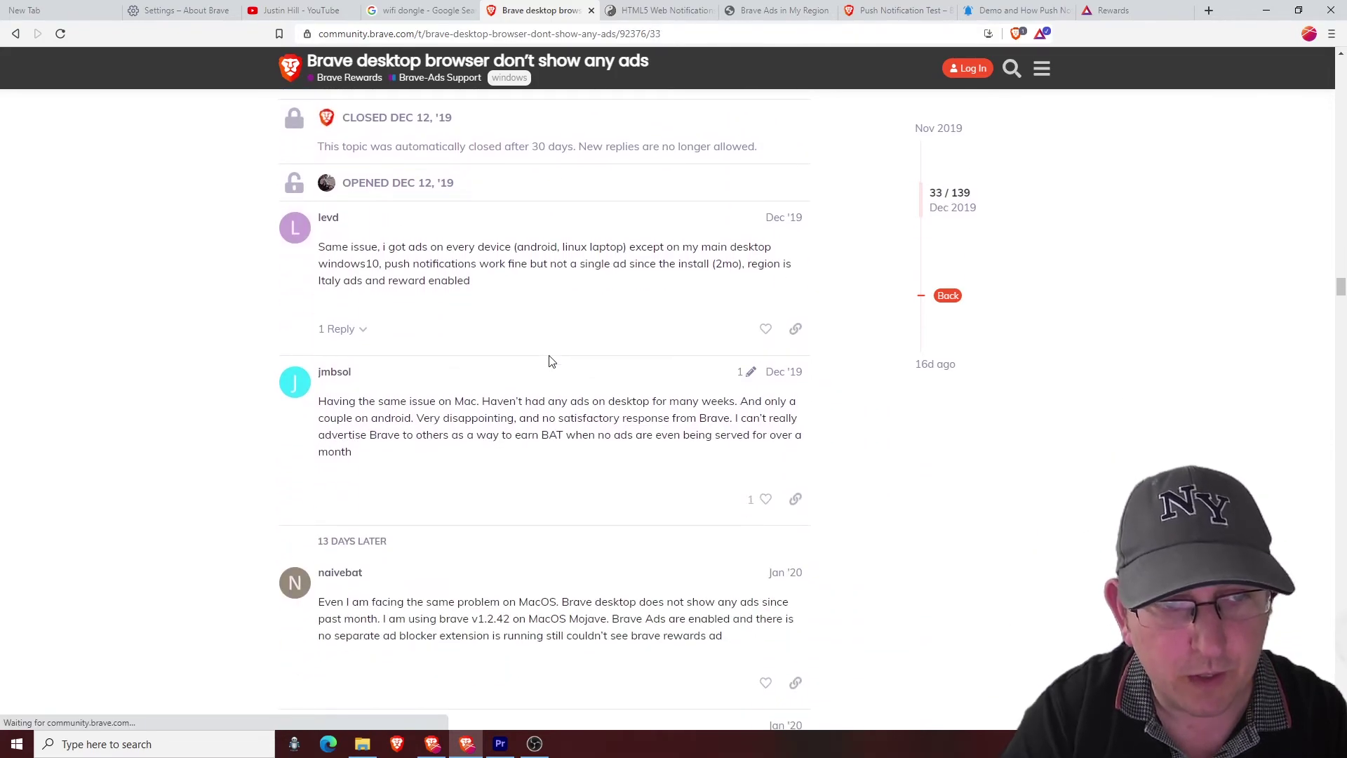
scroll(551, 360, "down", 5)
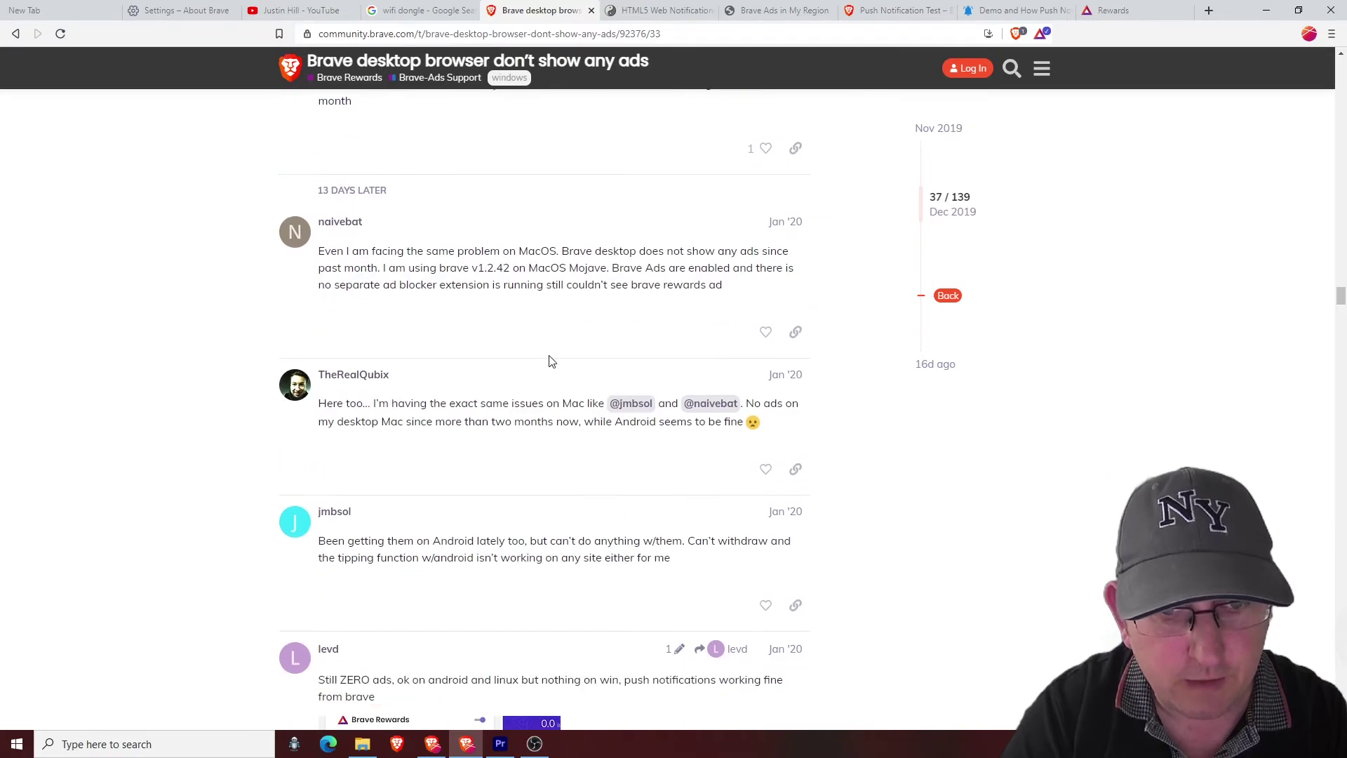
scroll(551, 361, "down", 4)
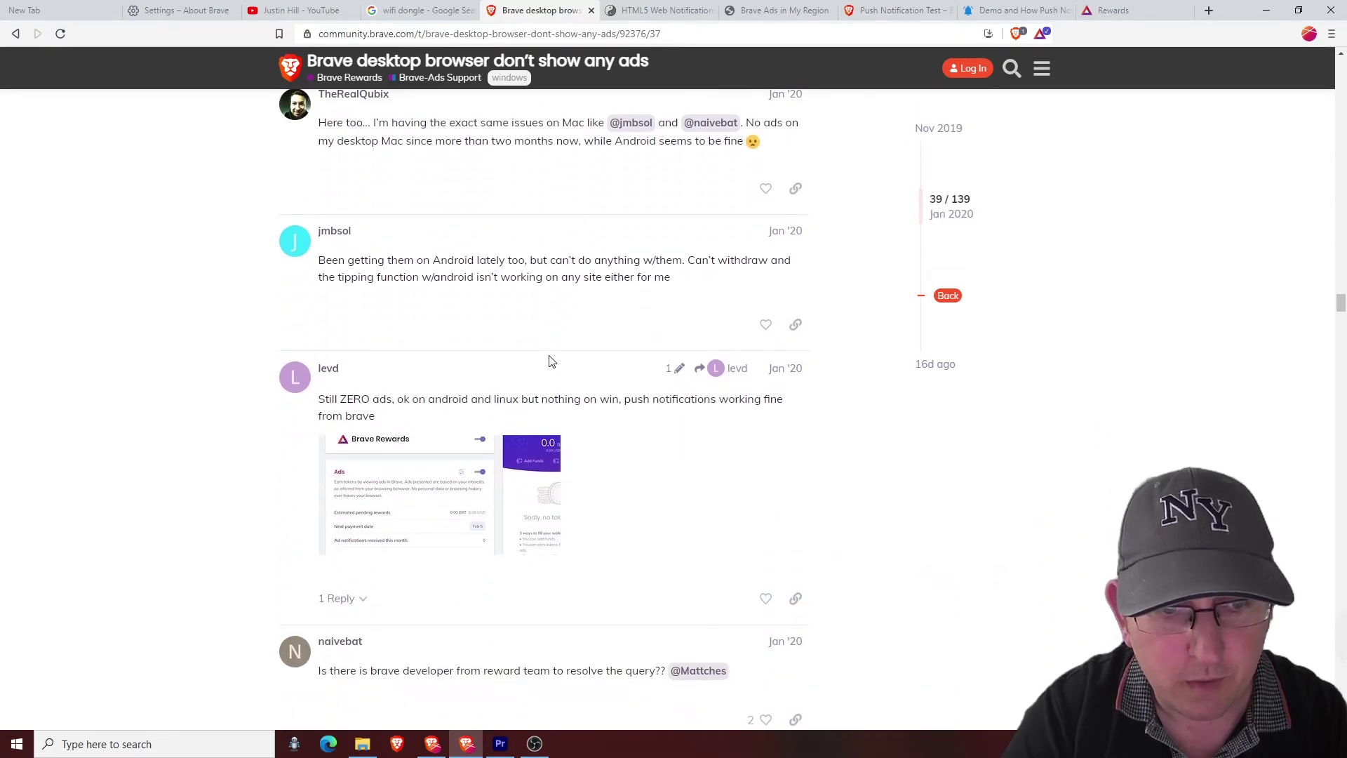
scroll(550, 361, "down", 9)
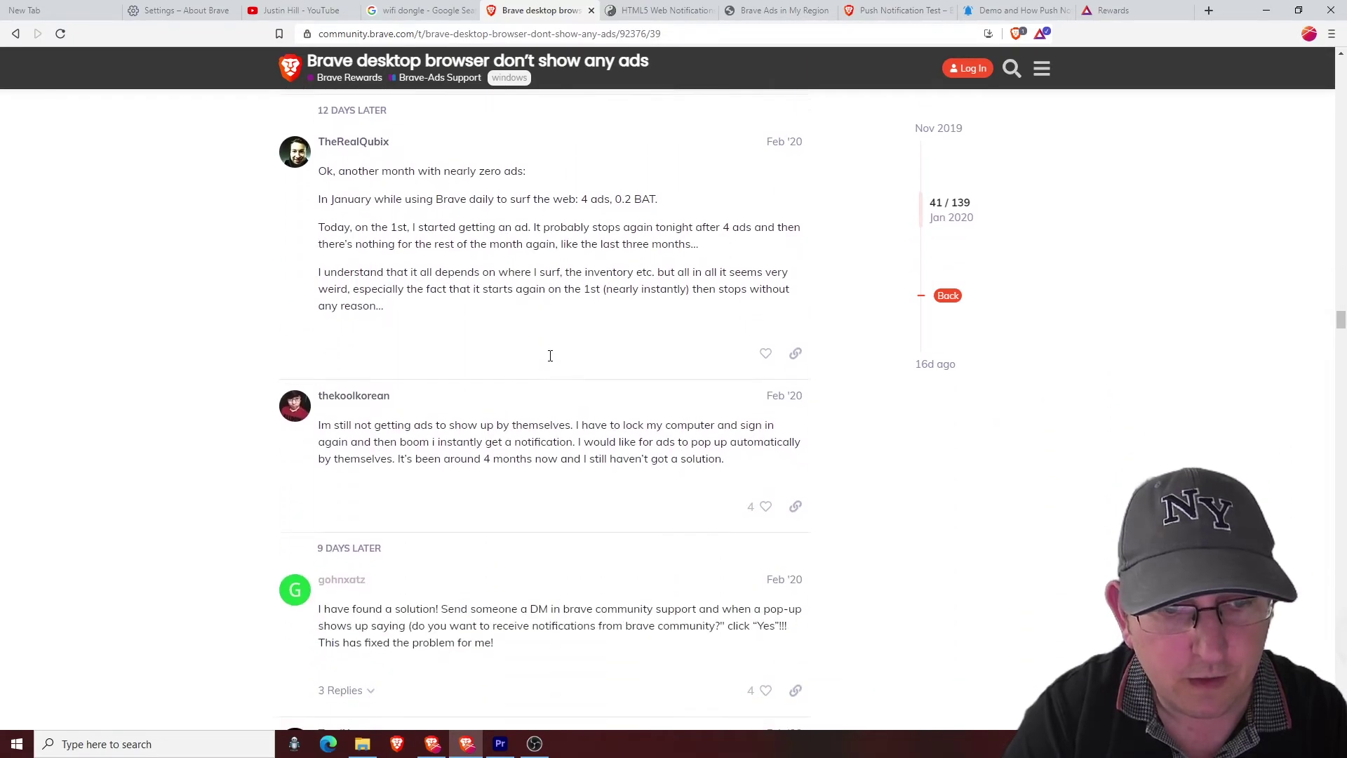
scroll(551, 361, "down", 4)
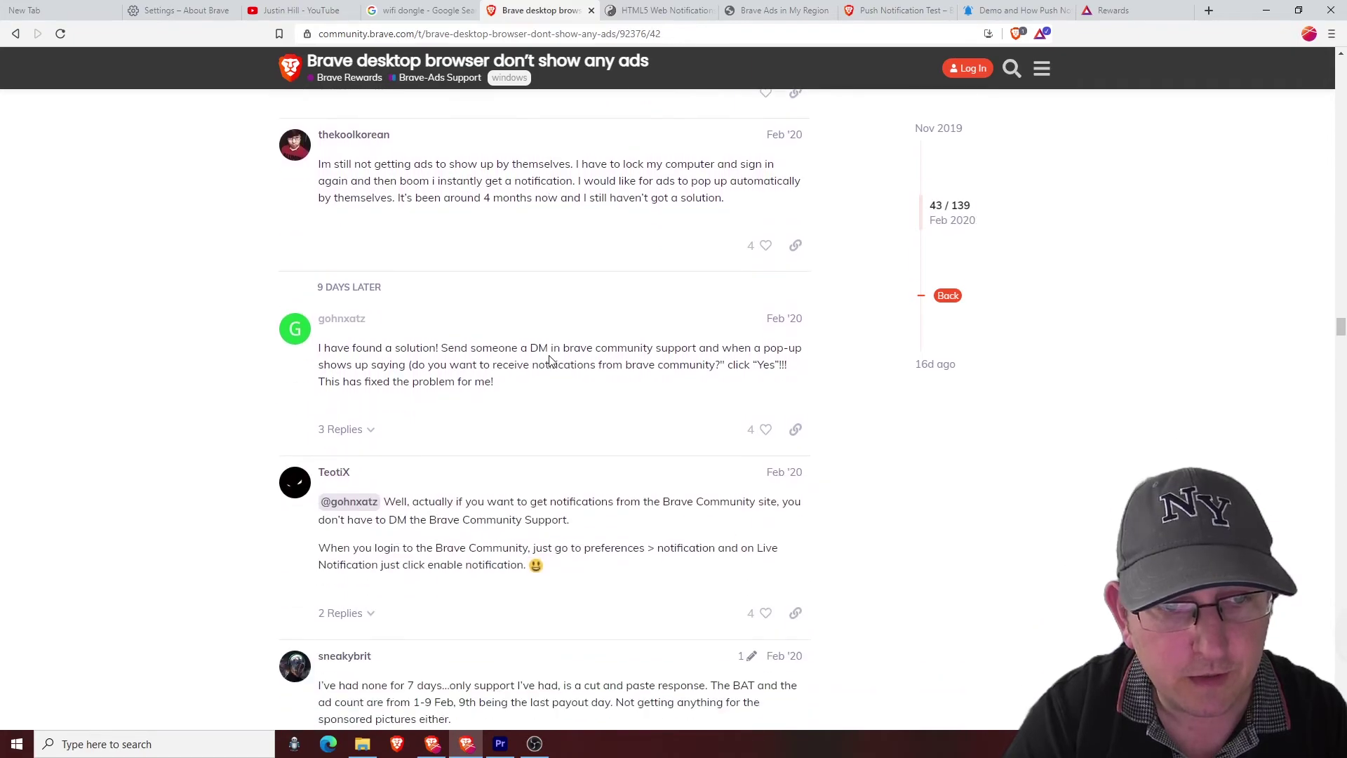
scroll(551, 360, "down", 5)
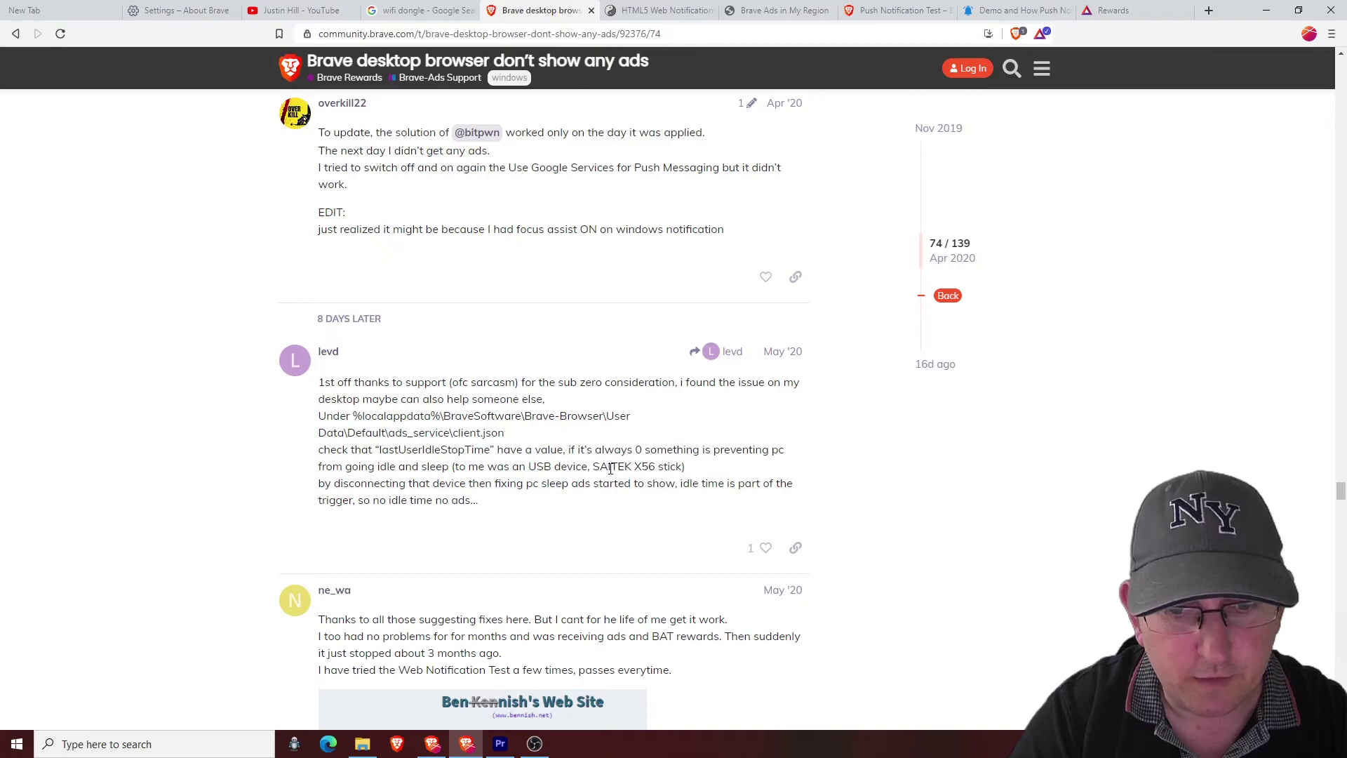
Step: Select the device name 'SAITEK X56 stick' in the May 2020 reply
left_click_drag(593, 466, 682, 467)
key("ctrl+c")
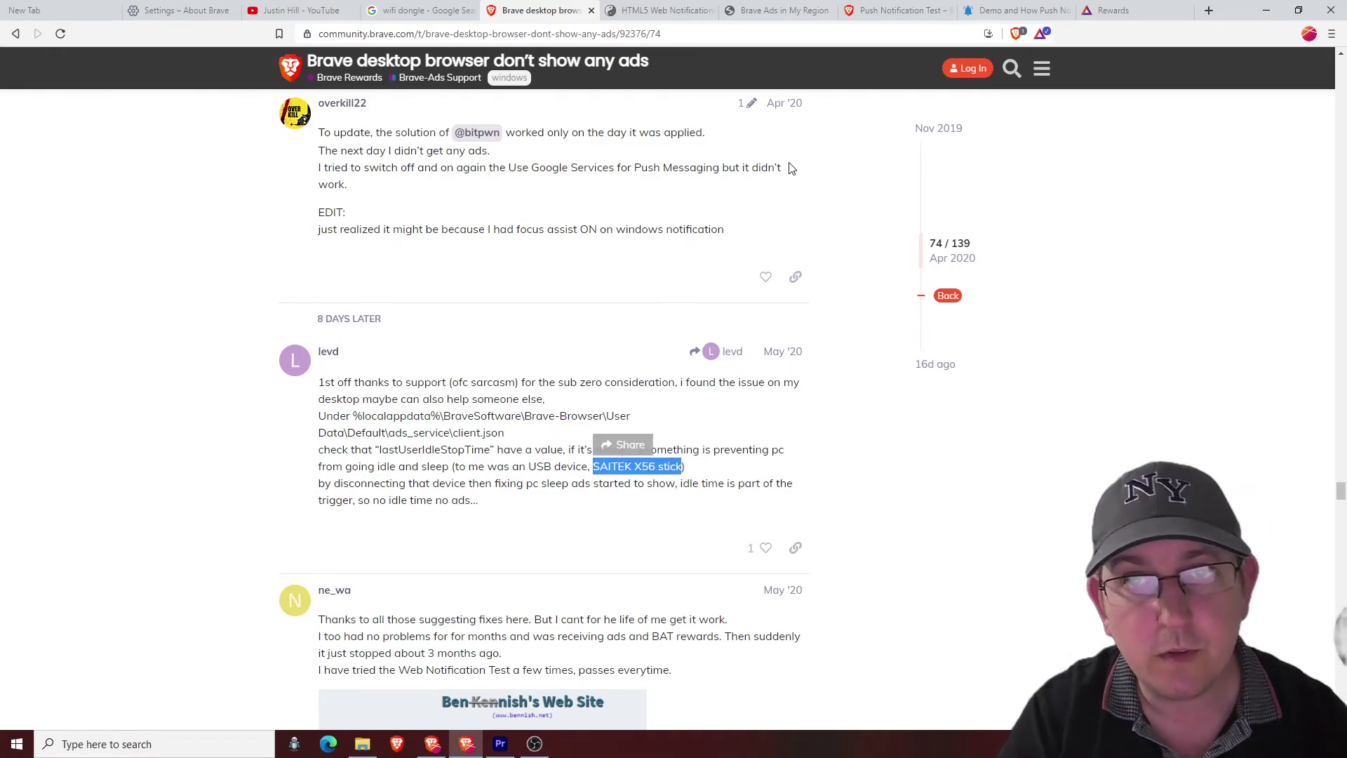
Step: Search Google for 'SAITEK X56 stick' in a new tab
left_click(1208, 11)
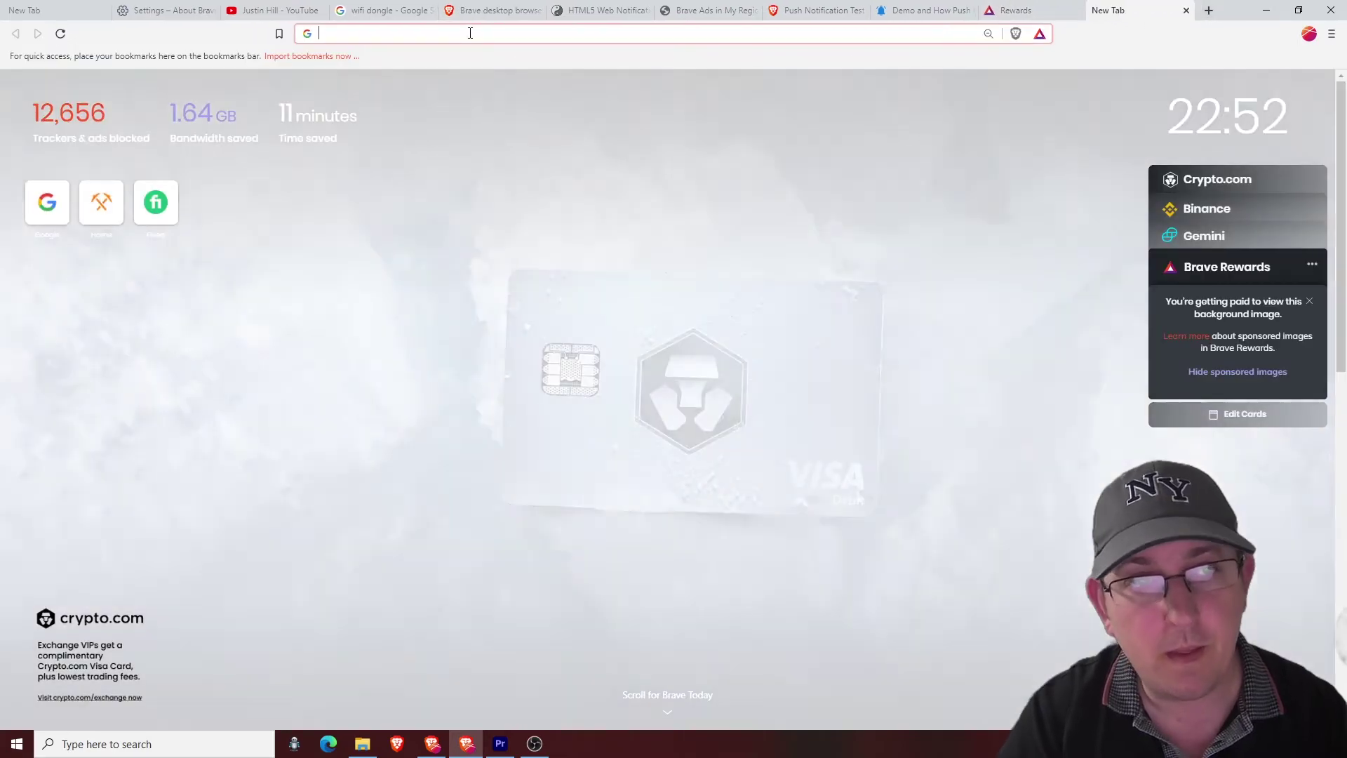
key("ctrl+v")
key("Return")
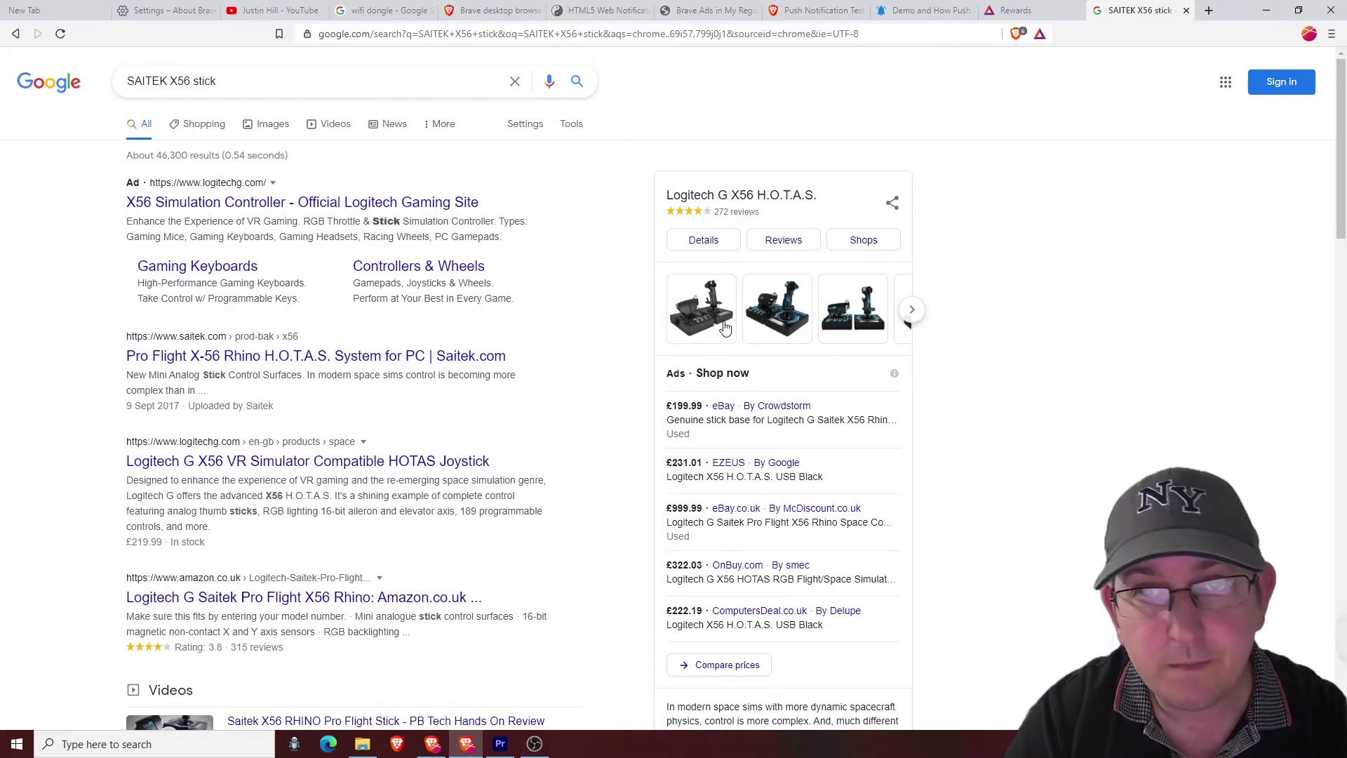
Step: Go back past the notification test pages to the Brave community thread
left_click(785, 13)
left_click(600, 13)
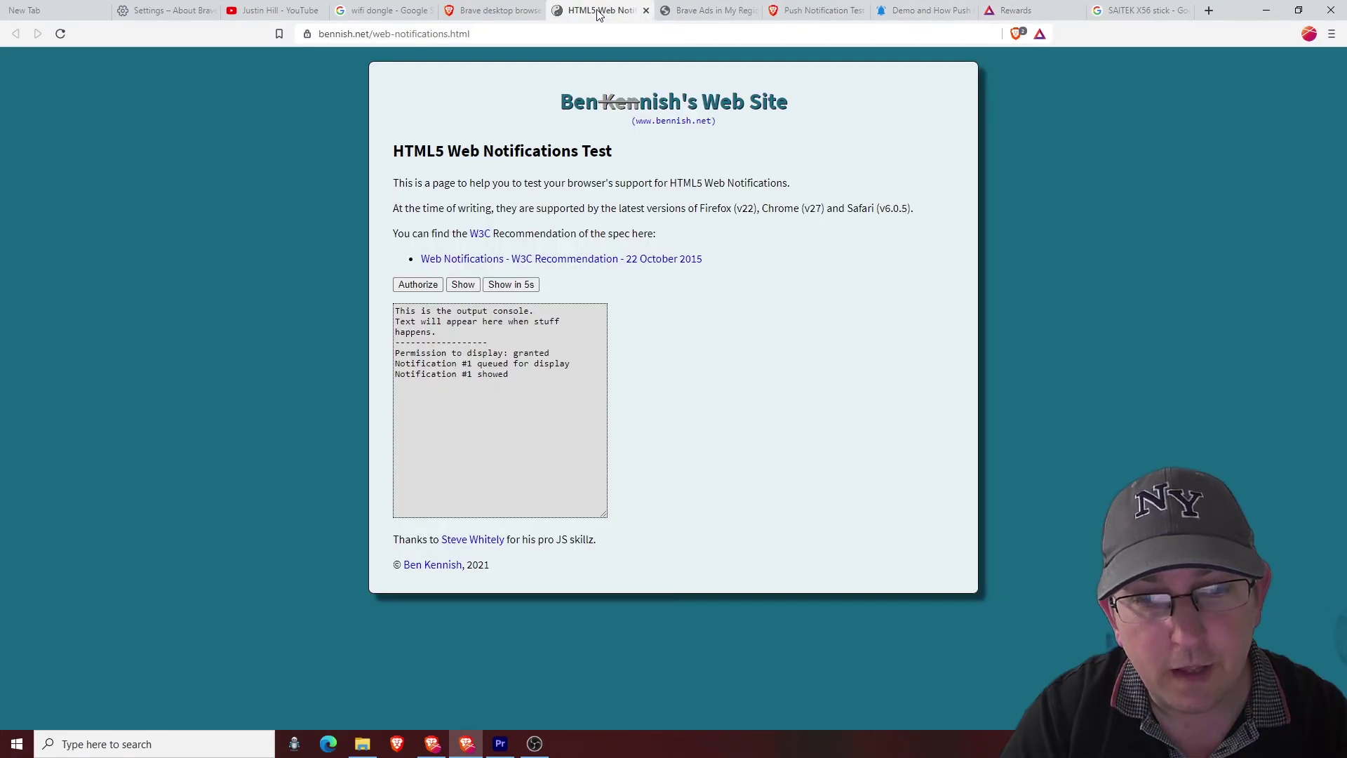
left_click(494, 15)
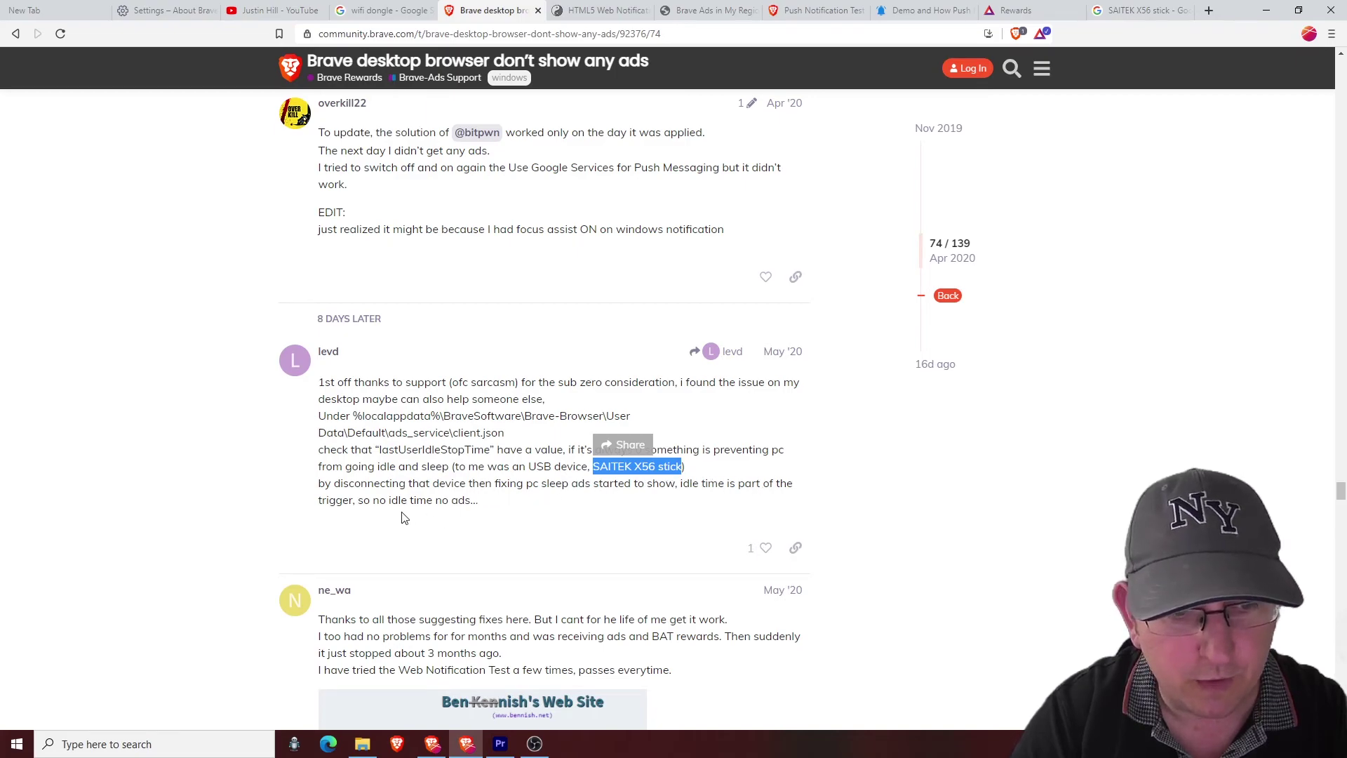
left_click(483, 504)
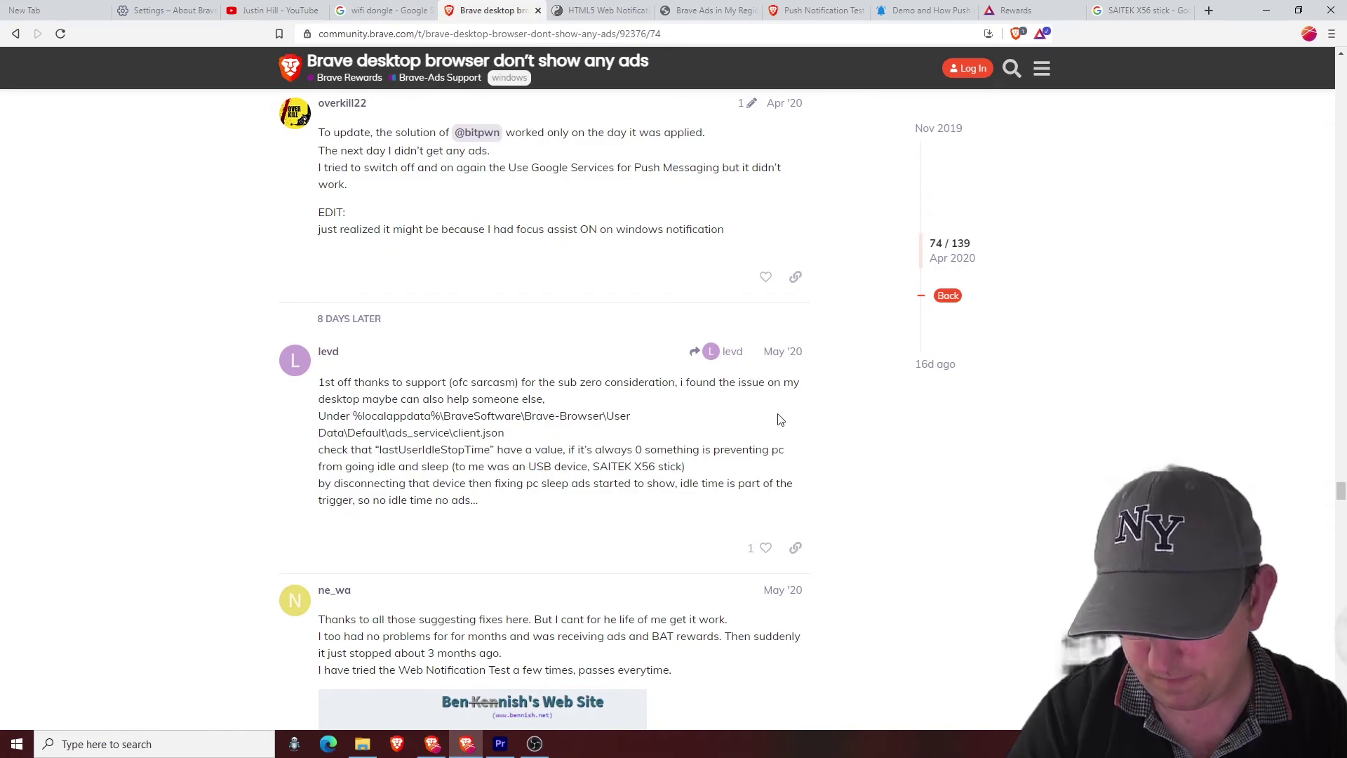
scroll(778, 420, "up", 20)
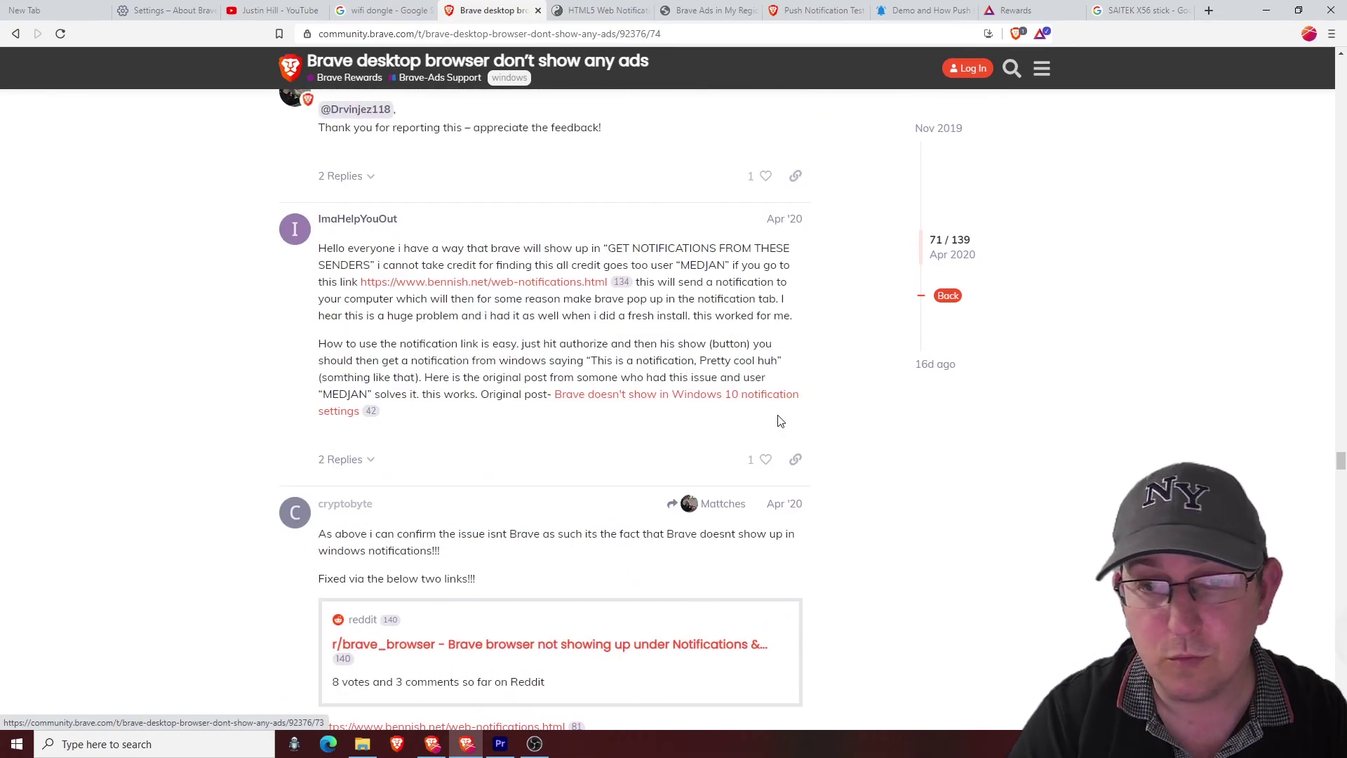
scroll(778, 419, "up", 7)
scroll(779, 419, "down", 20)
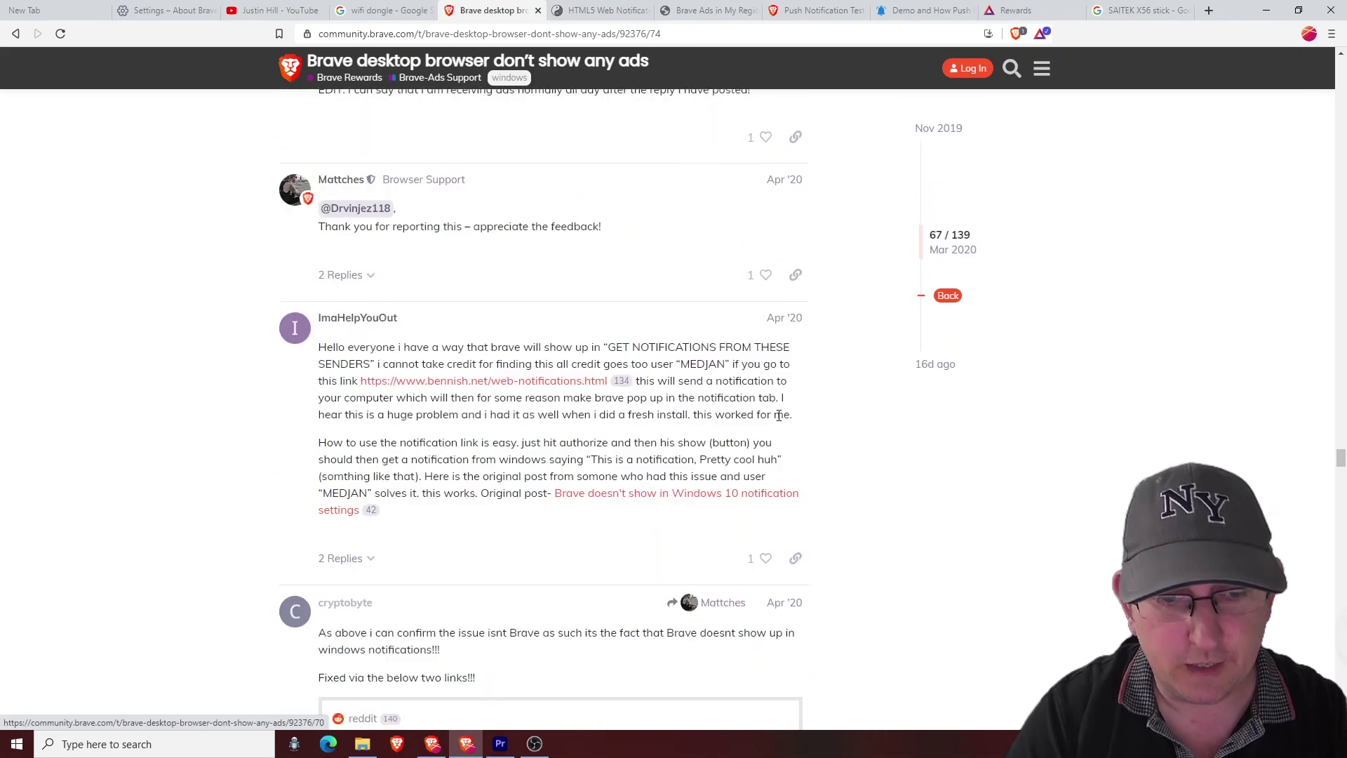
scroll(779, 419, "down", 8)
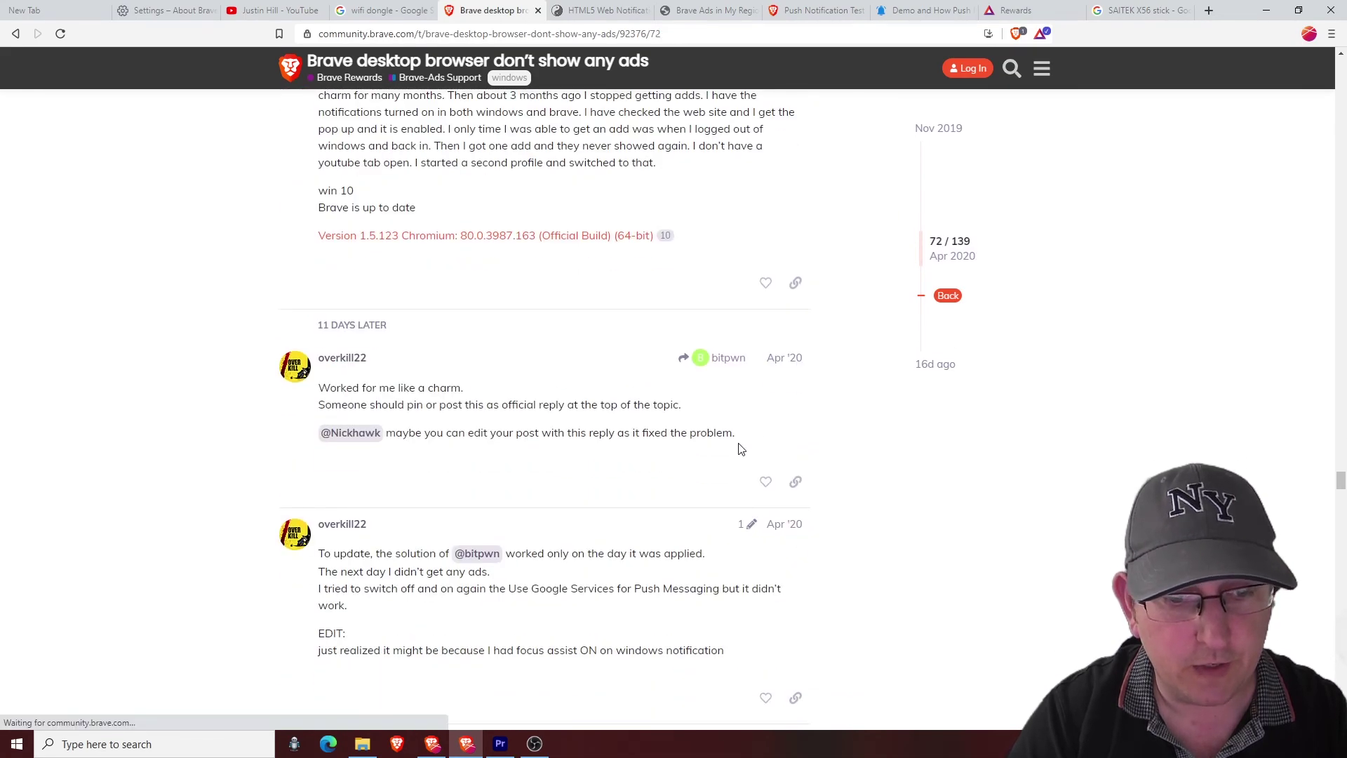
scroll(589, 362, "down", 4)
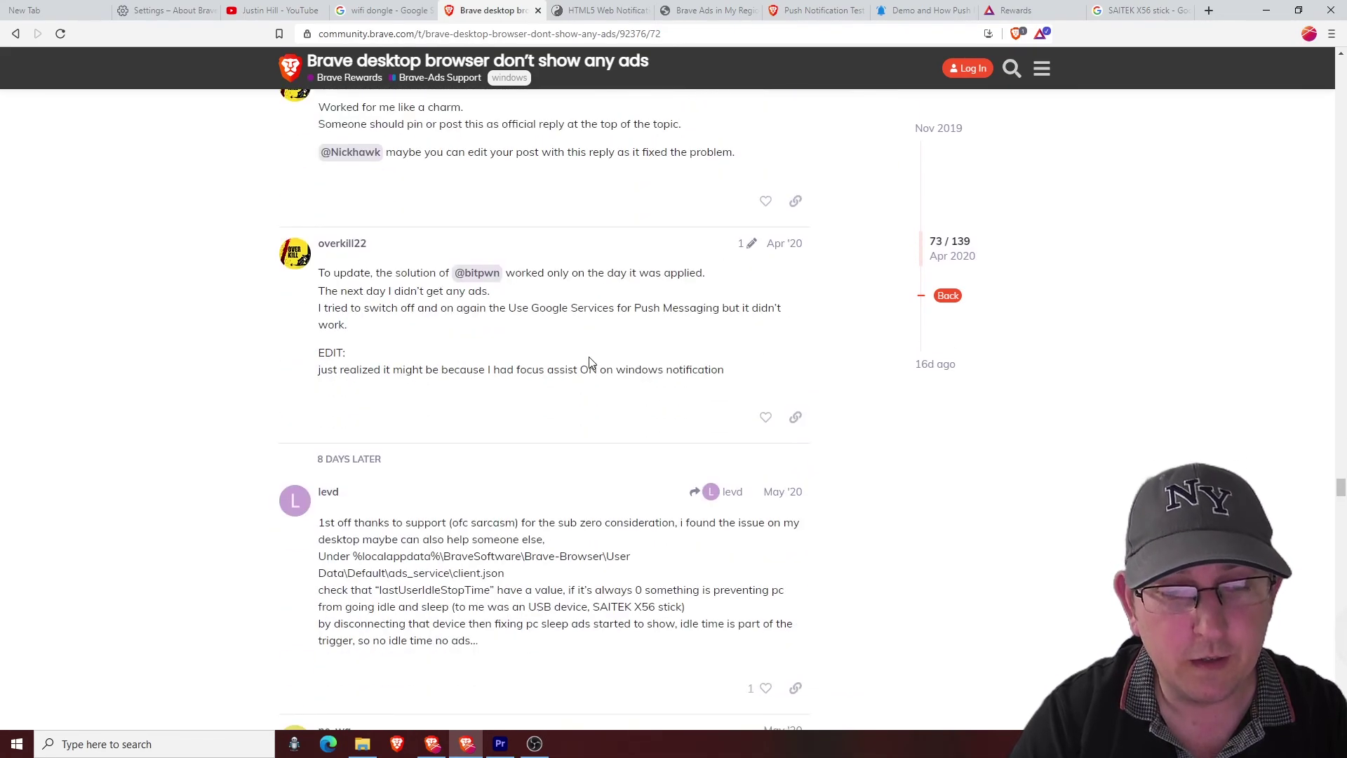
scroll(589, 362, "down", 4)
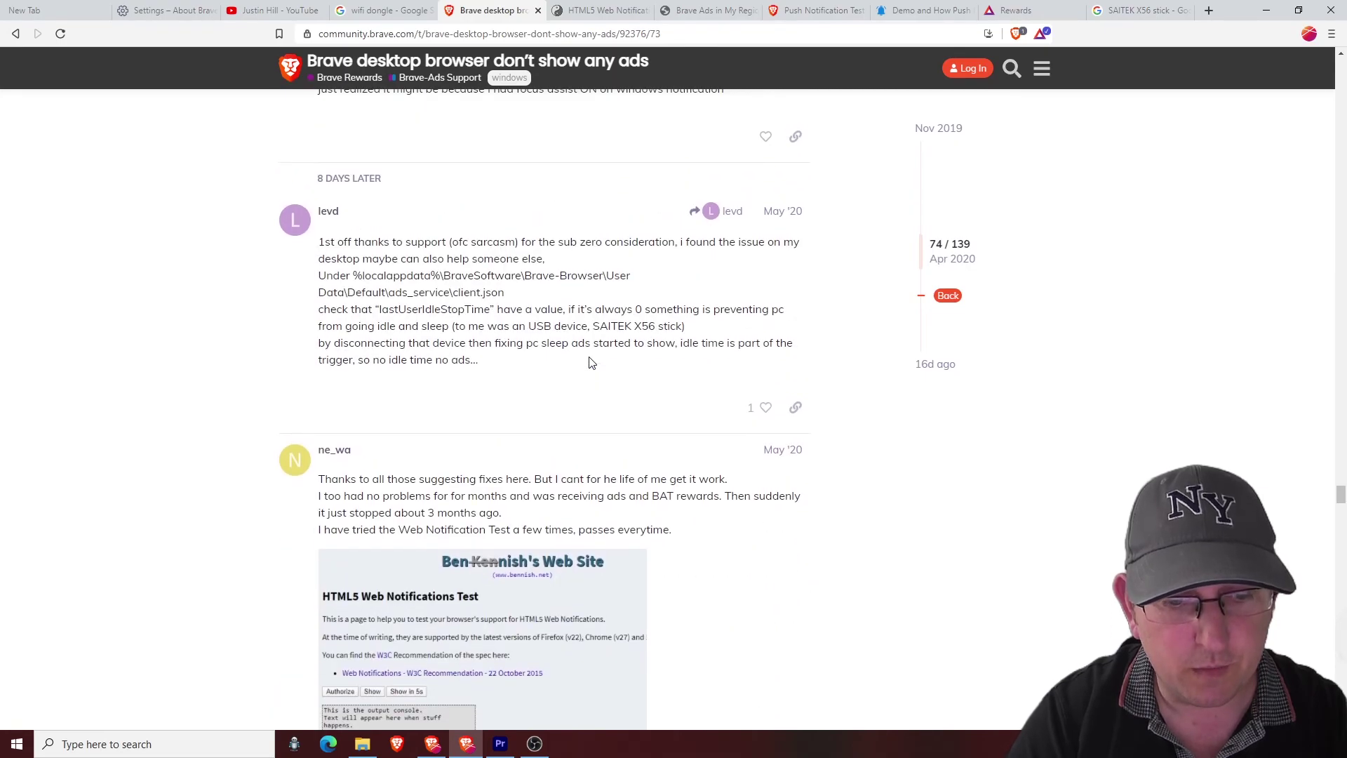